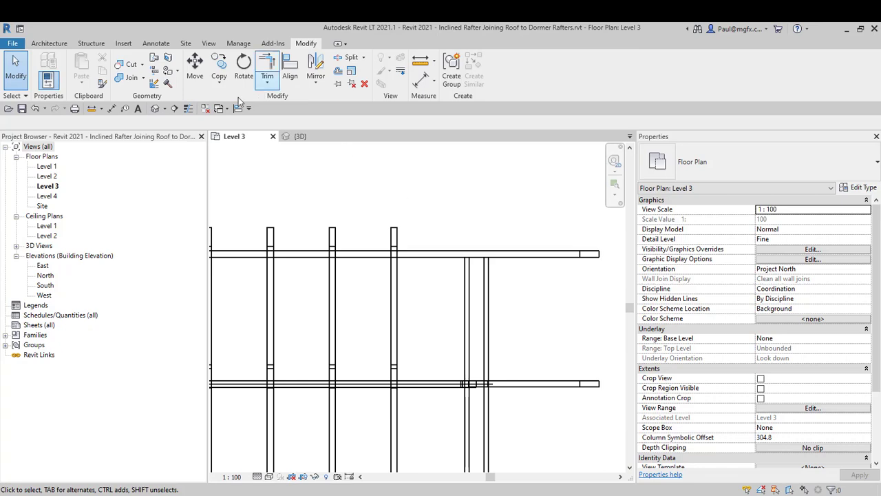
Open the 3D view and examine where the dormer rafters and ridge meet the main roof rafters.
{"action": "left_click", "coordinate": [300, 136]}
{"action": "middle_click_drag", "start_coordinate": [344, 238], "coordinate": [447, 331], "text": "shift"}
{"action": "scroll", "coordinate": [411, 294], "scroll_direction": "down", "scroll_amount": 2}
{"action": "scroll", "coordinate": [411, 310], "scroll_direction": "down", "scroll_amount": 2}
{"action": "scroll", "coordinate": [406, 305], "scroll_direction": "up", "scroll_amount": 2}
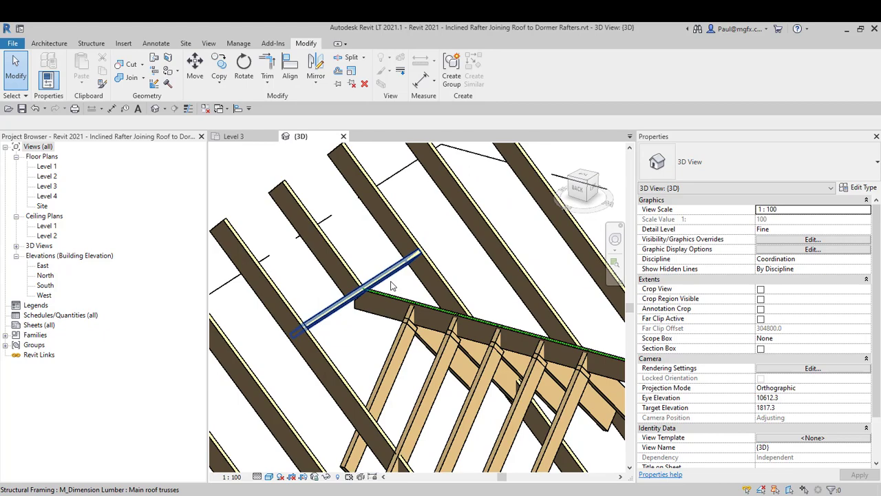
{"action": "scroll", "coordinate": [392, 285], "scroll_direction": "down", "scroll_amount": 4}
{"action": "scroll", "coordinate": [392, 326], "scroll_direction": "up", "scroll_amount": 2}
{"action": "scroll", "coordinate": [391, 326], "scroll_direction": "up", "scroll_amount": 4}
{"action": "left_click", "coordinate": [416, 295]}
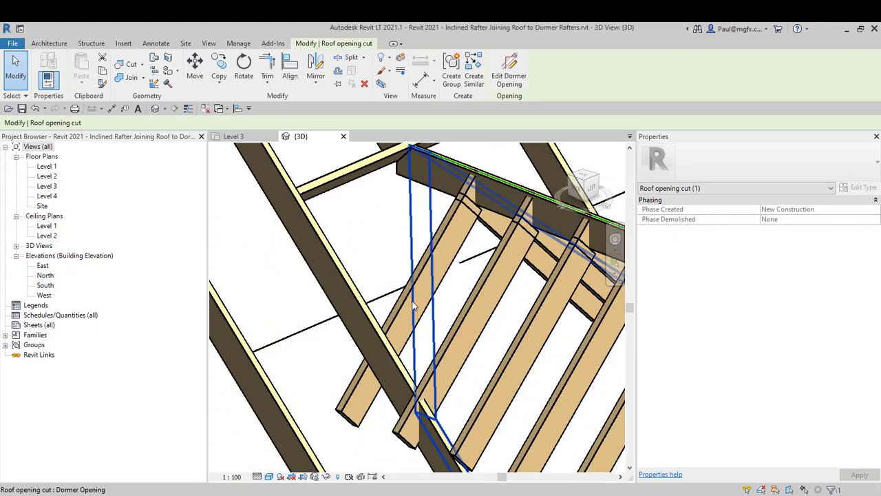
{"action": "right_click", "coordinate": [398, 307]}
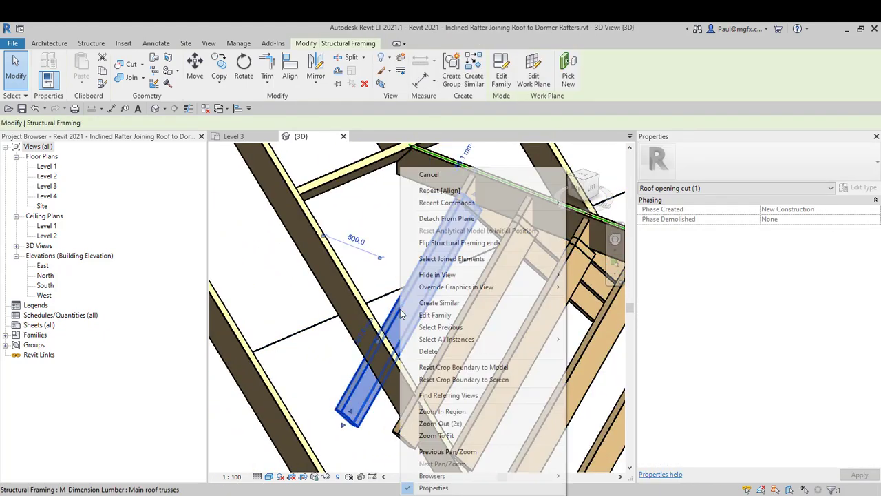
{"action": "left_click", "coordinate": [439, 305]}
{"action": "key", "text": "c"}
{"action": "key", "text": "s"}
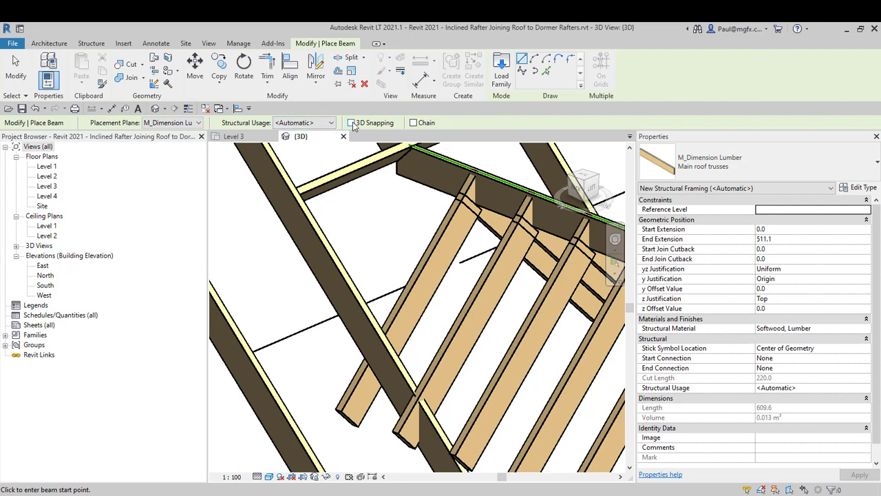
{"action": "key", "text": "Escape"}
{"action": "key", "text": "Escape"}
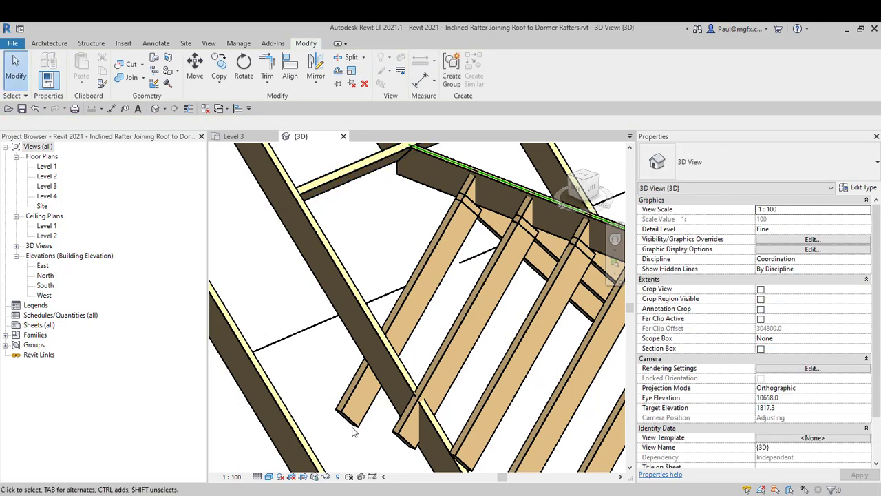
Set the 3D view's visual style to Wireframe and display its edges as thin lines.
{"action": "left_click", "coordinate": [269, 476]}
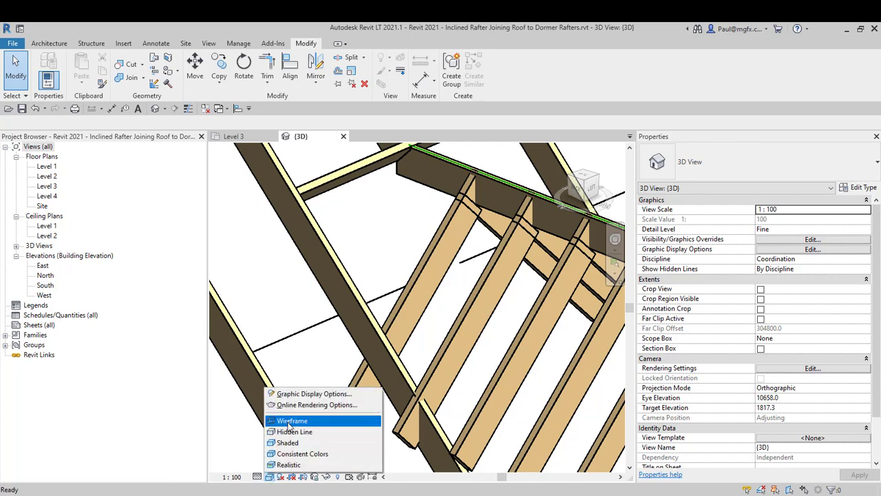
{"action": "left_click", "coordinate": [289, 421]}
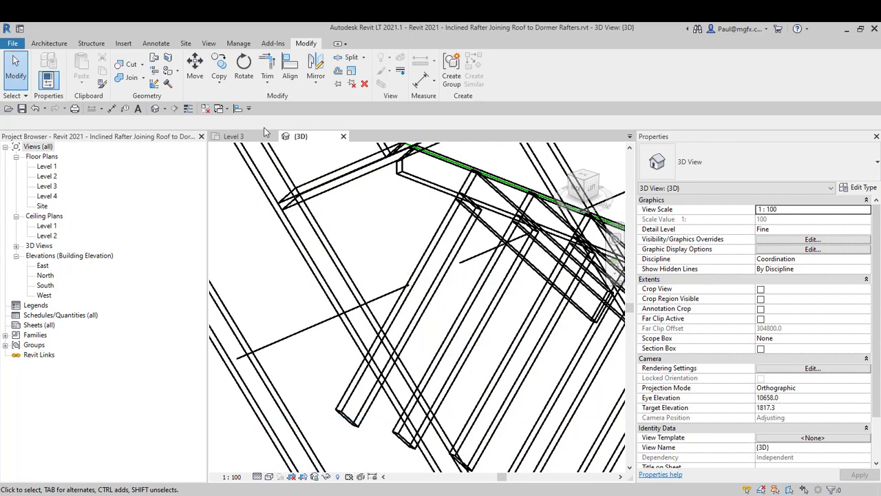
{"action": "left_click", "coordinate": [187, 110]}
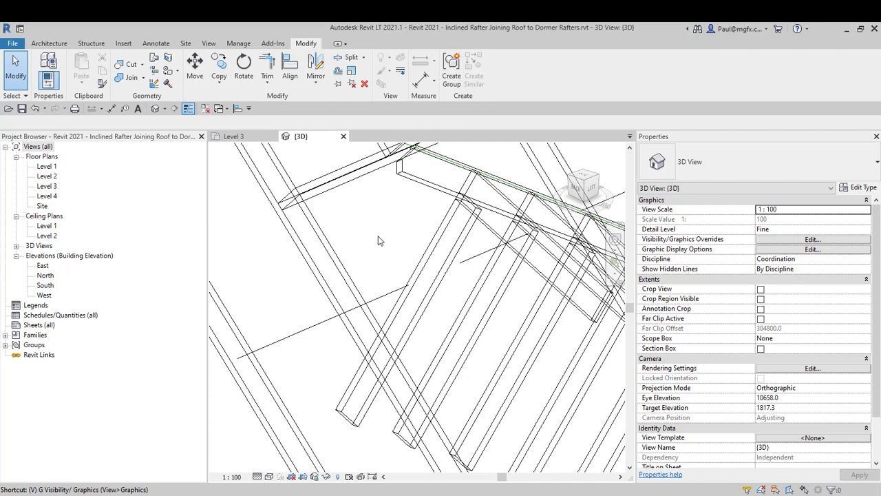
Review the model, annotation and imported category visibility settings of the 3D view without changing them.
{"action": "key", "text": "g"}
{"action": "left_click", "coordinate": [375, 117]}
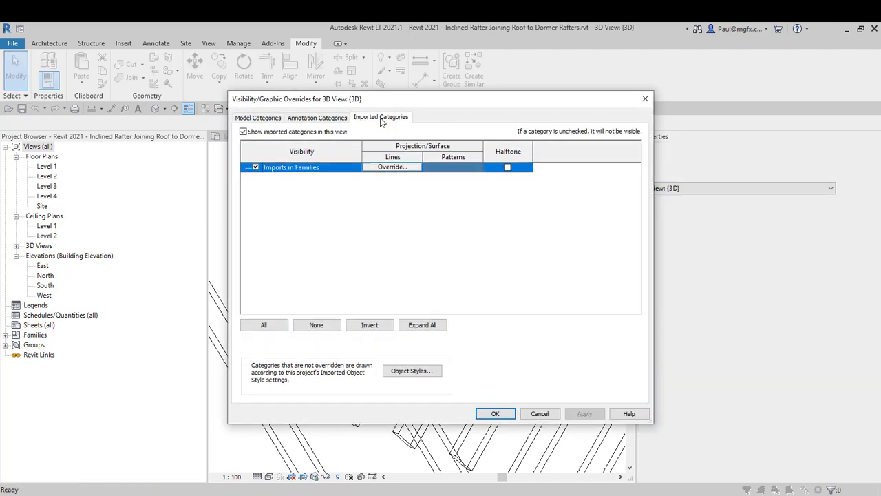
{"action": "left_click", "coordinate": [315, 119]}
{"action": "left_click", "coordinate": [259, 119]}
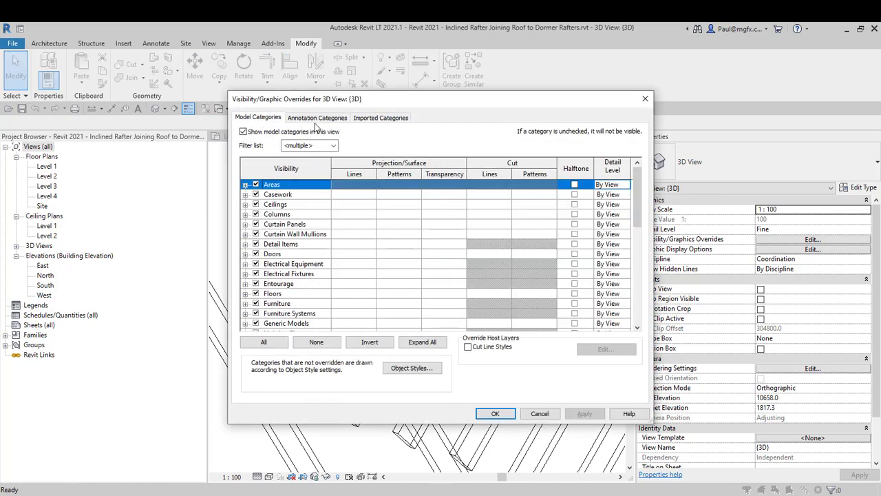
{"action": "left_click", "coordinate": [317, 119]}
{"action": "left_click", "coordinate": [375, 118]}
{"action": "left_click", "coordinate": [645, 98]}
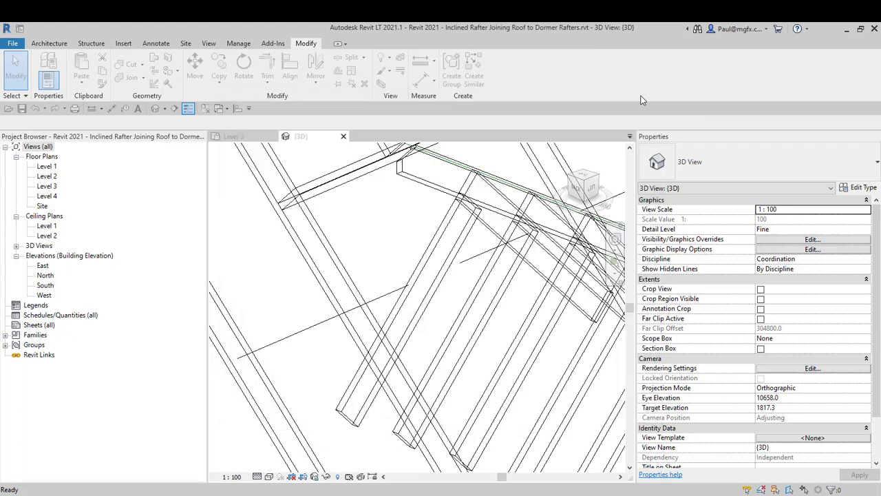
Examine the wireframe junction of the dormer ridge, trimmer and main roof rafters from several angles.
{"action": "scroll", "coordinate": [397, 206], "scroll_direction": "up", "scroll_amount": 3}
{"action": "scroll", "coordinate": [397, 205], "scroll_direction": "up", "scroll_amount": 1}
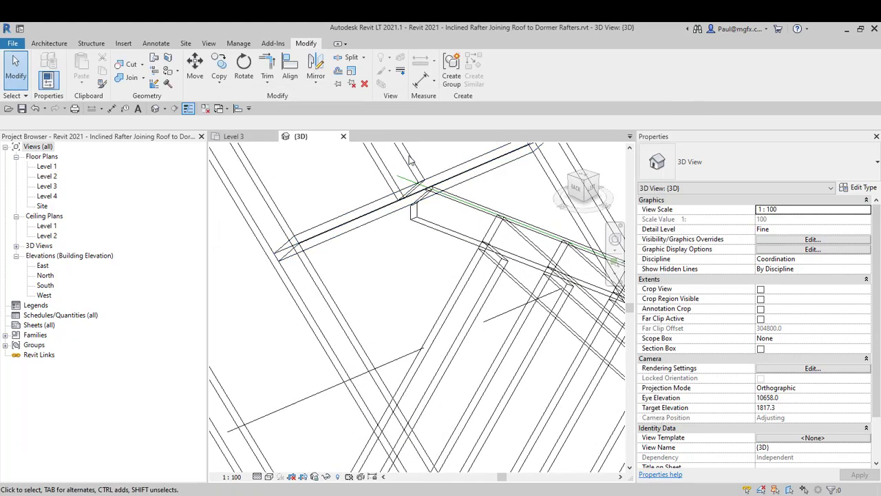
{"action": "scroll", "coordinate": [421, 260], "scroll_direction": "down", "scroll_amount": 1}
{"action": "middle_click_drag", "start_coordinate": [420, 259], "coordinate": [225, 310]}
{"action": "scroll", "coordinate": [399, 221], "scroll_direction": "up", "scroll_amount": 1}
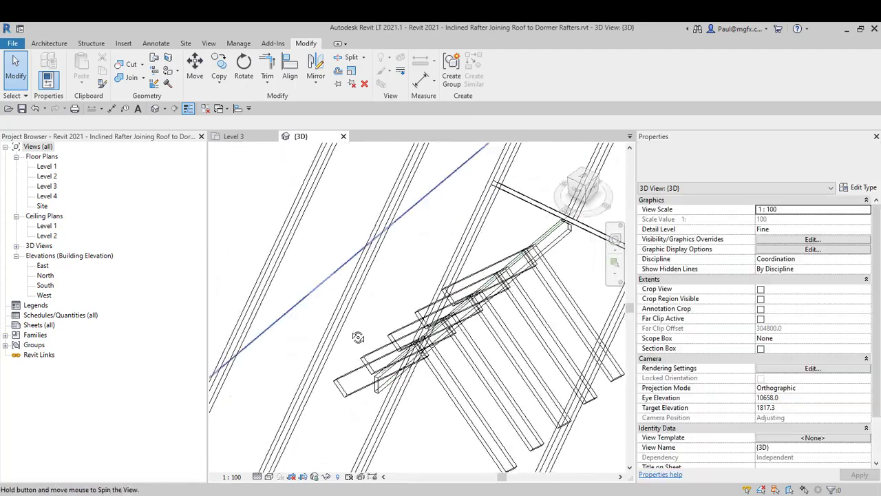
{"action": "middle_click_drag", "start_coordinate": [358, 338], "coordinate": [466, 305], "text": "shift"}
{"action": "scroll", "coordinate": [417, 244], "scroll_direction": "up", "scroll_amount": 3}
{"action": "middle_click_drag", "start_coordinate": [427, 246], "coordinate": [421, 273], "text": "shift"}
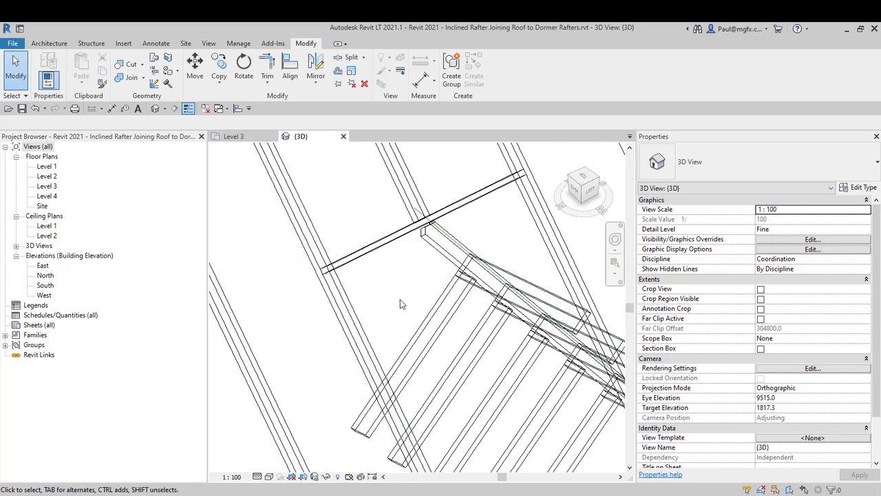
{"action": "middle_click_drag", "start_coordinate": [404, 305], "coordinate": [421, 278], "text": "shift"}
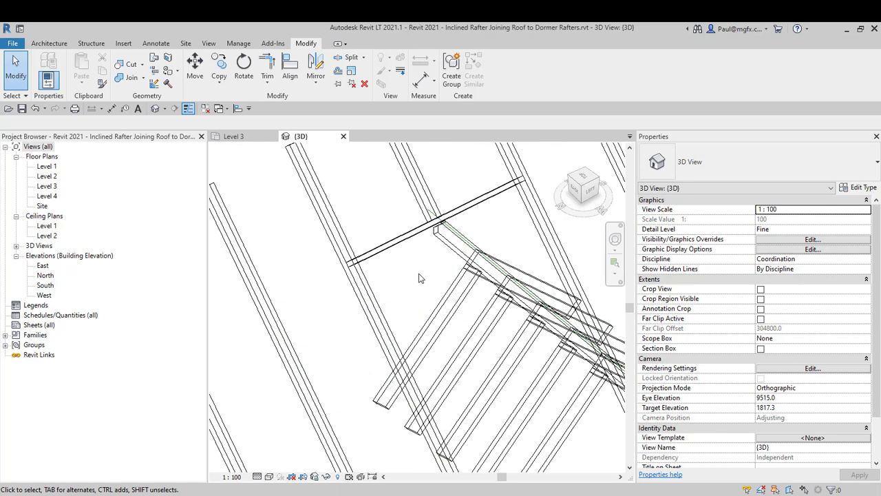
Open the Level 3 floor plan and examine the point where the dormer ridge meets the trimmer.
{"action": "left_click", "coordinate": [238, 137]}
{"action": "scroll", "coordinate": [400, 279], "scroll_direction": "up", "scroll_amount": 5}
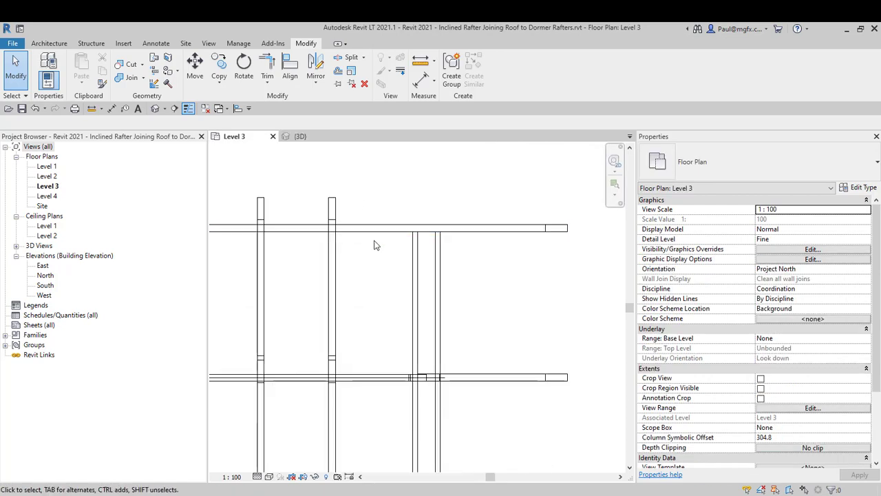
{"action": "scroll", "coordinate": [397, 324], "scroll_direction": "down", "scroll_amount": 3}
{"action": "middle_click_drag", "start_coordinate": [406, 326], "coordinate": [469, 343]}
{"action": "scroll", "coordinate": [447, 323], "scroll_direction": "up", "scroll_amount": 1}
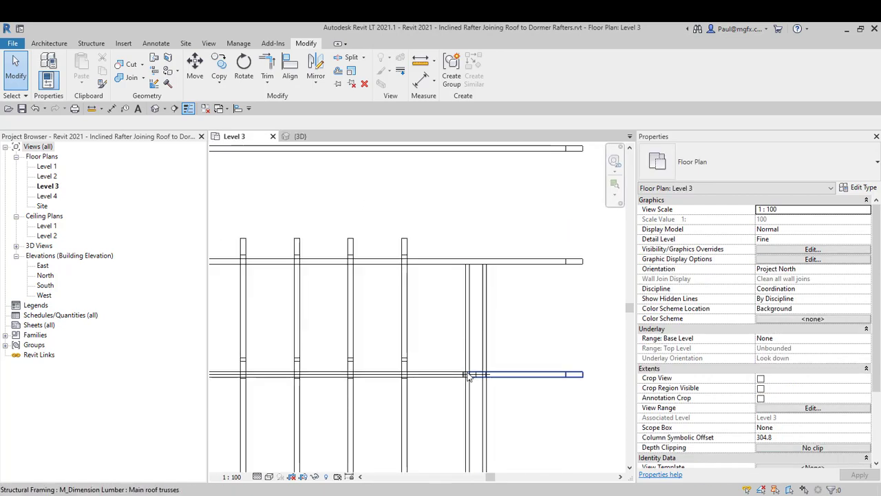
{"action": "key", "text": "ctrl"}
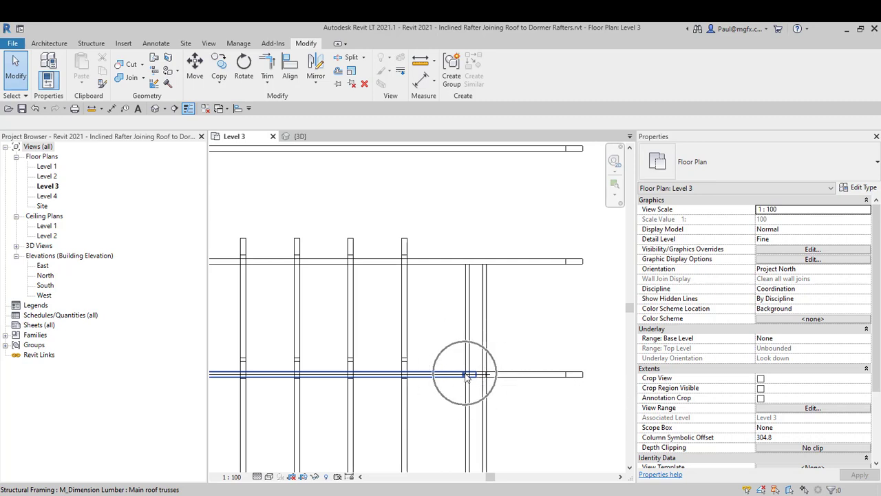
{"action": "left_click", "coordinate": [353, 270]}
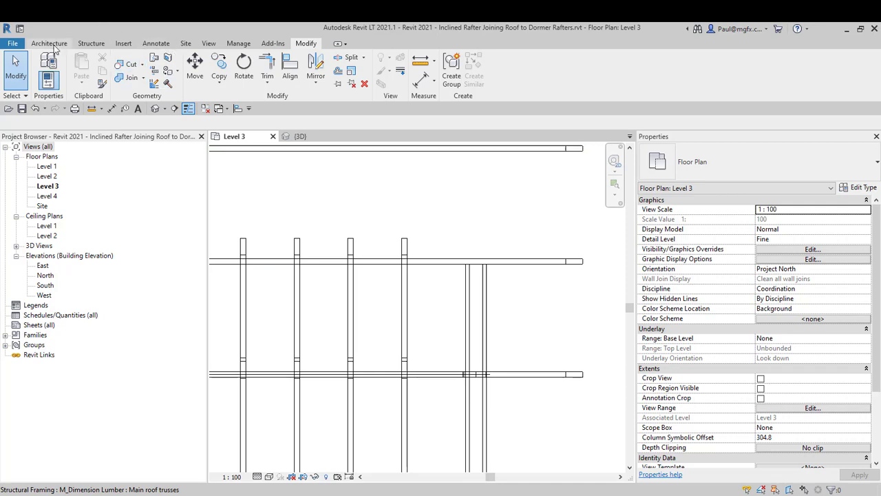
Draw a diagonal detail line from the dormer rafter's intersection with the main roof rafter to the ridge centreline at the trimmer's edge.
{"action": "left_click", "coordinate": [53, 46]}
{"action": "left_click", "coordinate": [157, 44]}
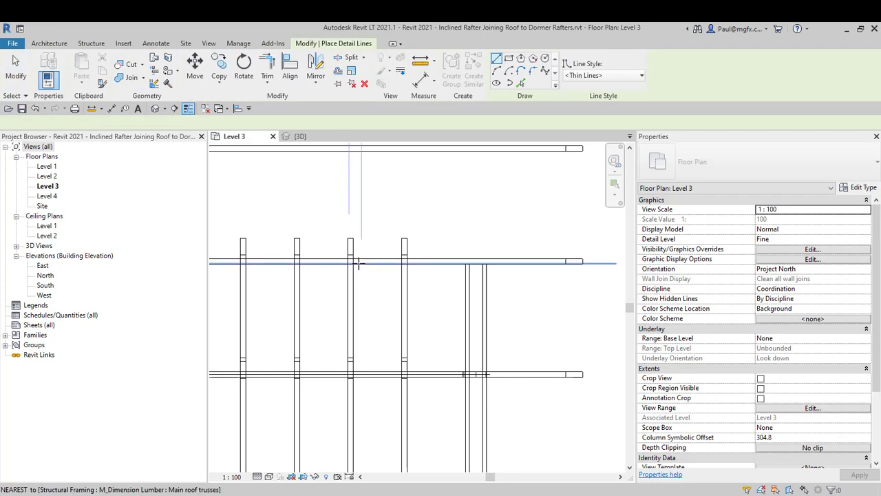
{"action": "scroll", "coordinate": [351, 254], "scroll_direction": "up", "scroll_amount": 4}
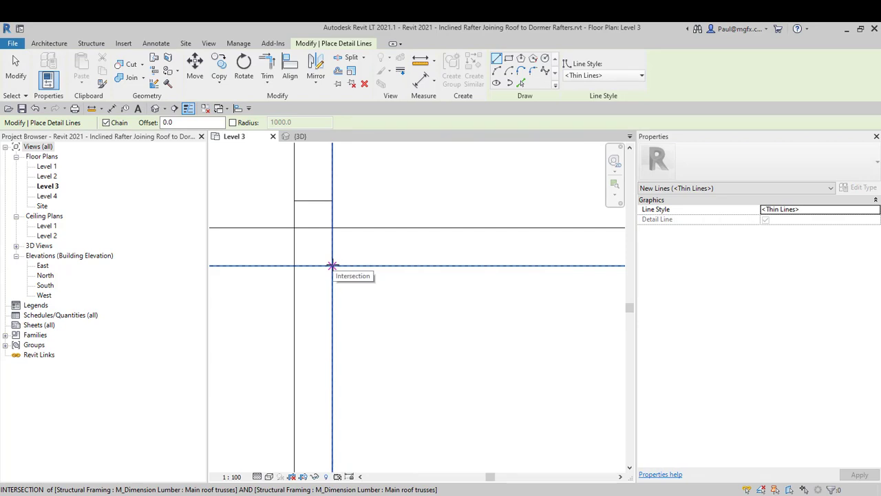
{"action": "left_click", "coordinate": [332, 265]}
{"action": "scroll", "coordinate": [291, 249], "scroll_direction": "down", "scroll_amount": 3}
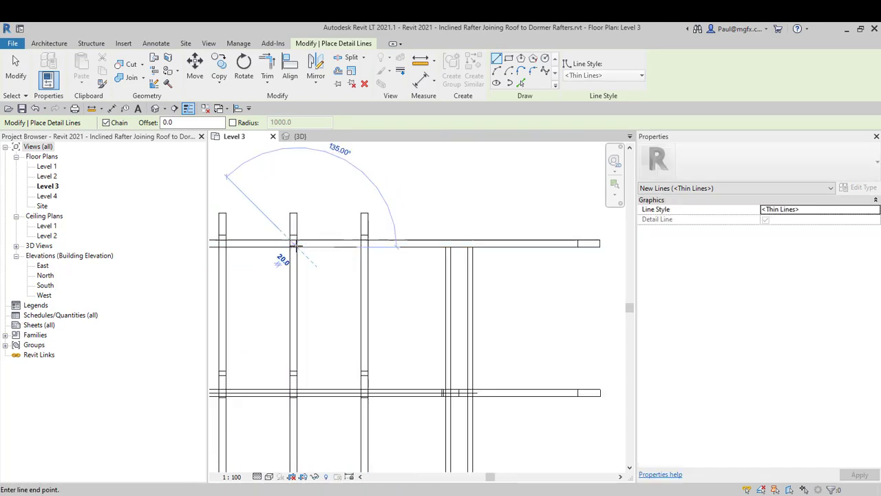
{"action": "scroll", "coordinate": [388, 335], "scroll_direction": "up", "scroll_amount": 3}
{"action": "scroll", "coordinate": [377, 323], "scroll_direction": "up", "scroll_amount": 6}
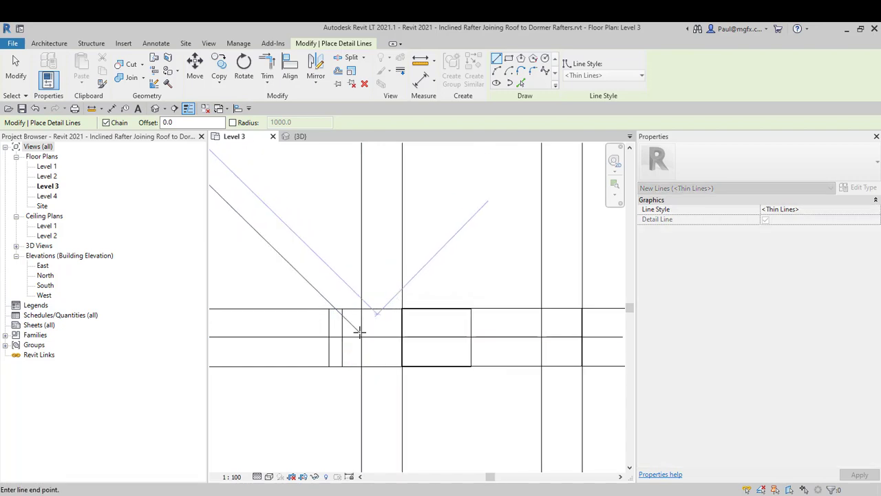
{"action": "left_click", "coordinate": [362, 337]}
{"action": "scroll", "coordinate": [398, 291], "scroll_direction": "down", "scroll_amount": 4}
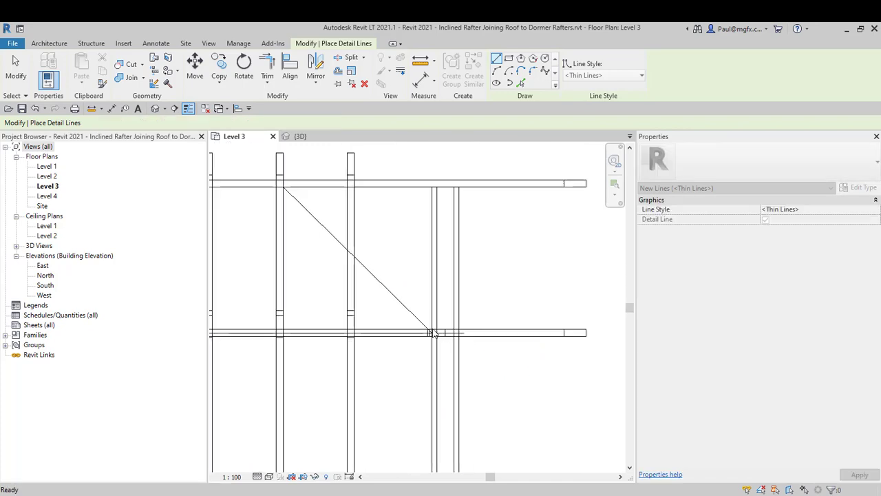
{"action": "key", "text": "Escape"}
{"action": "key", "text": "Escape"}
{"action": "scroll", "coordinate": [346, 263], "scroll_direction": "up", "scroll_amount": 2}
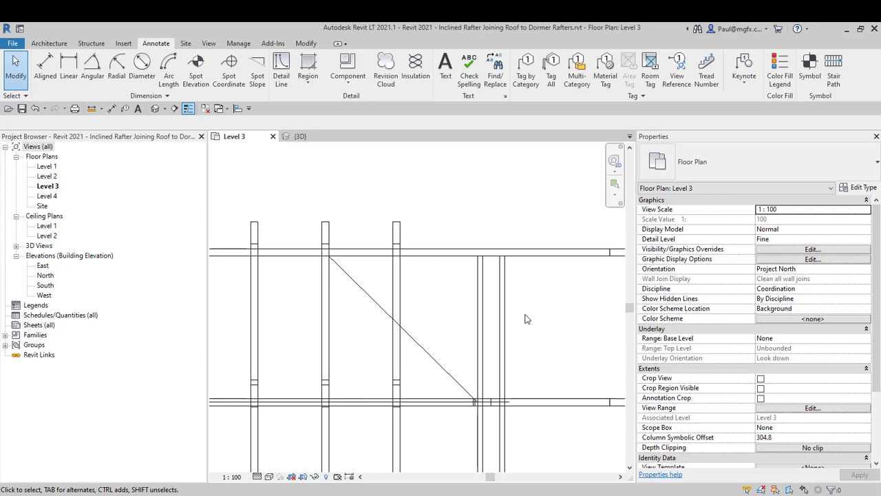
{"action": "scroll", "coordinate": [486, 416], "scroll_direction": "up", "scroll_amount": 5}
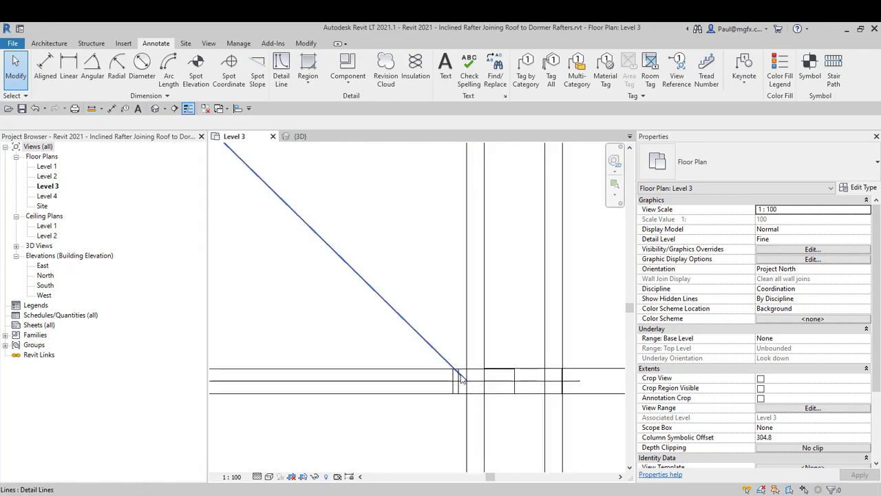
{"action": "left_click", "coordinate": [461, 378]}
{"action": "scroll", "coordinate": [472, 382], "scroll_direction": "down", "scroll_amount": 5}
{"action": "left_click", "coordinate": [375, 264]}
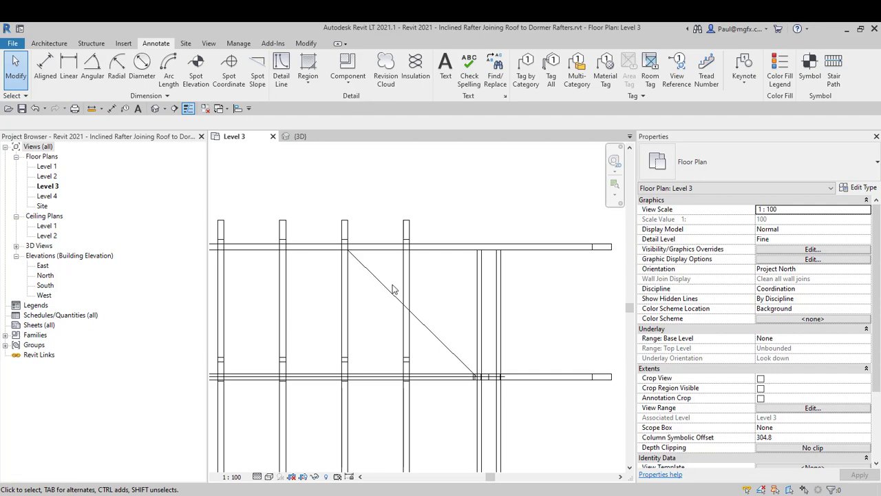
{"action": "left_click", "coordinate": [366, 269]}
{"action": "key", "text": "Escape"}
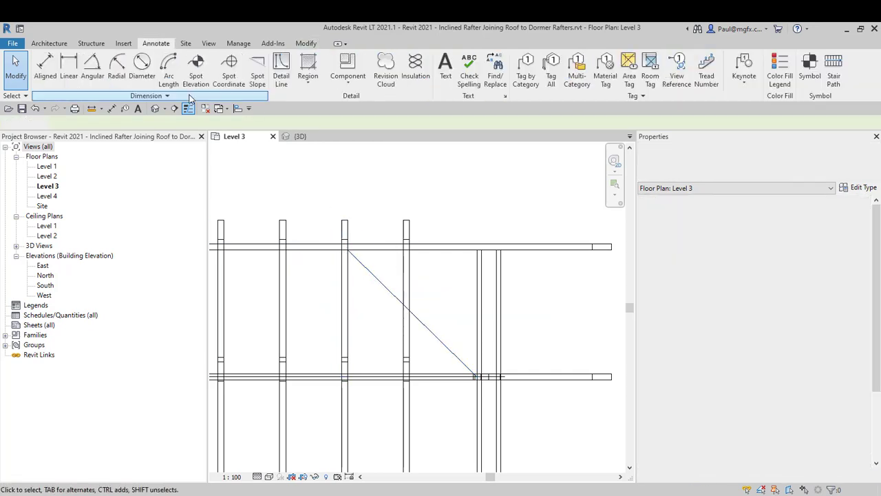
Draw a reference plane along the diagonal detail line, running past the dormer ridge end and the trimmer.
{"action": "left_click", "coordinate": [49, 42]}
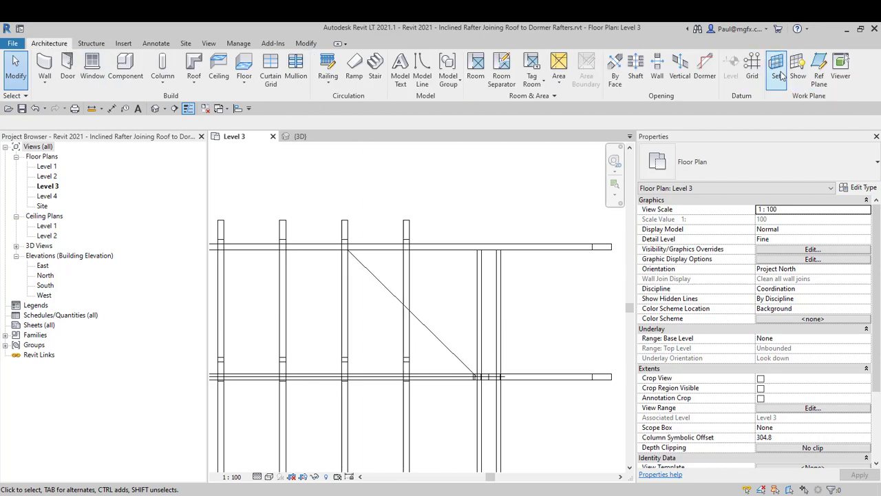
{"action": "left_click", "coordinate": [819, 76]}
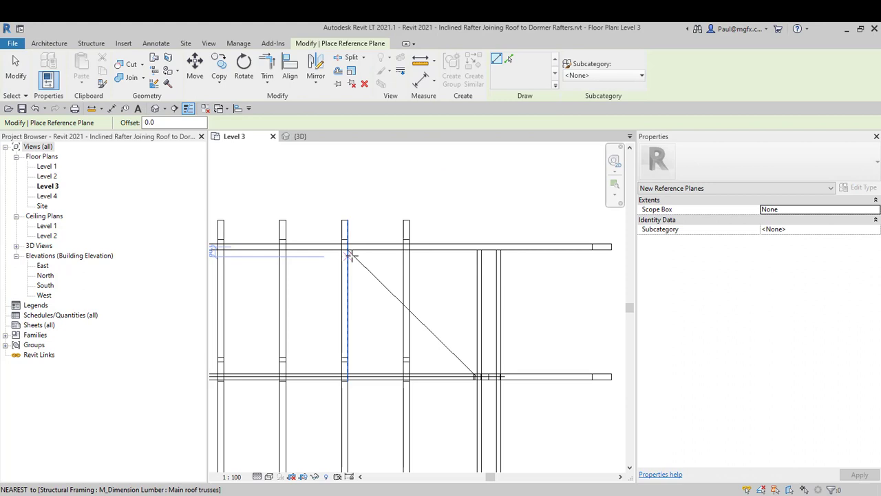
{"action": "left_click", "coordinate": [350, 252]}
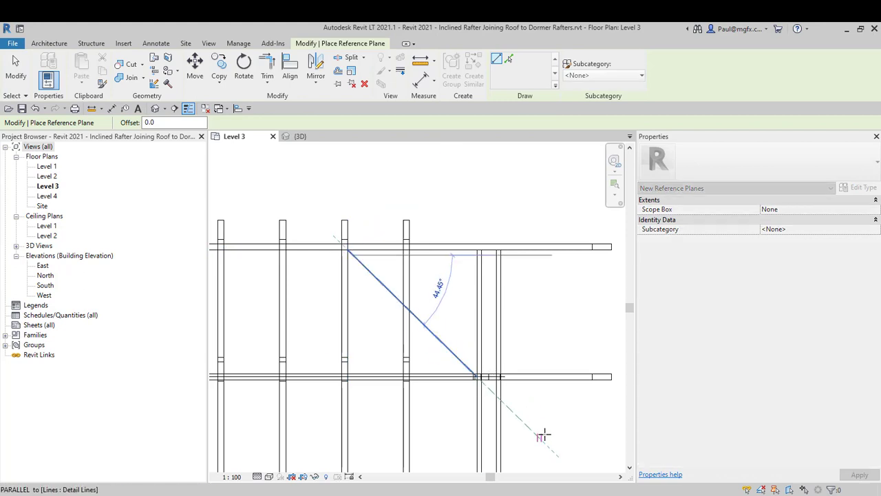
{"action": "scroll", "coordinate": [536, 427], "scroll_direction": "up", "scroll_amount": 3}
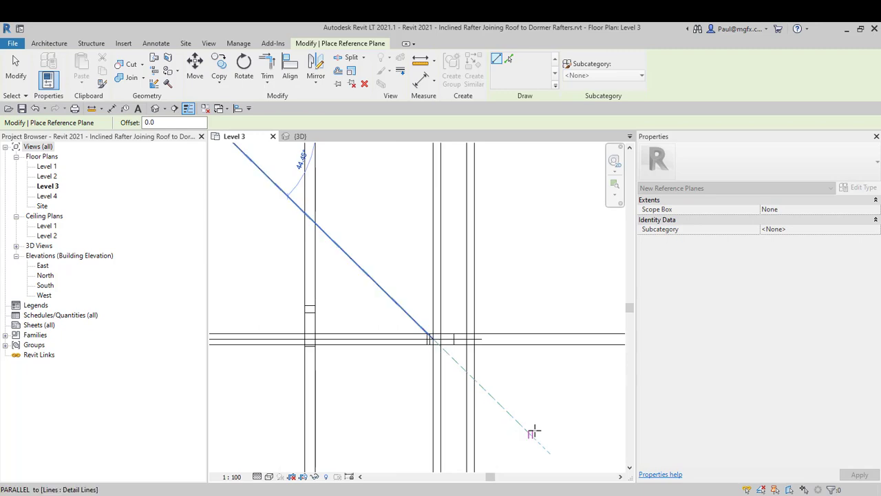
{"action": "left_click", "coordinate": [531, 429]}
{"action": "scroll", "coordinate": [533, 398], "scroll_direction": "down", "scroll_amount": 3}
{"action": "key", "text": "Escape"}
{"action": "key", "text": "Escape"}
Delete the diagonal detail line, keeping the reference plane.
{"action": "scroll", "coordinate": [389, 309], "scroll_direction": "up", "scroll_amount": 4}
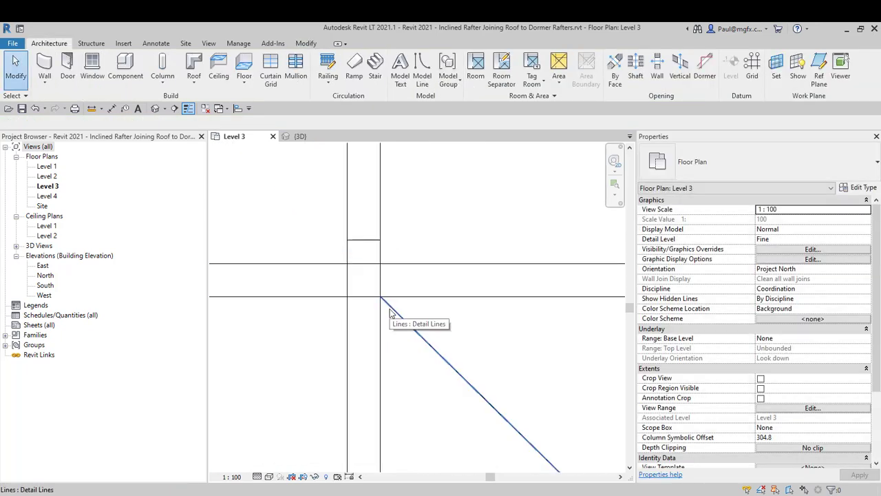
{"action": "left_click", "coordinate": [389, 311]}
{"action": "scroll", "coordinate": [390, 311], "scroll_direction": "down", "scroll_amount": 4}
{"action": "key", "text": "Delete"}
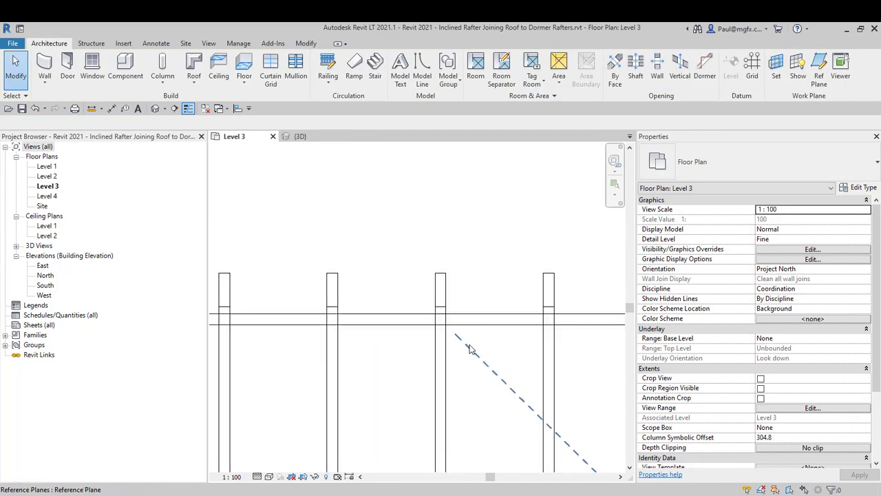
Name the diagonal reference plane "inclined Rafter".
{"action": "left_click", "coordinate": [453, 336]}
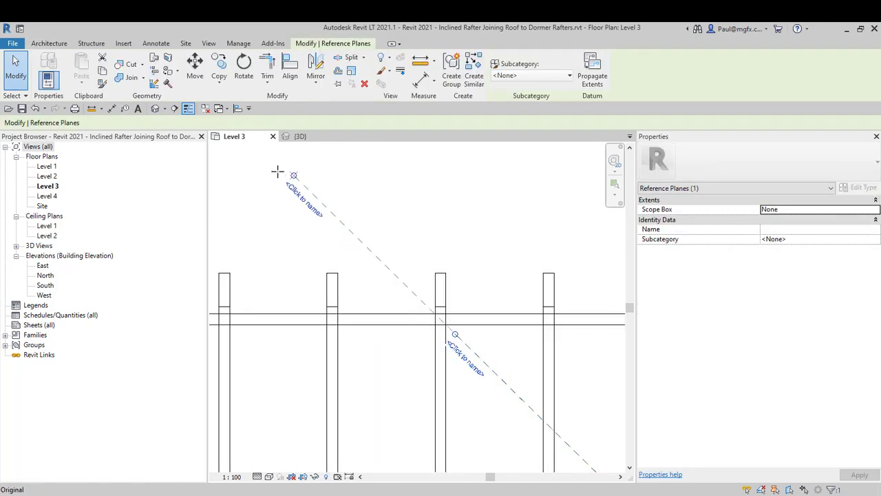
{"action": "left_click", "coordinate": [288, 190]}
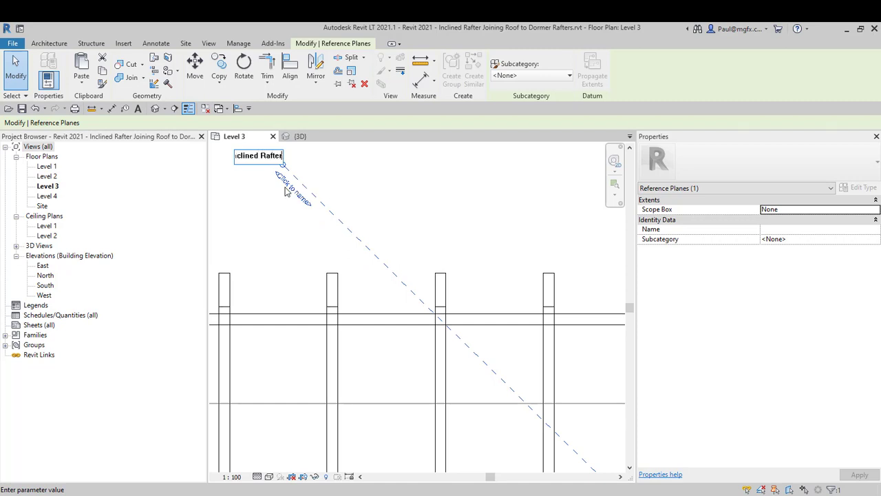
{"action": "type", "text": "inclined Rafter"}
{"action": "key", "text": "Return"}
{"action": "scroll", "coordinate": [325, 203], "scroll_direction": "down", "scroll_amount": 5}
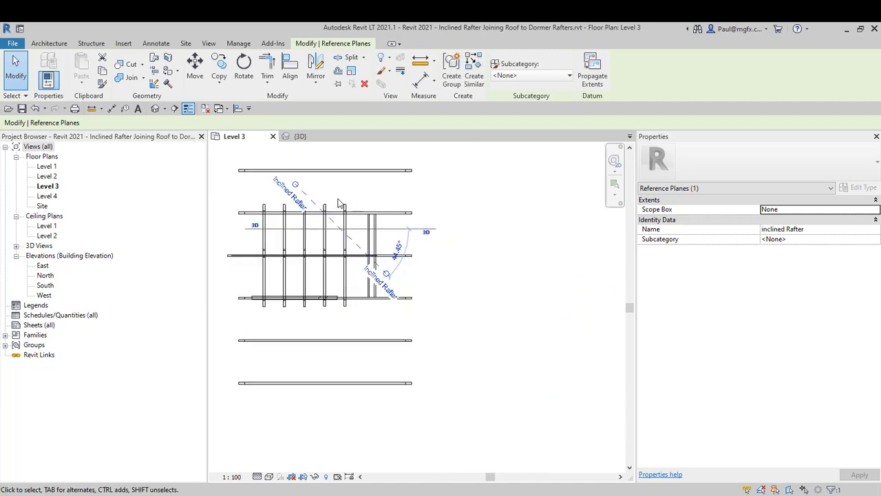
Extend the lower end of the inclined rafter reference plane to the next main roof rafter beyond the dormer ridge.
{"action": "scroll", "coordinate": [449, 341], "scroll_direction": "up", "scroll_amount": 2}
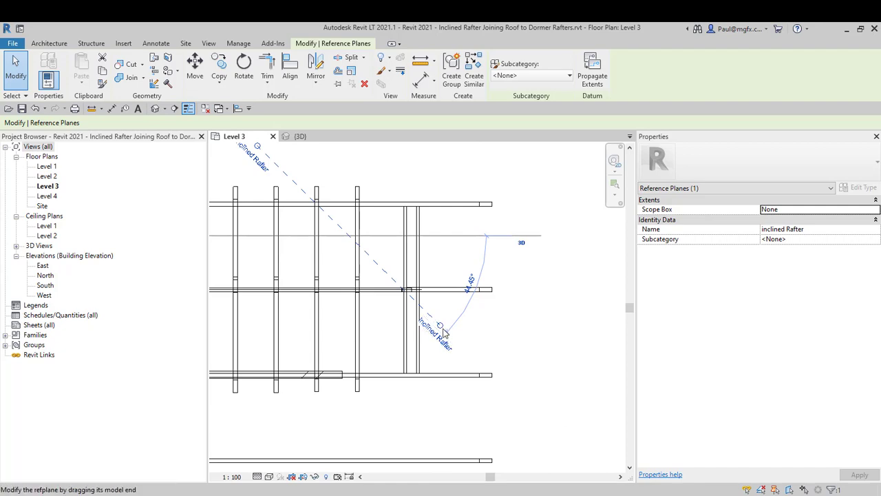
{"action": "left_click_drag", "start_coordinate": [487, 368], "coordinate": [496, 376]}
{"action": "left_click", "coordinate": [454, 423]}
Place a building section along the diagonal reference plane, from its upper end past the dormer ridge and trimmer junction.
{"action": "scroll", "coordinate": [449, 390], "scroll_direction": "down", "scroll_amount": 2}
{"action": "middle_click_drag", "start_coordinate": [448, 394], "coordinate": [476, 428]}
{"action": "scroll", "coordinate": [387, 343], "scroll_direction": "up", "scroll_amount": 2}
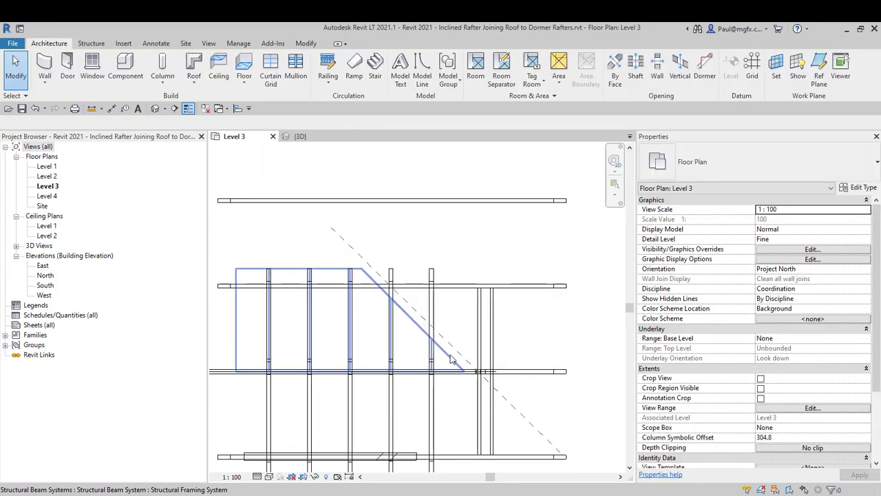
{"action": "scroll", "coordinate": [406, 310], "scroll_direction": "up", "scroll_amount": 2}
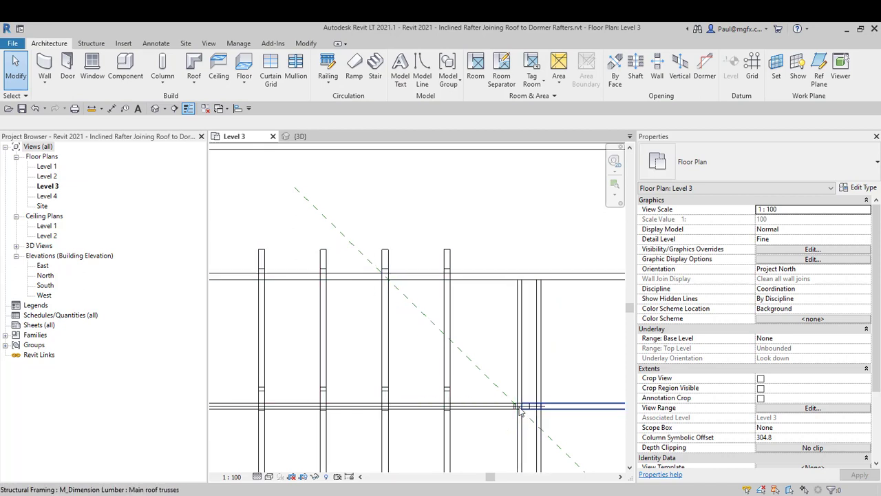
{"action": "left_click", "coordinate": [174, 109]}
{"action": "left_click", "coordinate": [322, 203]}
{"action": "scroll", "coordinate": [322, 204], "scroll_direction": "down", "scroll_amount": 2}
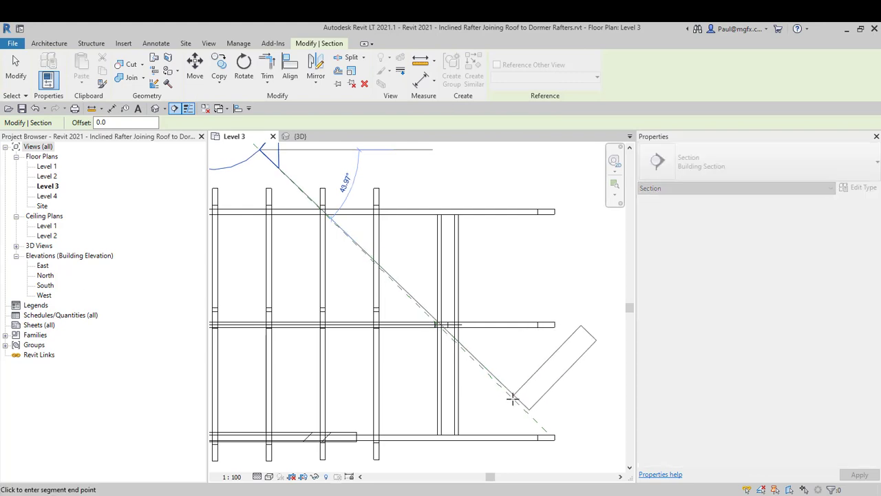
{"action": "left_click", "coordinate": [465, 360]}
{"action": "scroll", "coordinate": [576, 435], "scroll_direction": "down", "scroll_amount": 4}
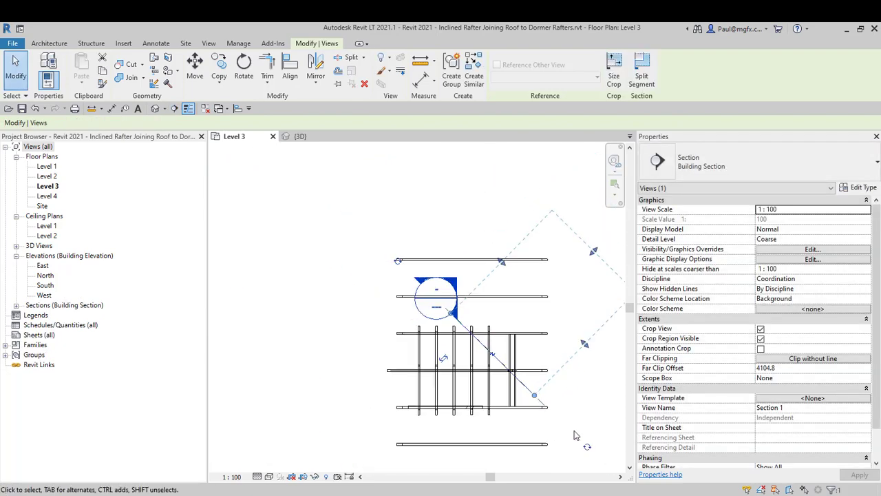
Reduce the diagonal section's far clip offset to about 146 mm so its depth stays close to the cut line.
{"action": "scroll", "coordinate": [574, 431], "scroll_direction": "down", "scroll_amount": 4}
{"action": "scroll", "coordinate": [563, 361], "scroll_direction": "up", "scroll_amount": 3}
{"action": "left_click_drag", "start_coordinate": [504, 355], "coordinate": [455, 378]}
{"action": "scroll", "coordinate": [460, 399], "scroll_direction": "up", "scroll_amount": 5}
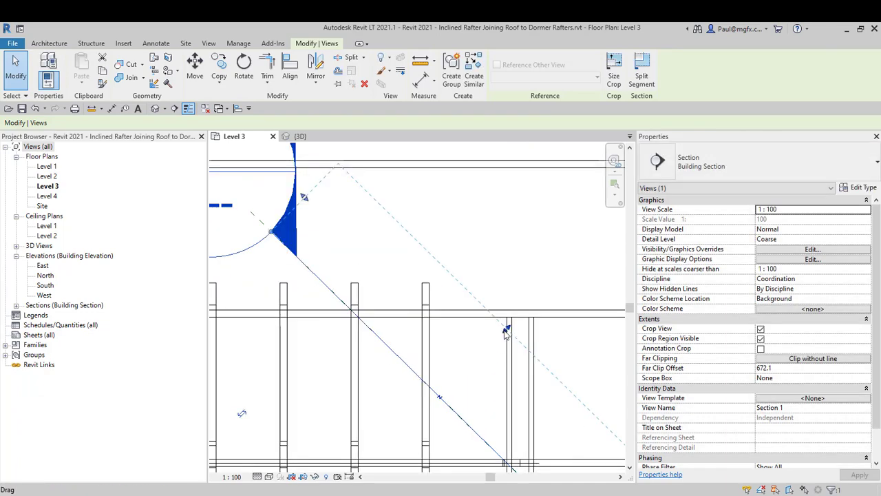
{"action": "left_click_drag", "start_coordinate": [505, 332], "coordinate": [447, 403]}
{"action": "left_click", "coordinate": [468, 279]}
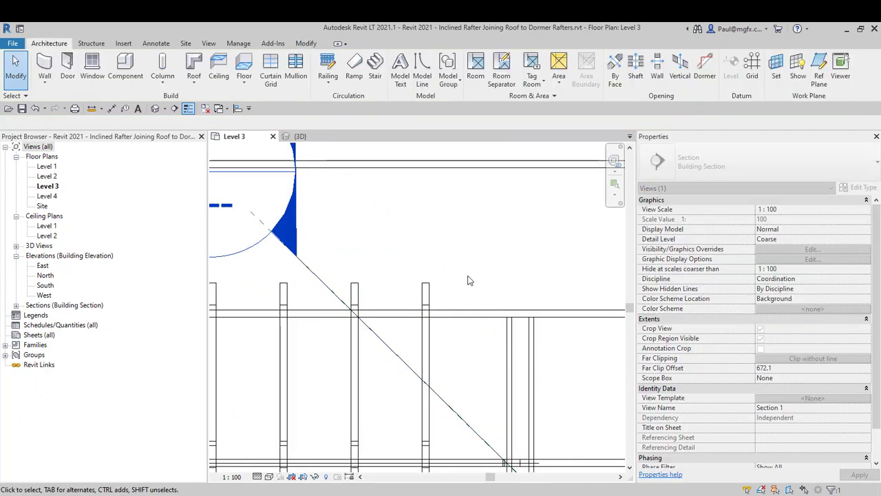
Open the Section 1 view from its diagonal section mark in the plan.
{"action": "scroll", "coordinate": [402, 289], "scroll_direction": "down", "scroll_amount": 4}
{"action": "scroll", "coordinate": [370, 252], "scroll_direction": "up", "scroll_amount": 2}
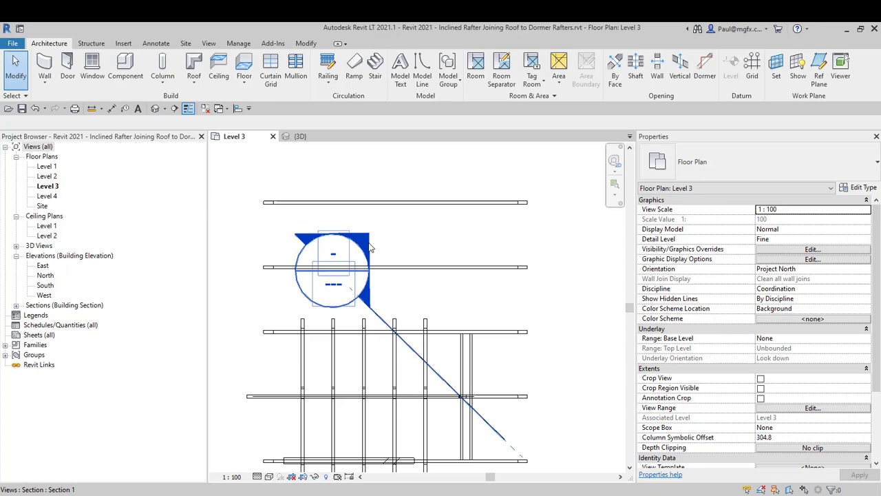
{"action": "double_click", "coordinate": [371, 248]}
{"action": "scroll", "coordinate": [392, 336], "scroll_direction": "up", "scroll_amount": 3}
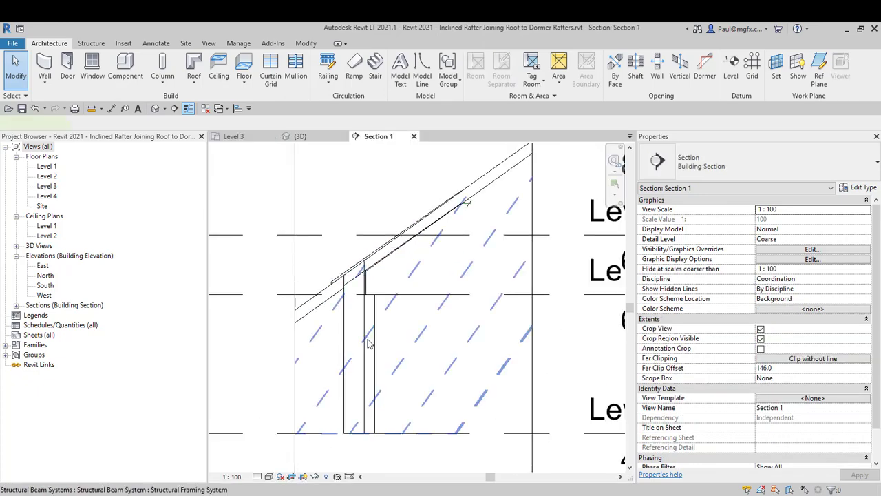
Hide the wall and roof categories in the Section 1 view.
{"action": "left_click", "coordinate": [368, 343]}
{"action": "right_click", "coordinate": [370, 356]}
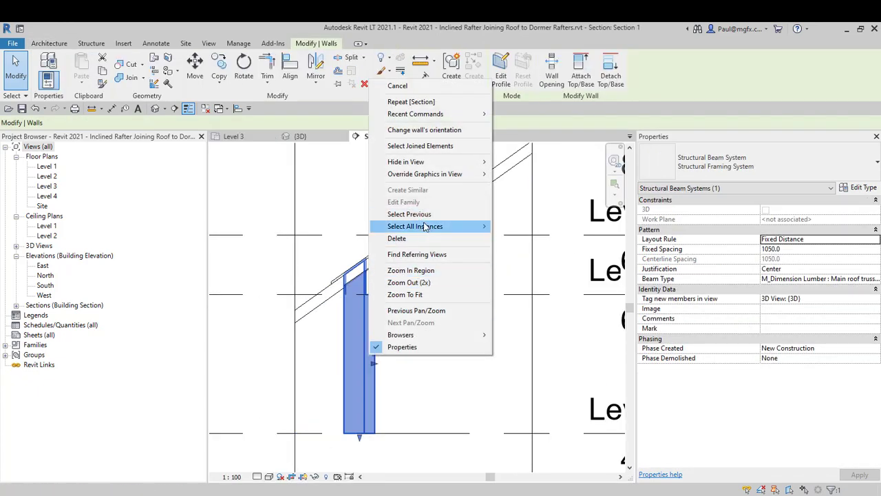
{"action": "mouse_move", "coordinate": [424, 226]}
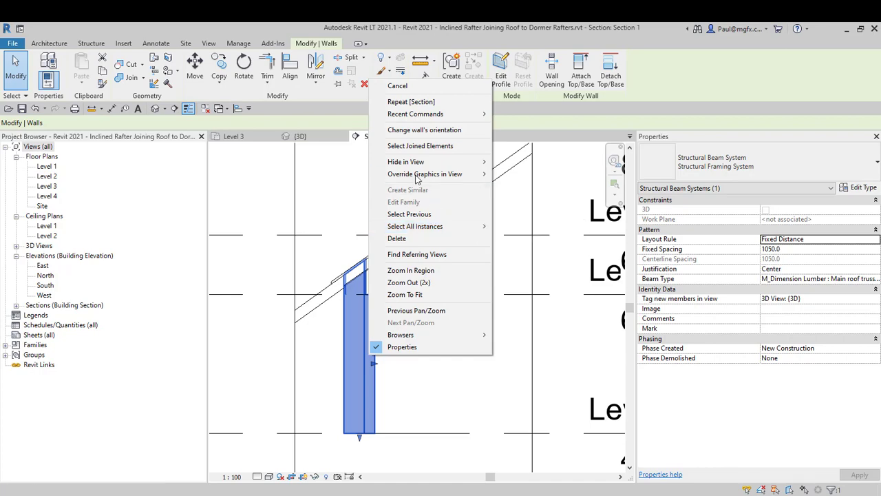
{"action": "mouse_move", "coordinate": [440, 162]}
{"action": "left_click", "coordinate": [517, 173]}
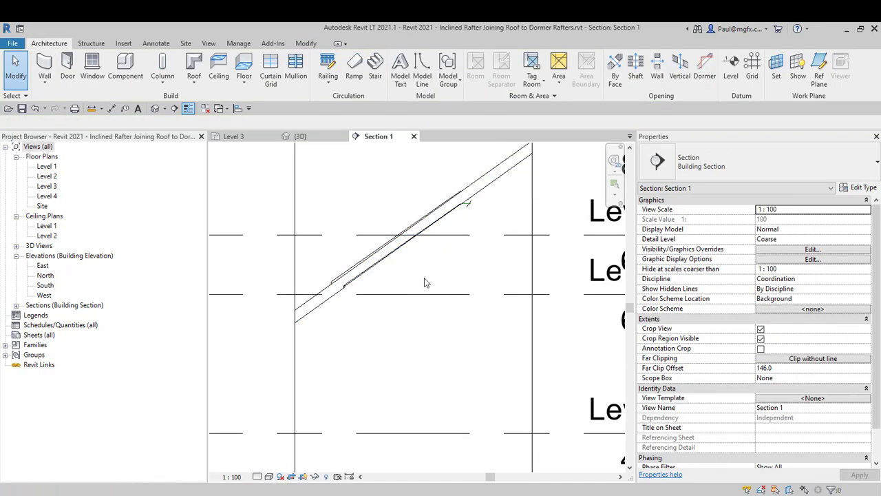
{"action": "right_click", "coordinate": [494, 170]}
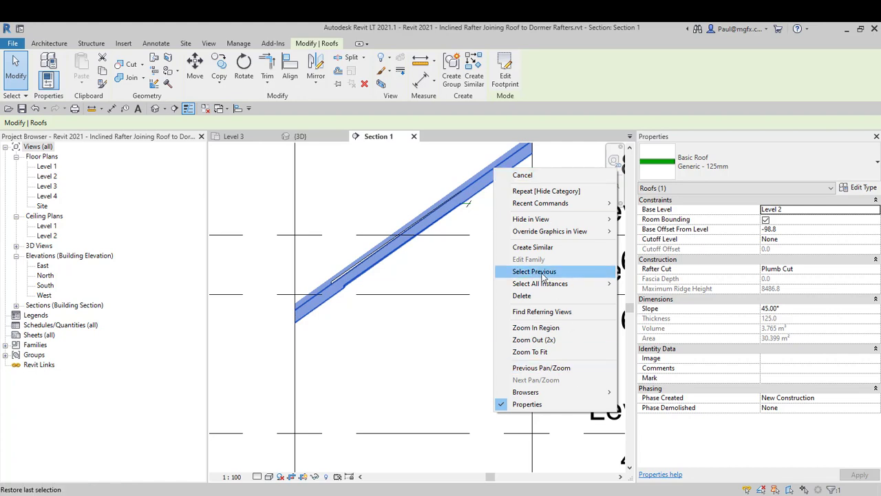
{"action": "mouse_move", "coordinate": [596, 231]}
{"action": "left_click", "coordinate": [644, 229]}
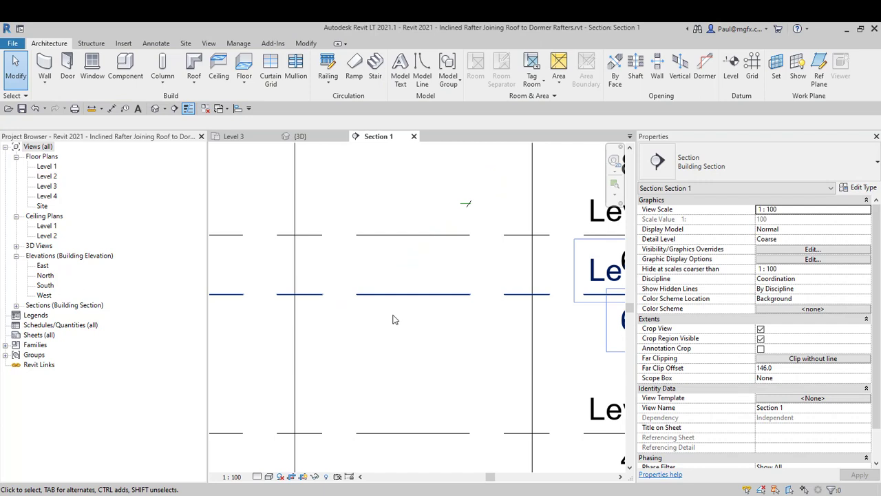
Set the Section 1 view's detail level to Fine and its visual style to Shaded.
{"action": "scroll", "coordinate": [393, 303], "scroll_direction": "up", "scroll_amount": 2}
{"action": "scroll", "coordinate": [416, 246], "scroll_direction": "up", "scroll_amount": 1}
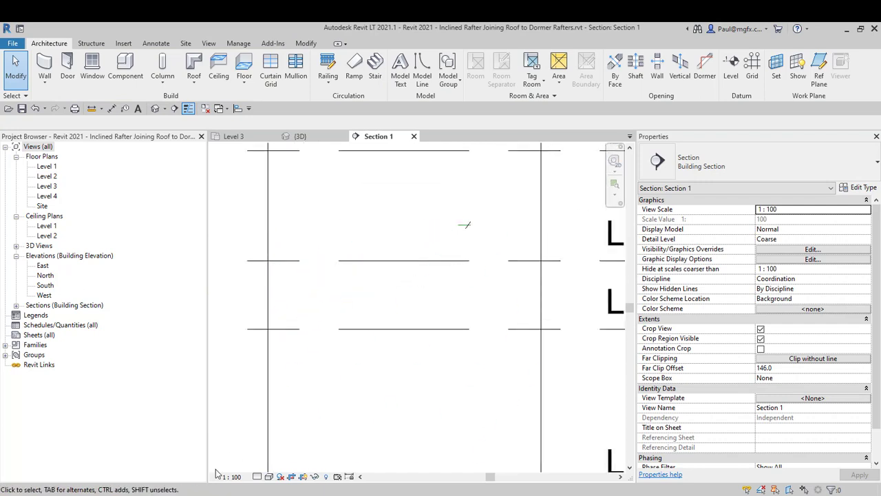
{"action": "left_click", "coordinate": [256, 477]}
{"action": "left_click", "coordinate": [265, 464]}
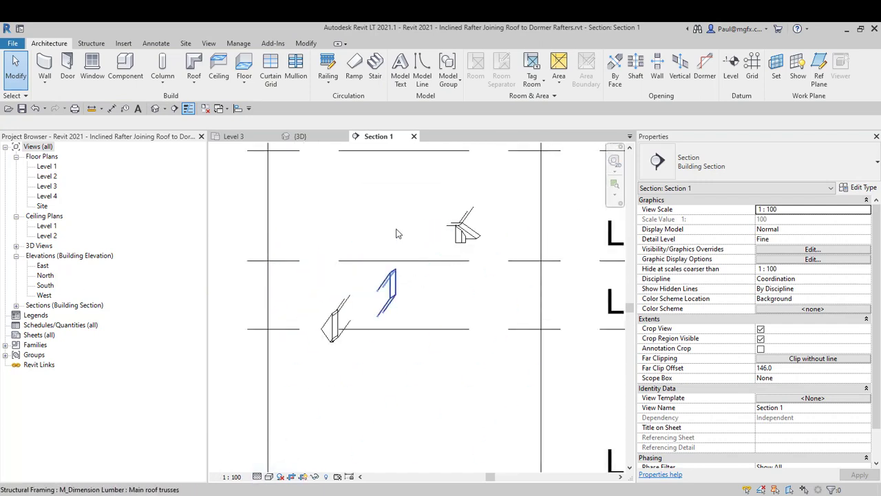
{"action": "scroll", "coordinate": [396, 234], "scroll_direction": "up", "scroll_amount": 2}
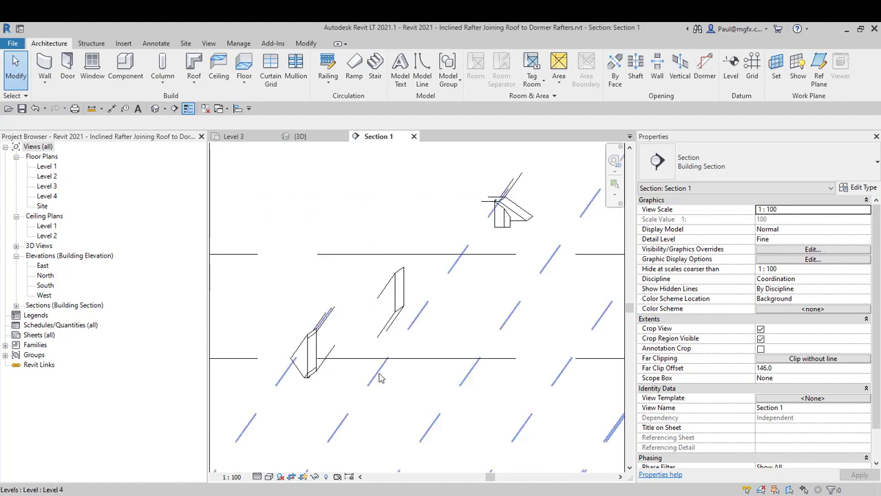
{"action": "left_click", "coordinate": [269, 476]}
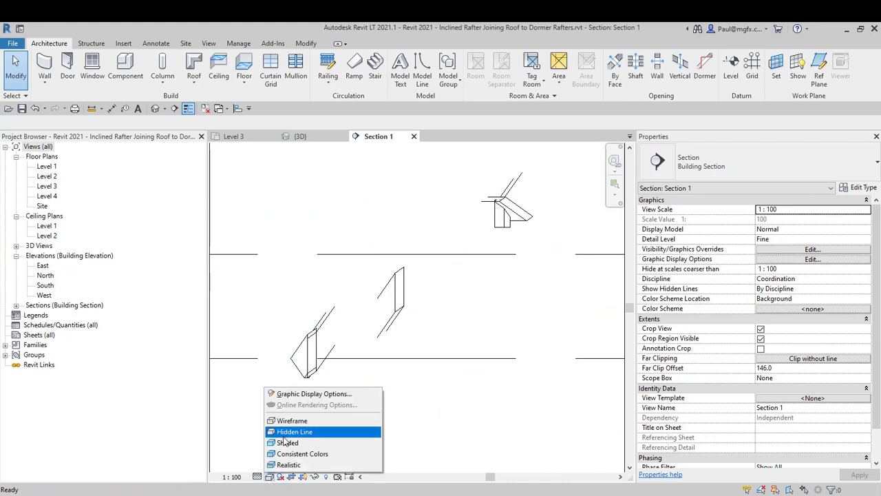
{"action": "left_click", "coordinate": [285, 442]}
{"action": "scroll", "coordinate": [332, 392], "scroll_direction": "down", "scroll_amount": 2}
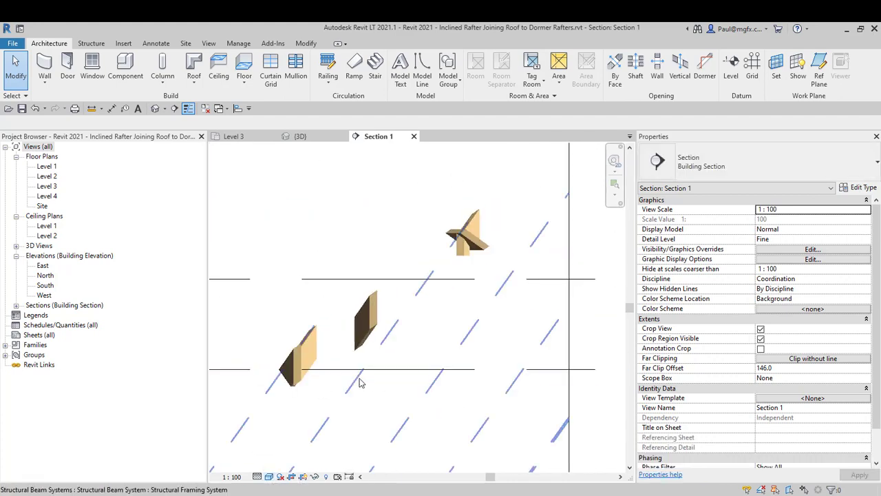
Return to the Level 3 plan and deepen the diagonal section's far clip offset to about 1973 mm.
{"action": "left_click", "coordinate": [300, 135]}
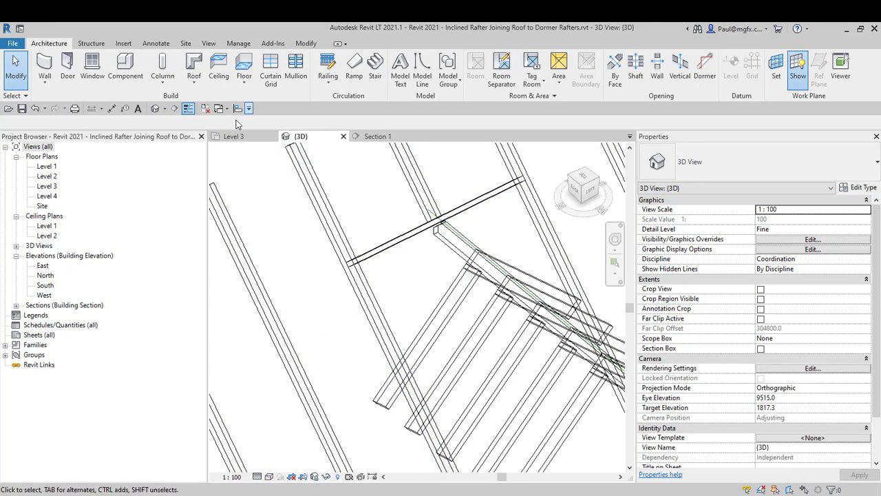
{"action": "left_click", "coordinate": [234, 136]}
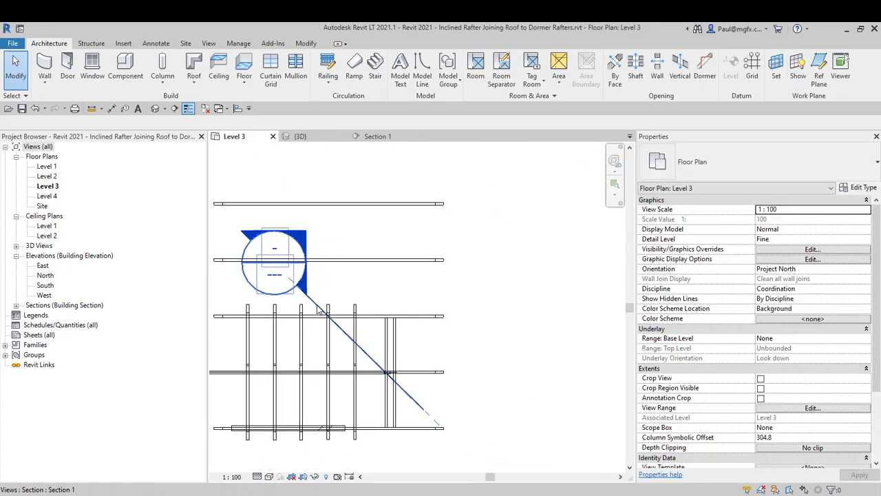
{"action": "left_click", "coordinate": [366, 343]}
{"action": "left_click", "coordinate": [471, 358]}
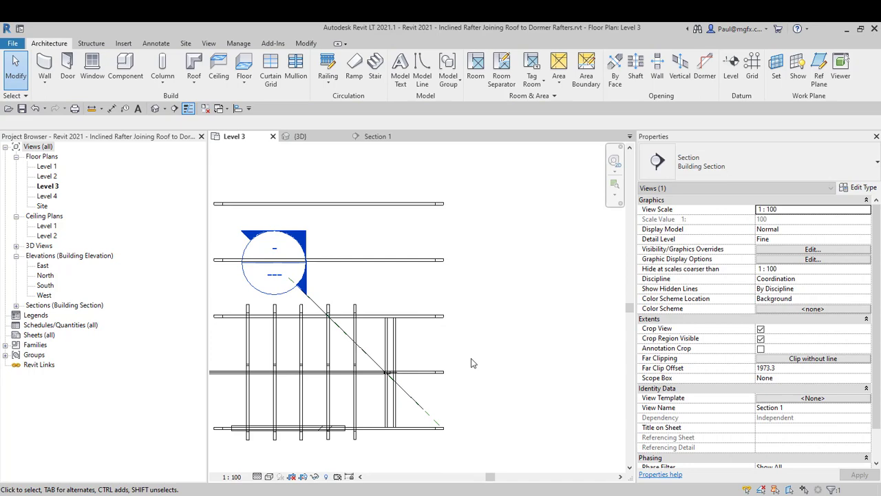
Reopen Section 1 and examine where the dormer ridge meets the trimmer and the dormer rafter meets the main roof rafter.
{"action": "left_click", "coordinate": [406, 140]}
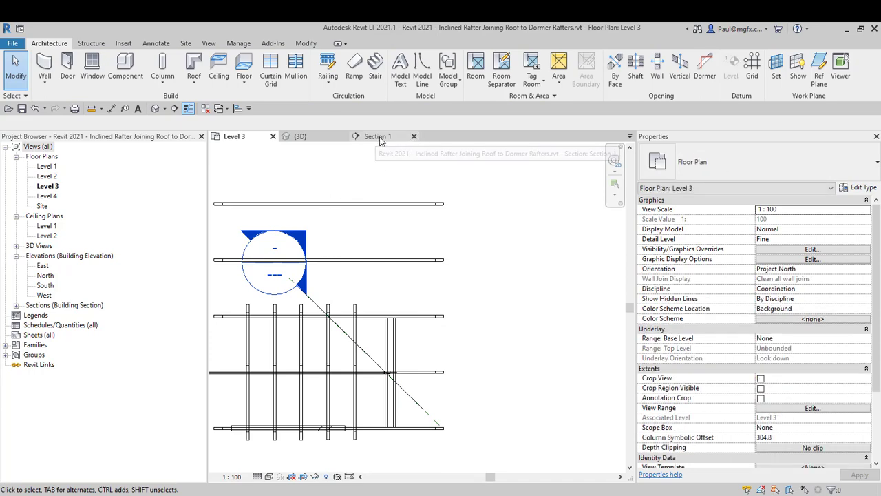
{"action": "scroll", "coordinate": [377, 311], "scroll_direction": "down", "scroll_amount": 2}
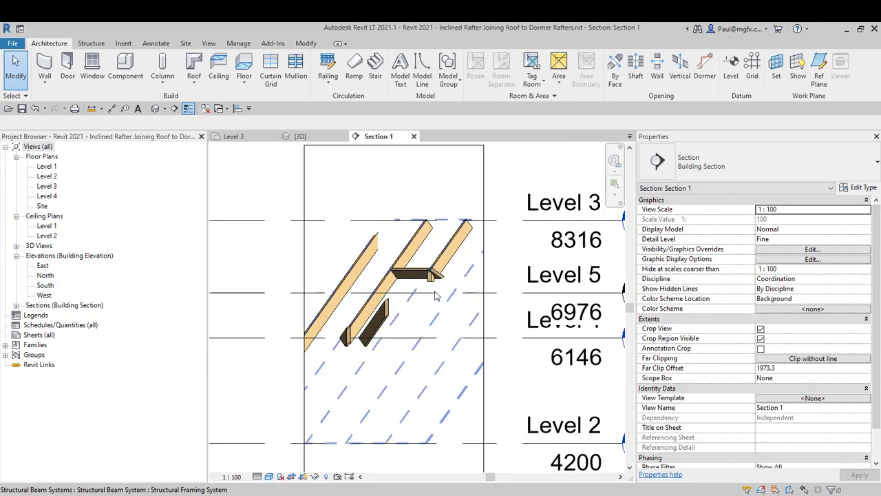
{"action": "middle_click_drag", "start_coordinate": [433, 299], "coordinate": [450, 299]}
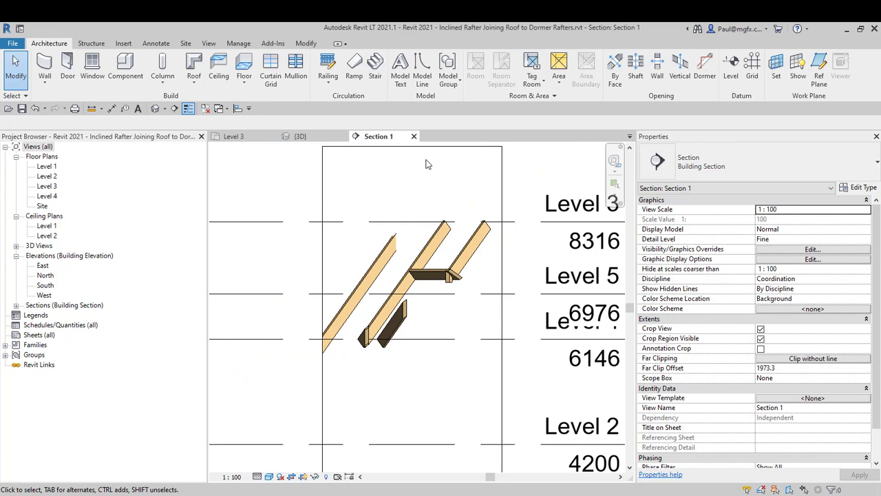
{"action": "scroll", "coordinate": [467, 281], "scroll_direction": "up", "scroll_amount": 2}
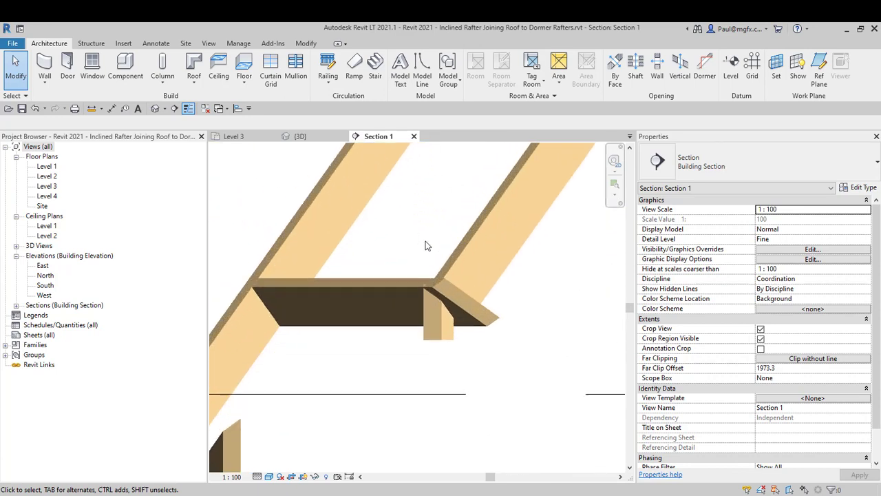
{"action": "scroll", "coordinate": [425, 246], "scroll_direction": "up", "scroll_amount": 2}
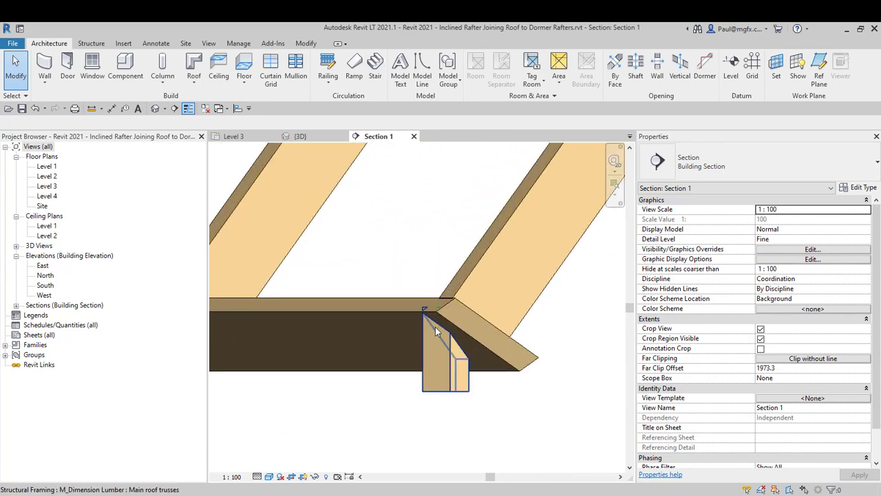
{"action": "scroll", "coordinate": [441, 338], "scroll_direction": "up", "scroll_amount": 3}
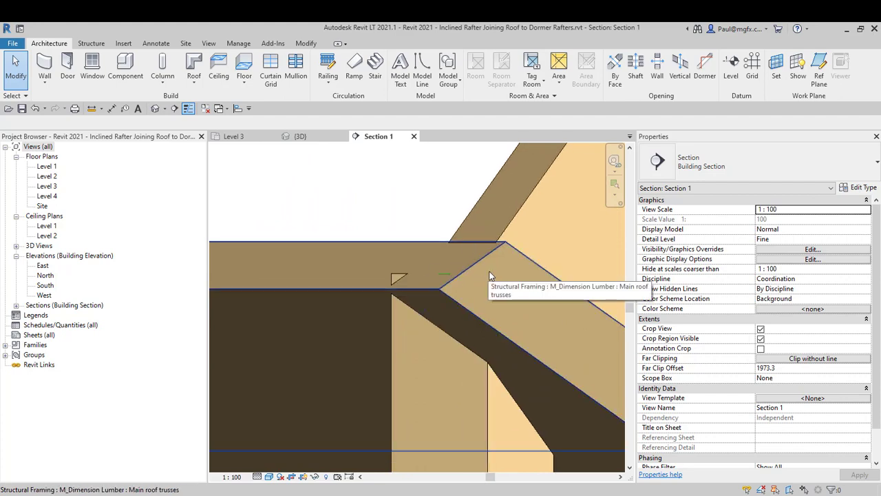
{"action": "scroll", "coordinate": [468, 275], "scroll_direction": "down", "scroll_amount": 2}
{"action": "scroll", "coordinate": [495, 273], "scroll_direction": "down", "scroll_amount": 5}
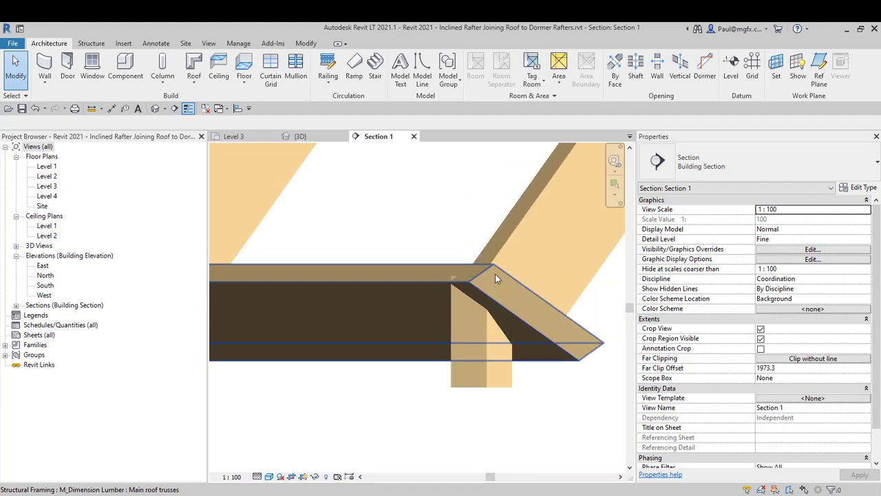
{"action": "scroll", "coordinate": [583, 244], "scroll_direction": "down", "scroll_amount": 5}
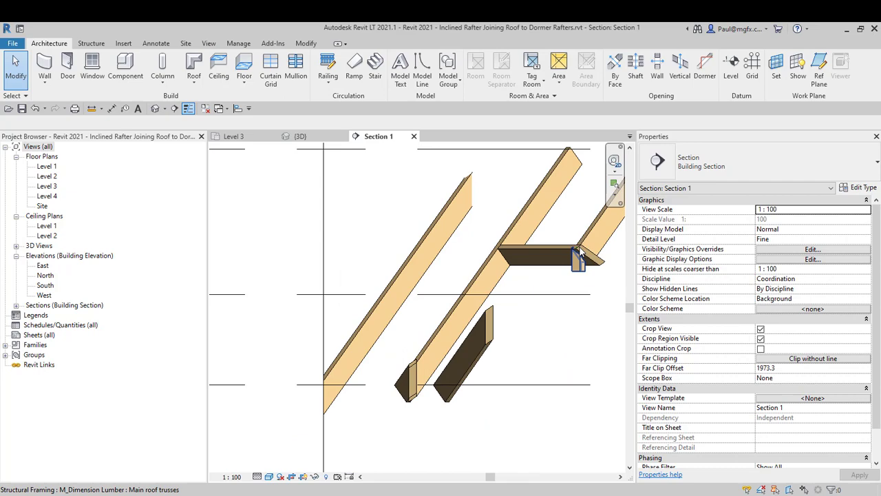
{"action": "scroll", "coordinate": [454, 327], "scroll_direction": "up", "scroll_amount": 6}
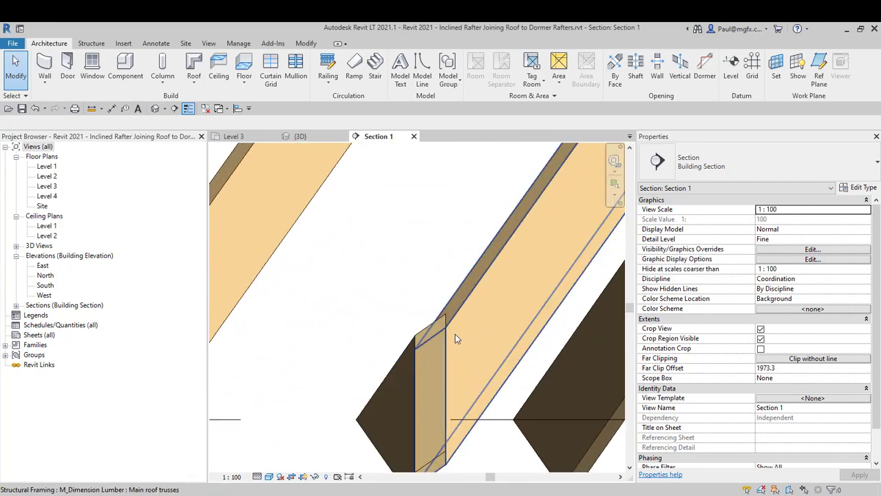
{"action": "scroll", "coordinate": [432, 320], "scroll_direction": "down", "scroll_amount": 5}
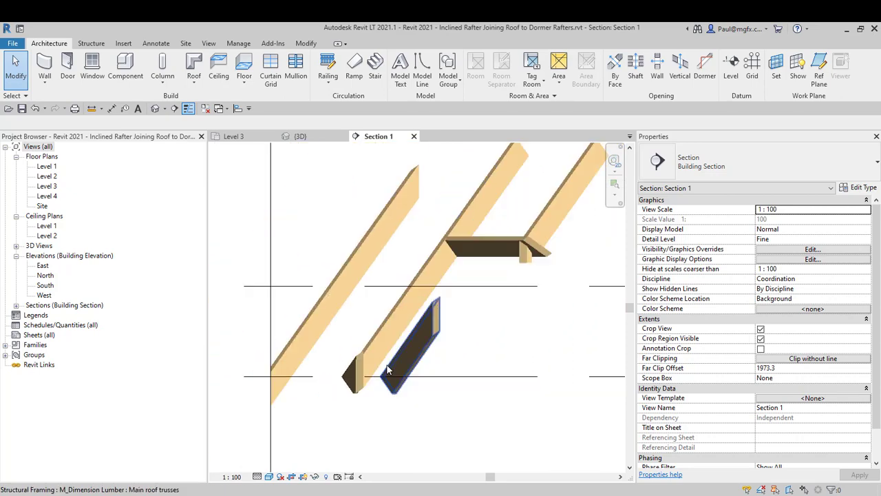
Select the main roof rafter that meets the horizontal dormer ridge in Section 1 and locate it in the Level 3 plan.
{"action": "middle_click_drag", "start_coordinate": [387, 370], "coordinate": [377, 396]}
{"action": "left_click", "coordinate": [422, 298]}
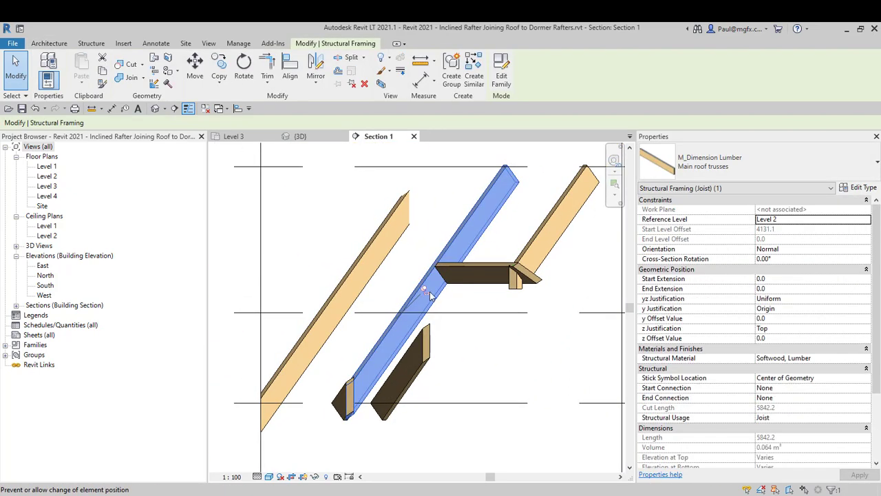
{"action": "left_click", "coordinate": [233, 135]}
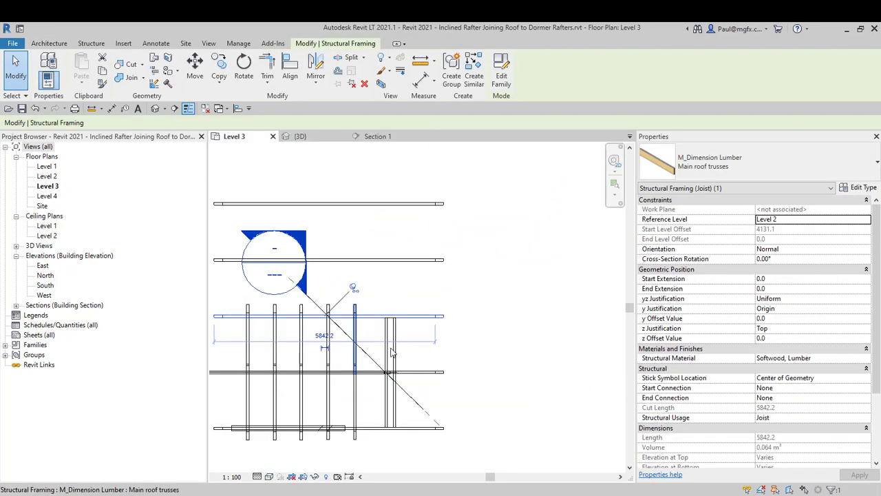
{"action": "scroll", "coordinate": [299, 341], "scroll_direction": "up", "scroll_amount": 2}
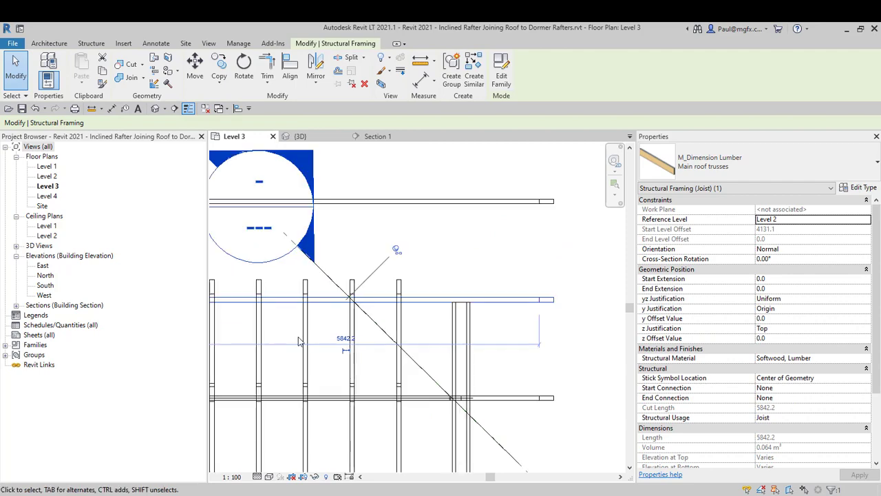
Clear the selection and set the Level 3 plan's visual style to Shaded.
{"action": "key", "text": "Escape"}
{"action": "left_click", "coordinate": [268, 476]}
{"action": "left_click", "coordinate": [296, 441]}
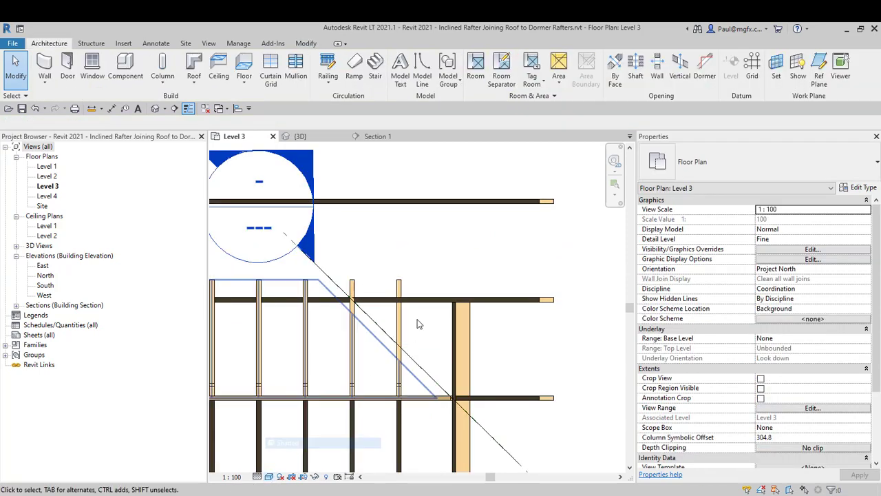
Select the dormer rafter at the diagonal line's upper crossing in Level 3 and examine its lower end in Section 1.
{"action": "left_click", "coordinate": [353, 298]}
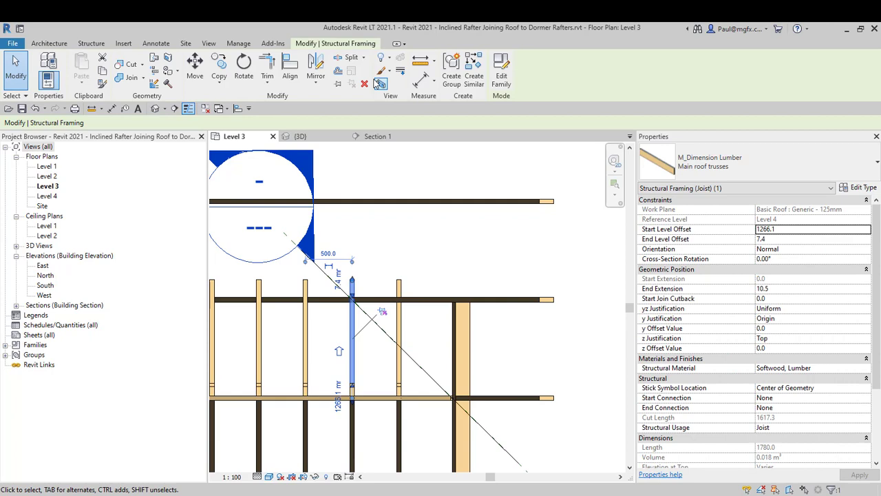
{"action": "left_click", "coordinate": [372, 136]}
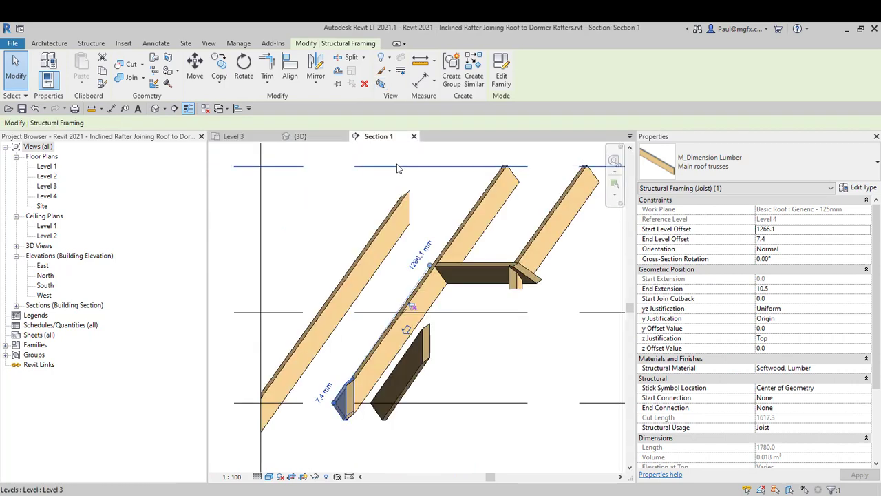
{"action": "scroll", "coordinate": [336, 406], "scroll_direction": "up", "scroll_amount": 5}
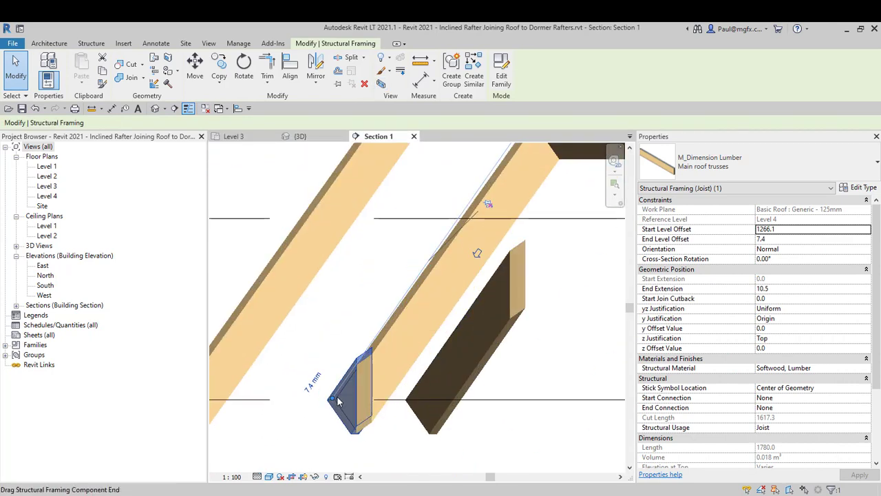
{"action": "scroll", "coordinate": [326, 419], "scroll_direction": "down", "scroll_amount": 5}
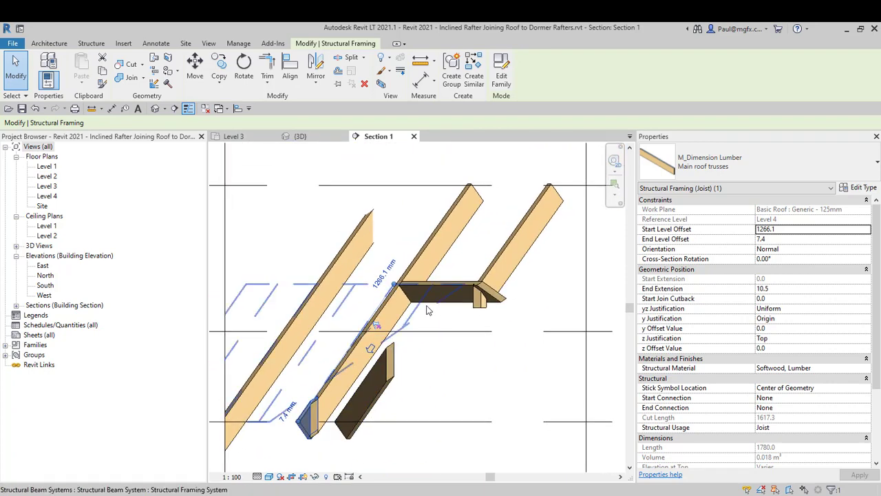
Select the two main roof rafters crossed by the diagonal section line in Level 3 and locate them in Section 1.
{"action": "left_click", "coordinate": [234, 137]}
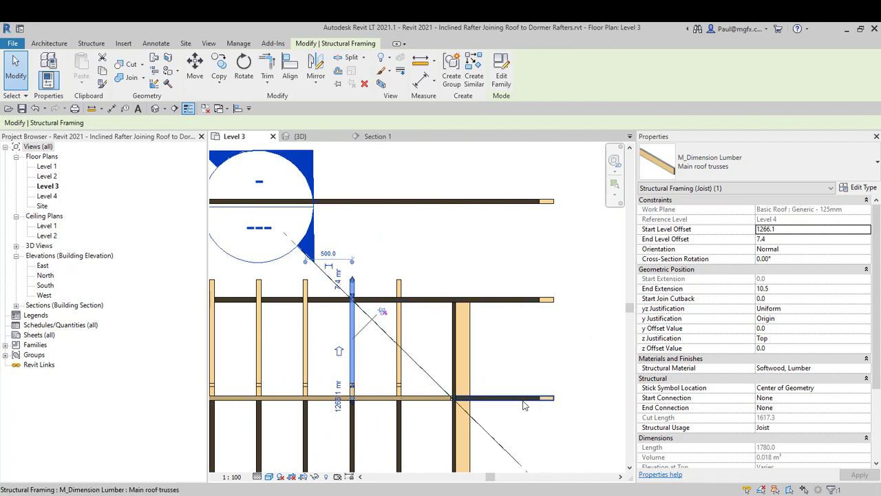
{"action": "left_click", "coordinate": [546, 399], "text": "ctrl"}
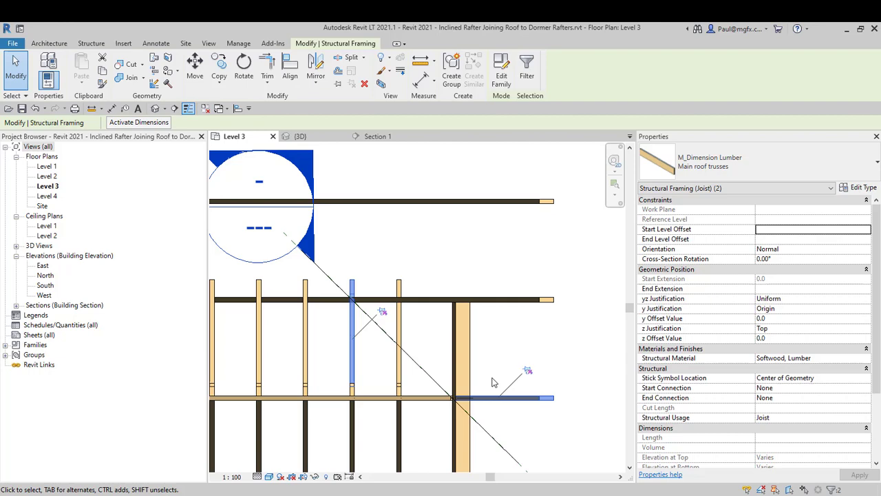
{"action": "key", "text": "Escape"}
{"action": "scroll", "coordinate": [367, 301], "scroll_direction": "up", "scroll_amount": 5}
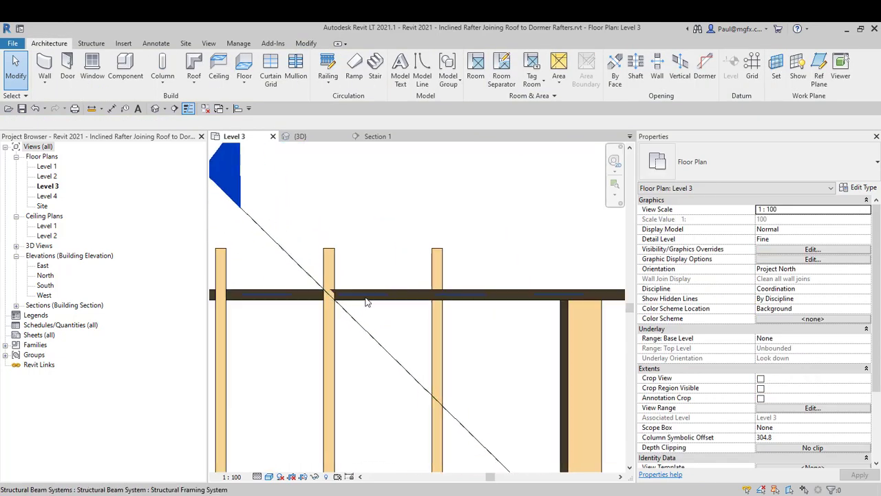
{"action": "left_click", "coordinate": [367, 301]}
{"action": "scroll", "coordinate": [367, 301], "scroll_direction": "down", "scroll_amount": 3}
{"action": "left_click", "coordinate": [416, 279]}
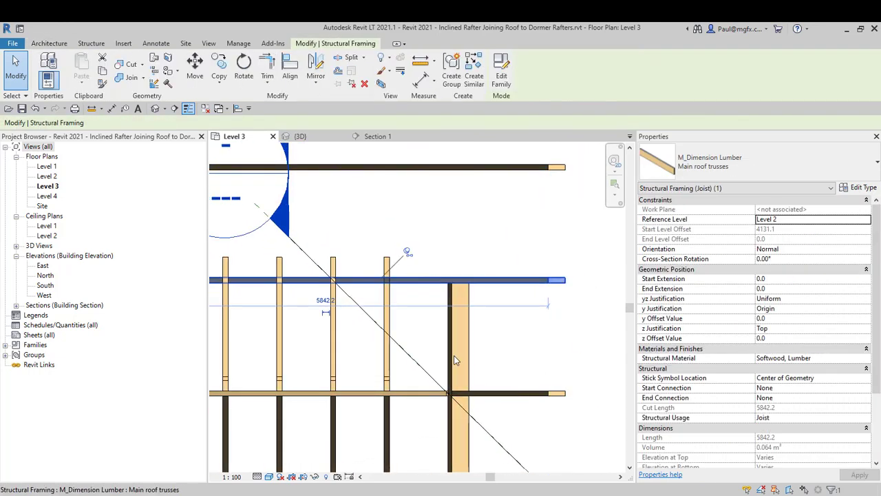
{"action": "left_click", "coordinate": [535, 397], "text": "ctrl"}
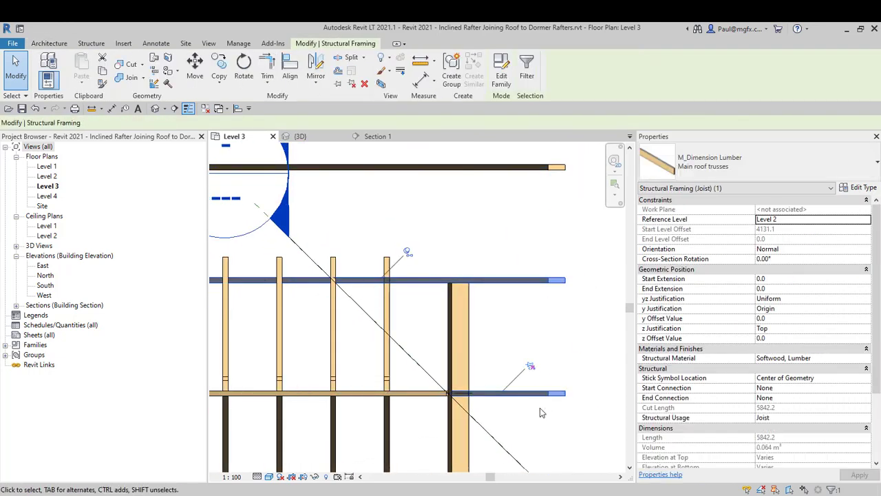
{"action": "left_click", "coordinate": [378, 136]}
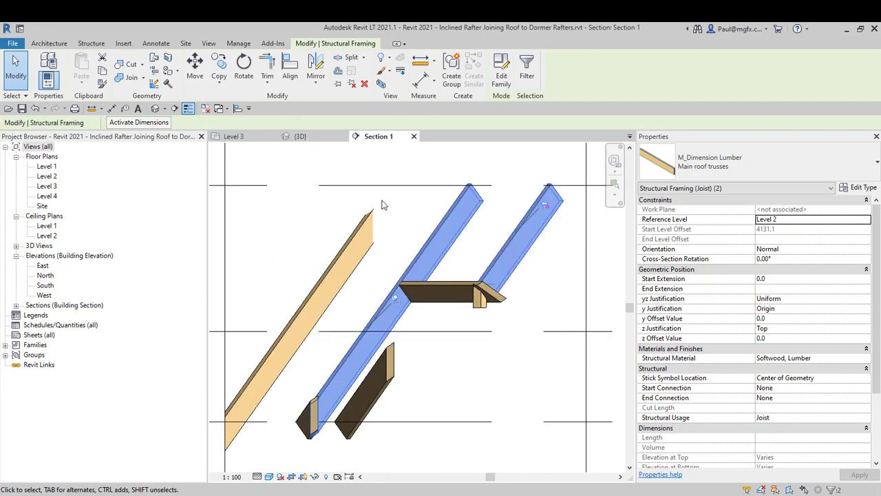
Examine where the selected main roof rafters meet the dormer rafter end and the dormer ridge and trimmer in Section 1.
{"action": "scroll", "coordinate": [274, 411], "scroll_direction": "up", "scroll_amount": 6}
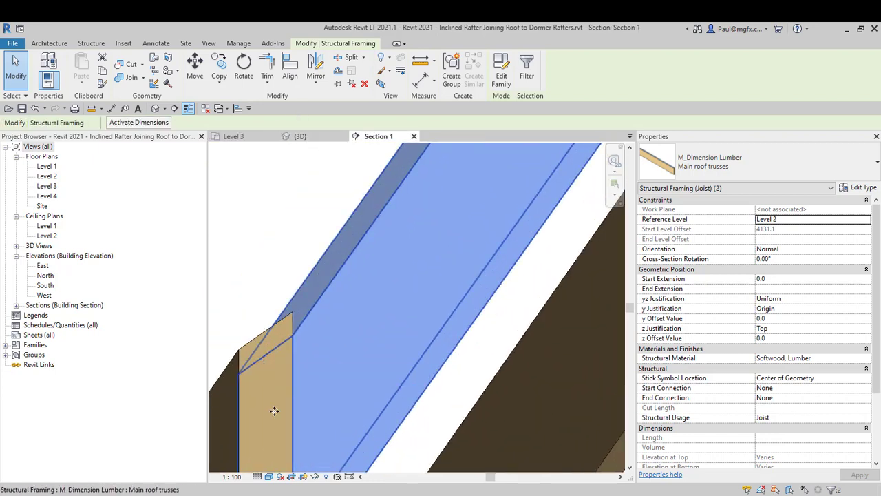
{"action": "scroll", "coordinate": [274, 411], "scroll_direction": "down", "scroll_amount": 5}
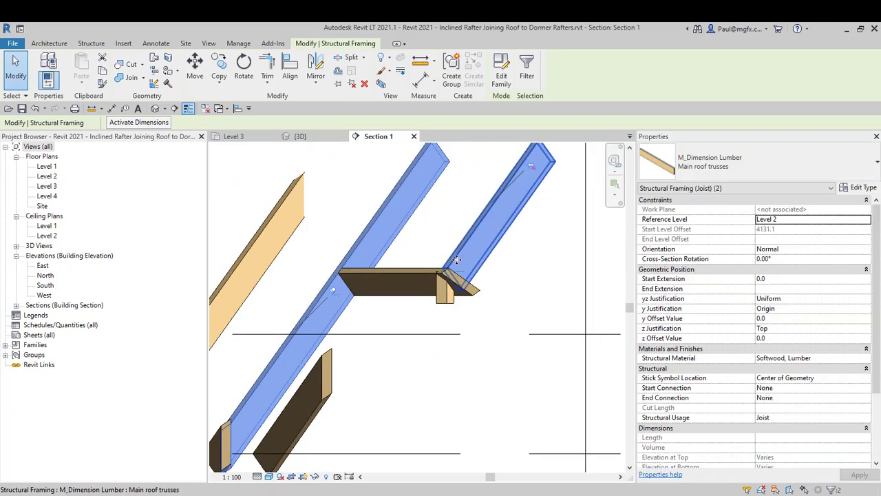
{"action": "scroll", "coordinate": [457, 259], "scroll_direction": "up", "scroll_amount": 5}
{"action": "scroll", "coordinate": [485, 272], "scroll_direction": "down", "scroll_amount": 5}
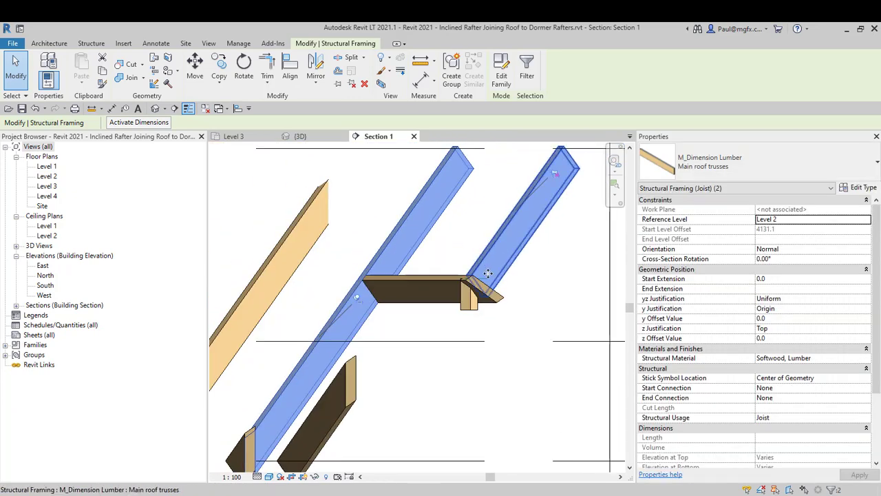
{"action": "scroll", "coordinate": [481, 271], "scroll_direction": "up", "scroll_amount": 6}
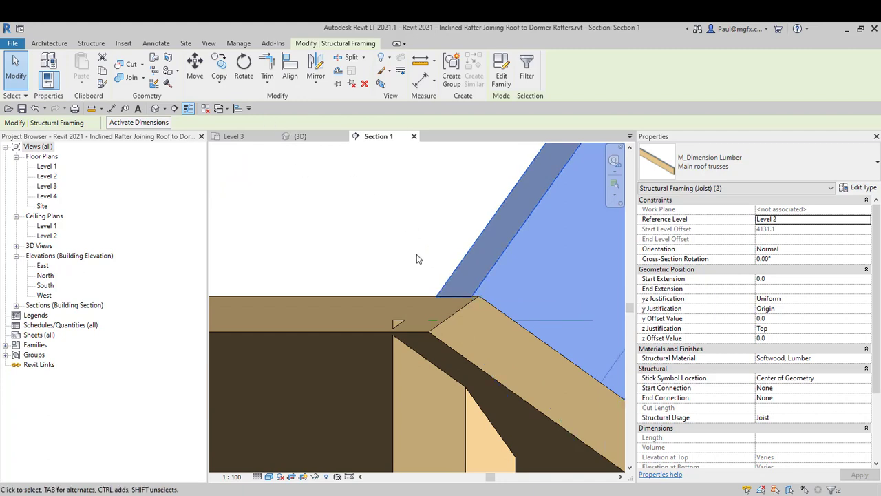
{"action": "scroll", "coordinate": [416, 259], "scroll_direction": "down", "scroll_amount": 4}
{"action": "scroll", "coordinate": [469, 274], "scroll_direction": "up", "scroll_amount": 2}
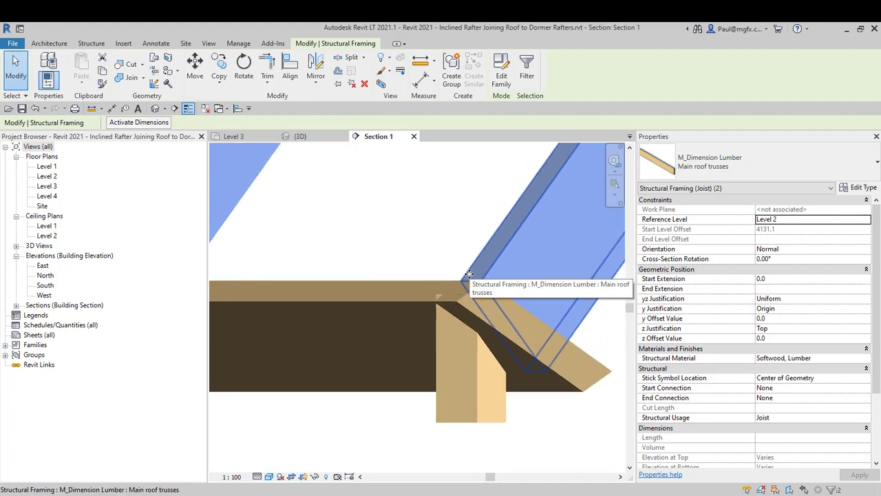
{"action": "scroll", "coordinate": [469, 274], "scroll_direction": "up", "scroll_amount": 1}
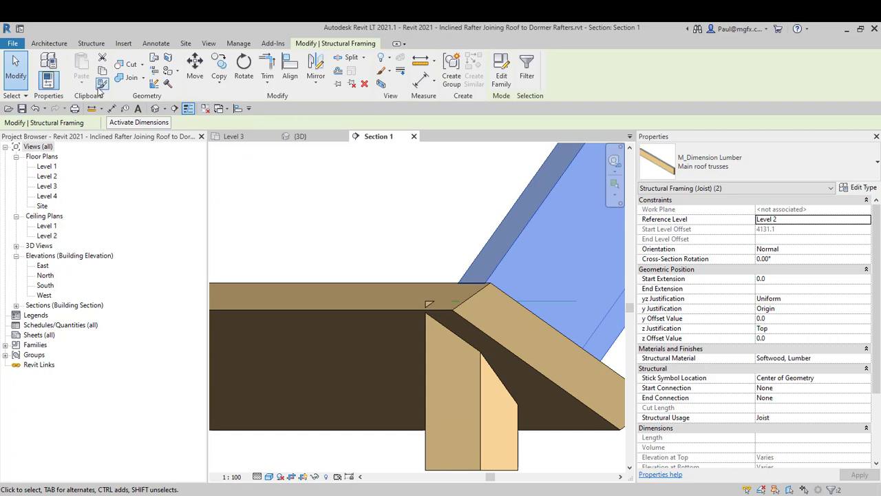
{"action": "left_click", "coordinate": [155, 43]}
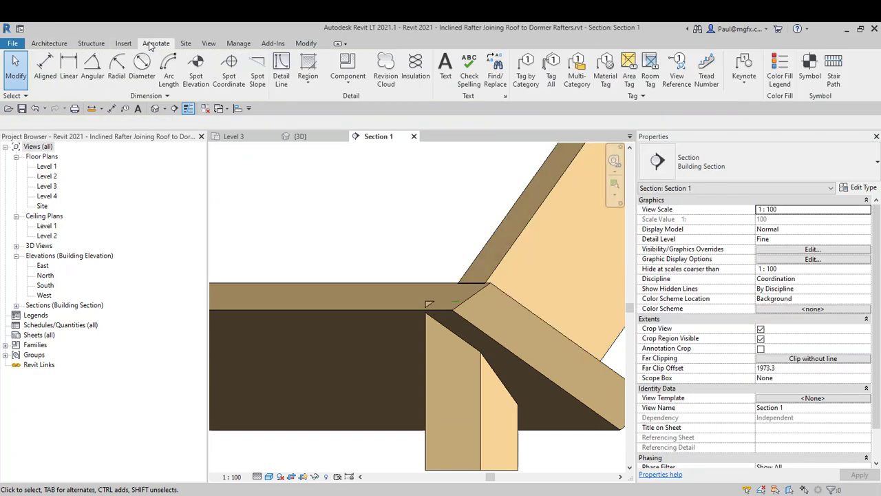
{"action": "left_click", "coordinate": [282, 69]}
{"action": "left_click", "coordinate": [486, 283]}
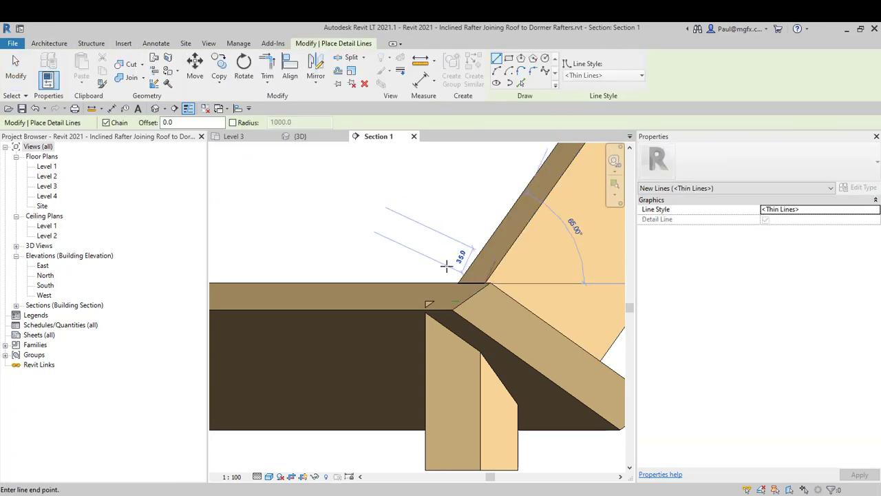
{"action": "scroll", "coordinate": [447, 265], "scroll_direction": "down", "scroll_amount": 3}
{"action": "middle_click_drag", "start_coordinate": [390, 315], "coordinate": [594, 277]}
{"action": "scroll", "coordinate": [550, 281], "scroll_direction": "down", "scroll_amount": 3}
{"action": "scroll", "coordinate": [457, 358], "scroll_direction": "up", "scroll_amount": 4}
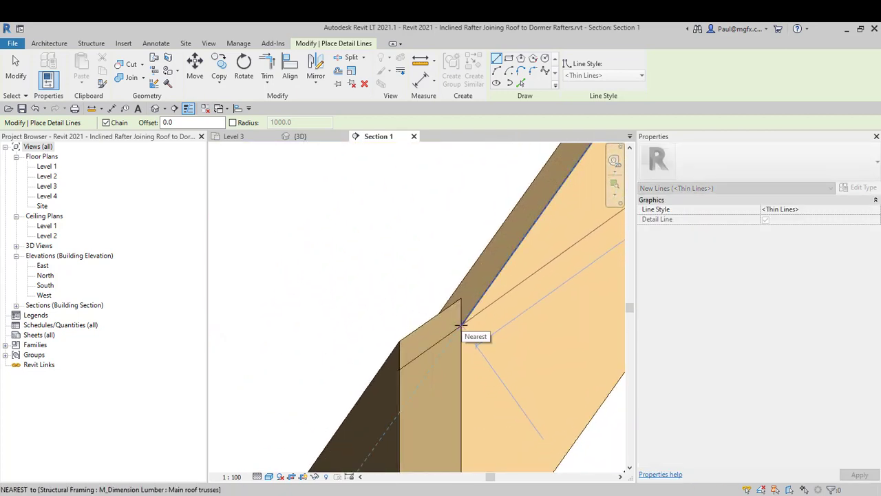
{"action": "scroll", "coordinate": [461, 325], "scroll_direction": "up", "scroll_amount": 3}
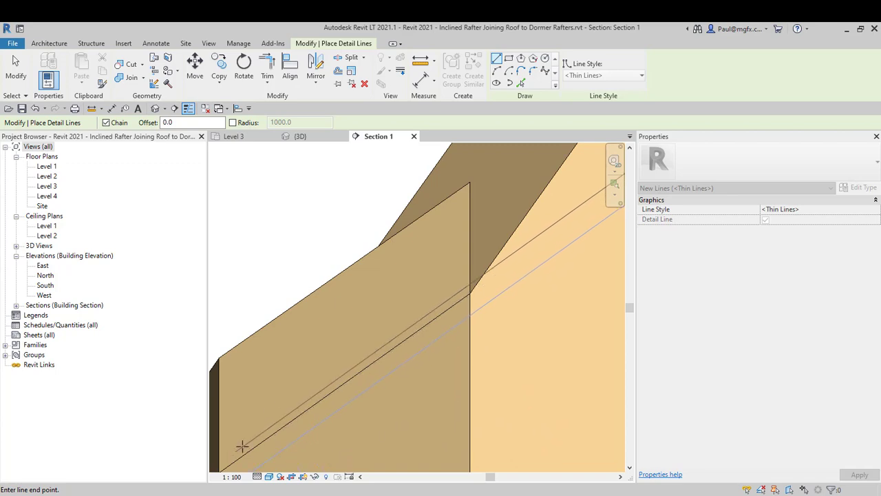
{"action": "scroll", "coordinate": [448, 344], "scroll_direction": "up", "scroll_amount": 5}
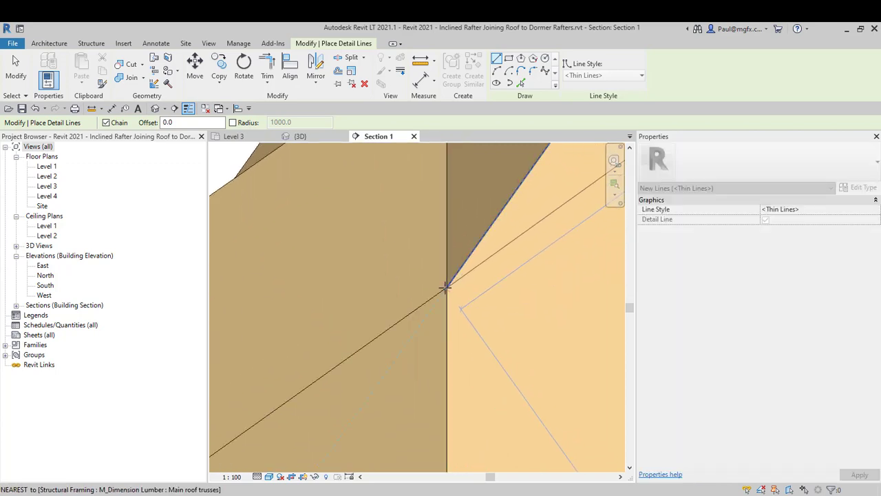
{"action": "scroll", "coordinate": [346, 322], "scroll_direction": "down", "scroll_amount": 10}
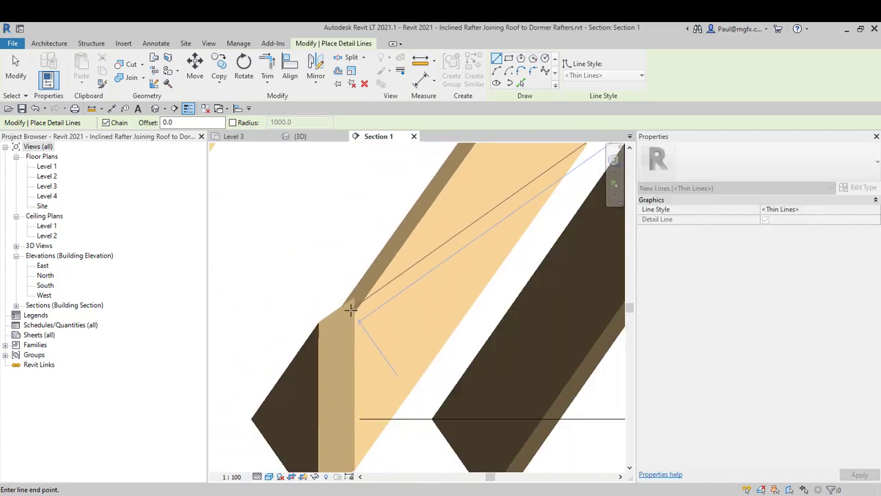
{"action": "scroll", "coordinate": [352, 314], "scroll_direction": "up", "scroll_amount": 4}
{"action": "scroll", "coordinate": [354, 309], "scroll_direction": "up", "scroll_amount": 2}
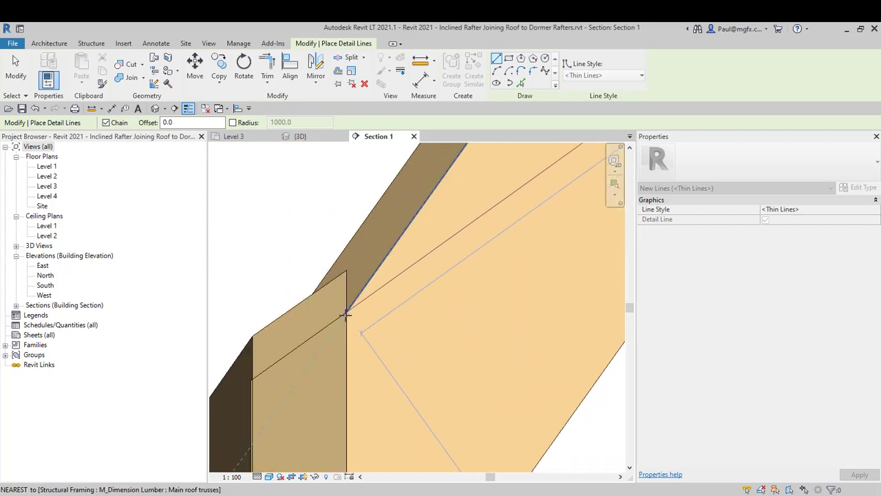
{"action": "scroll", "coordinate": [345, 313], "scroll_direction": "down", "scroll_amount": 5}
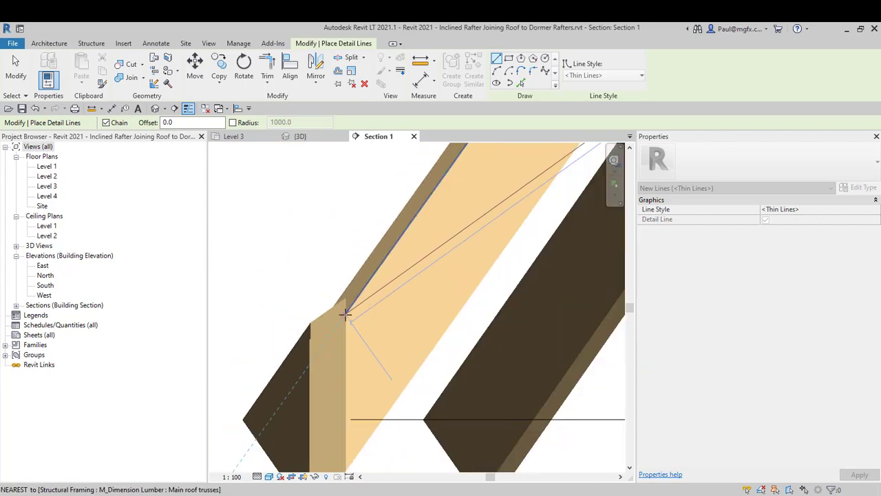
{"action": "key", "text": "Escape"}
{"action": "key", "text": "Escape"}
Set the Section 1 view's visual style to Hidden Line.
{"action": "scroll", "coordinate": [257, 307], "scroll_direction": "down", "scroll_amount": 3}
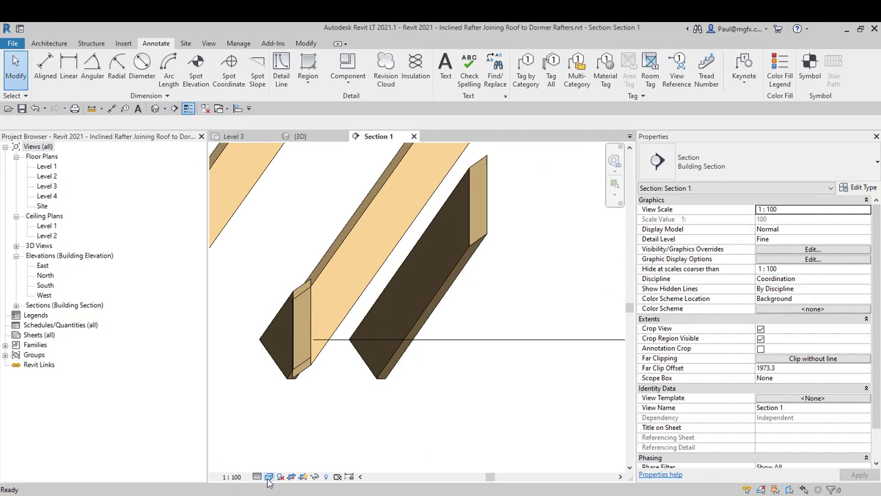
{"action": "left_click", "coordinate": [269, 476]}
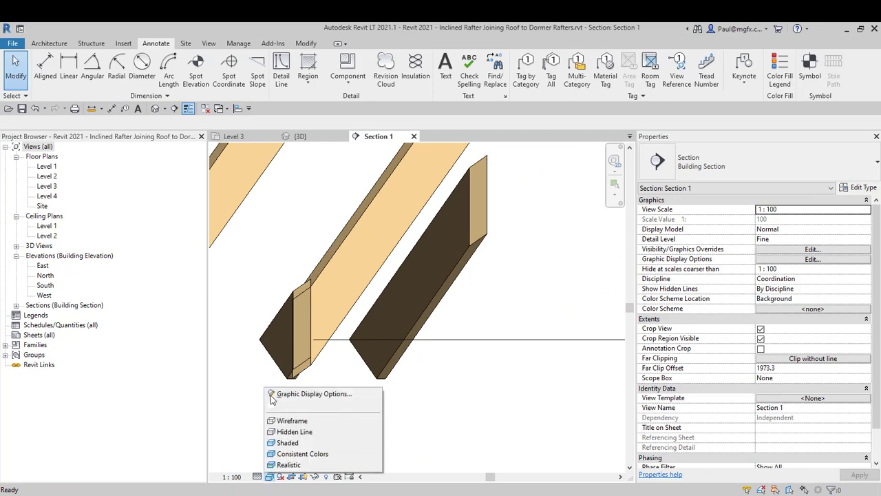
{"action": "left_click", "coordinate": [289, 431]}
{"action": "scroll", "coordinate": [351, 420], "scroll_direction": "down", "scroll_amount": 5}
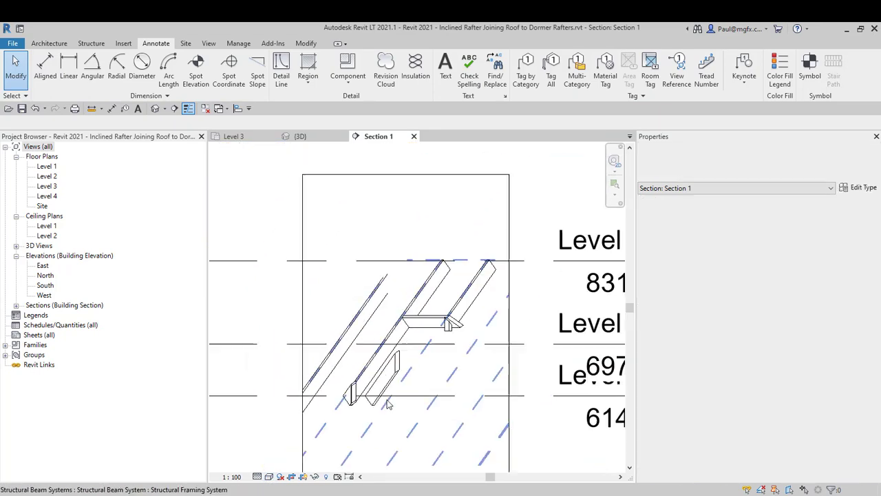
{"action": "scroll", "coordinate": [378, 396], "scroll_direction": "up", "scroll_amount": 1}
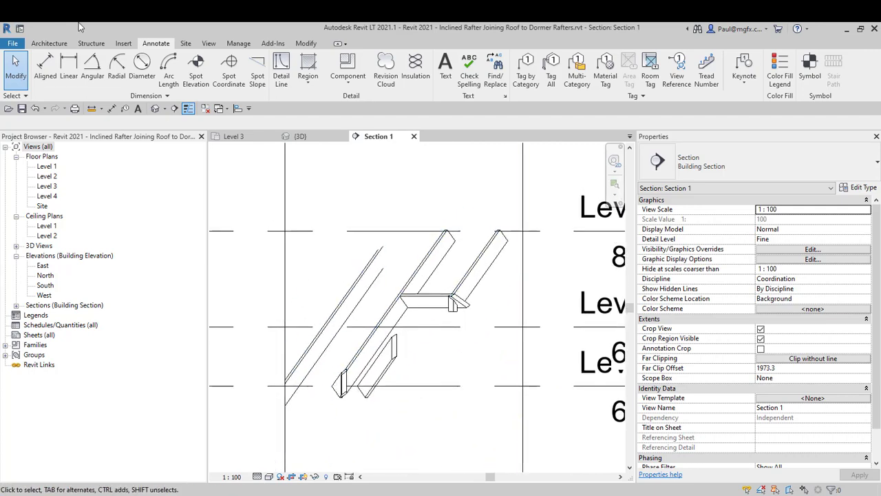
{"action": "left_click", "coordinate": [13, 43]}
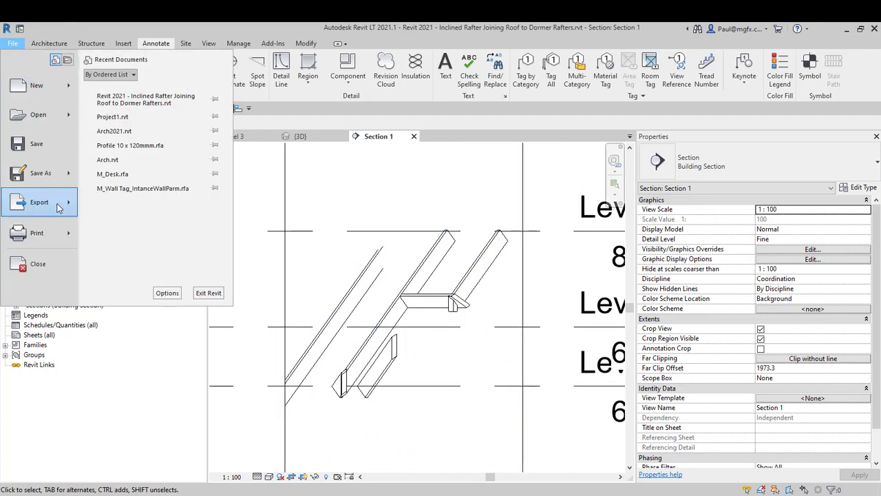
{"action": "mouse_move", "coordinate": [66, 206]}
{"action": "left_click", "coordinate": [146, 114]}
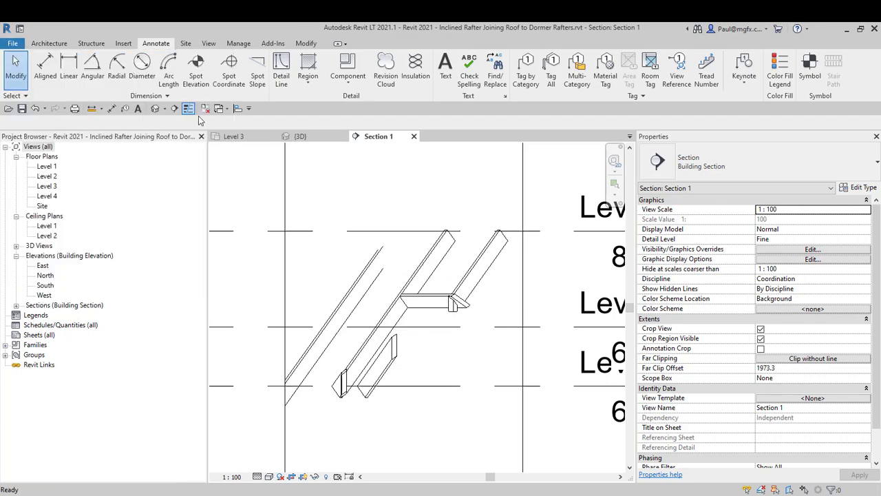
{"action": "key", "text": "Escape"}
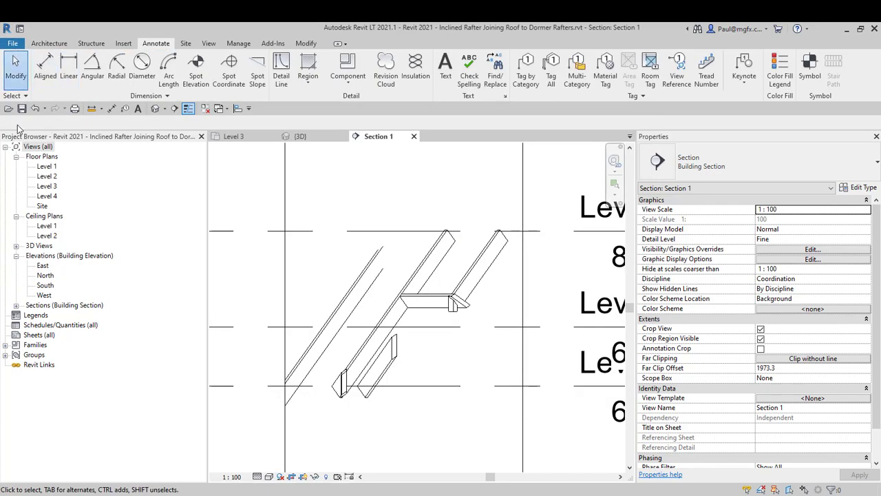
Start a DWG export of the Section 1 view using the in-session setup with solids exported as ACIS solids.
{"action": "left_click", "coordinate": [12, 44]}
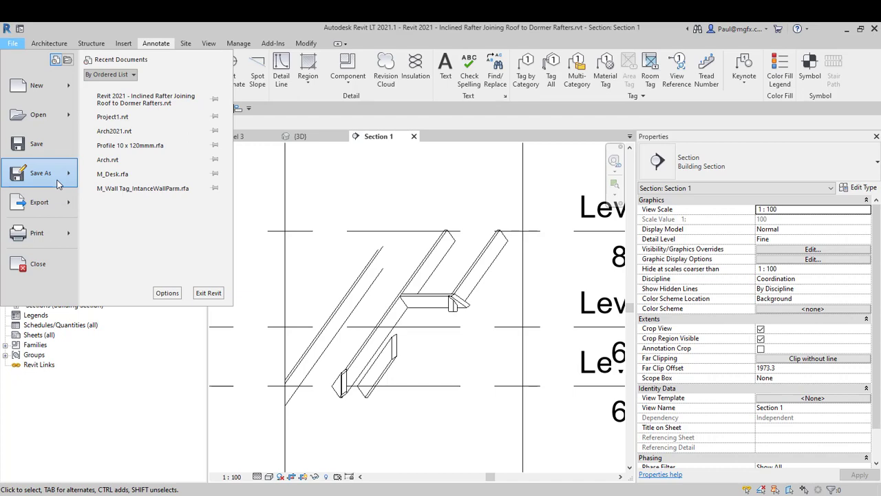
{"action": "mouse_move", "coordinate": [69, 203]}
{"action": "mouse_move", "coordinate": [152, 92]}
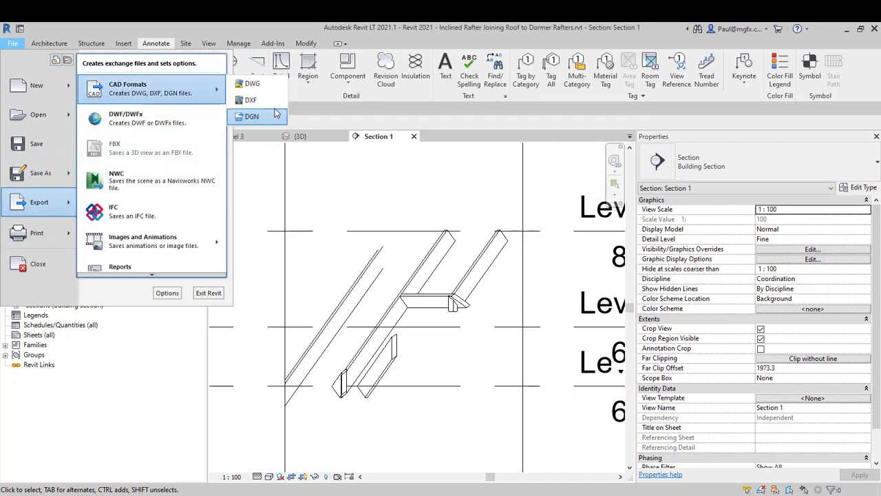
{"action": "left_click", "coordinate": [256, 95]}
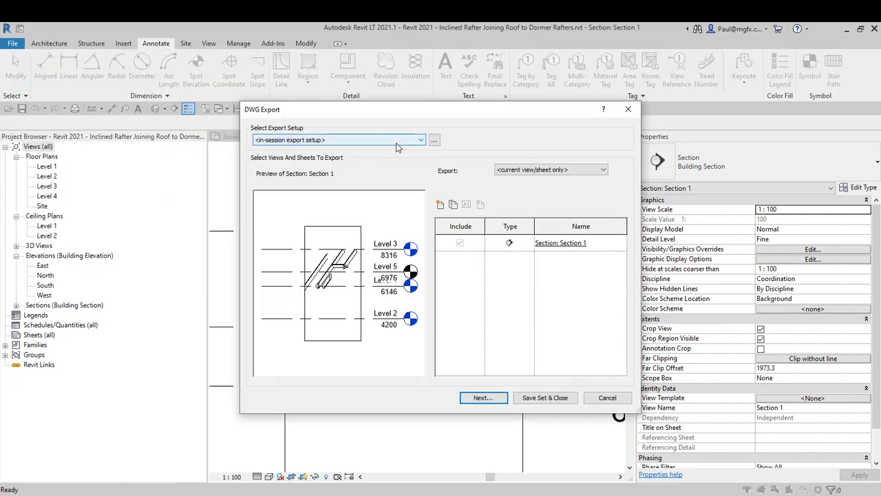
{"action": "left_click", "coordinate": [434, 141]}
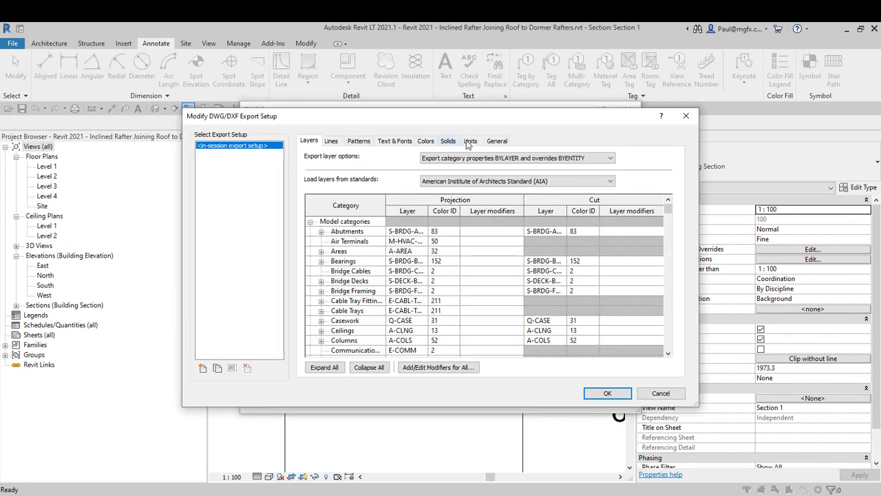
{"action": "left_click", "coordinate": [447, 140]}
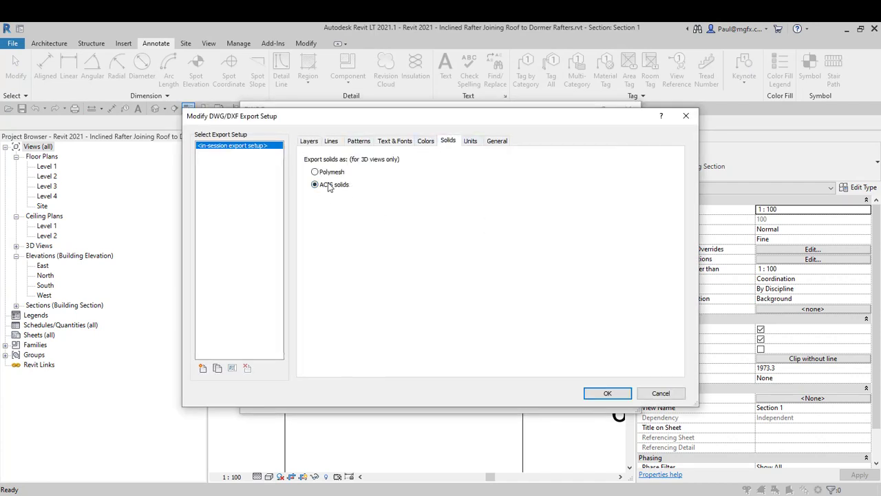
{"action": "left_click", "coordinate": [620, 393]}
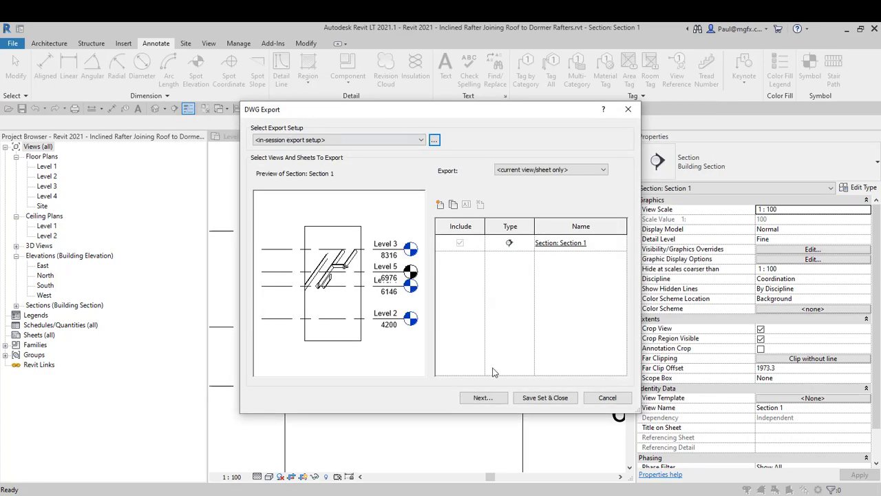
Export Section 1 as an AutoCAD 2018 DWG into the project folder, checking the folder's path in File Explorer and keeping the proposed file name.
{"action": "left_click", "coordinate": [482, 397]}
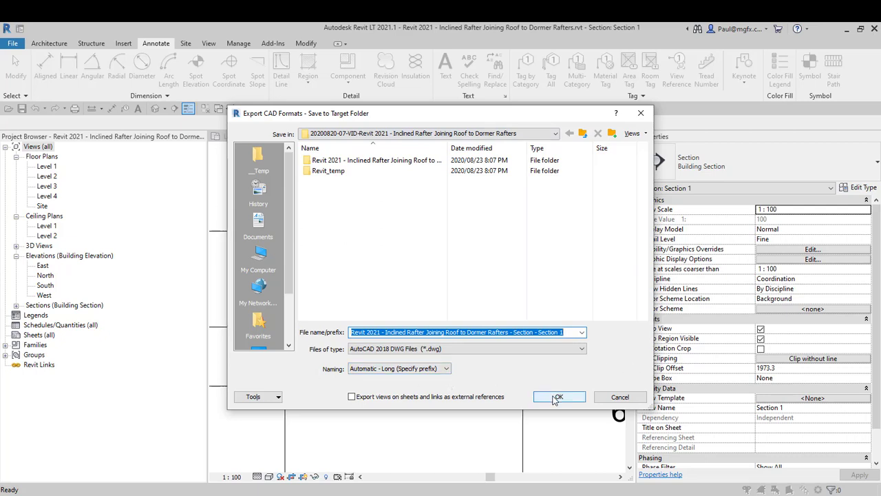
{"action": "left_click", "coordinate": [523, 134]}
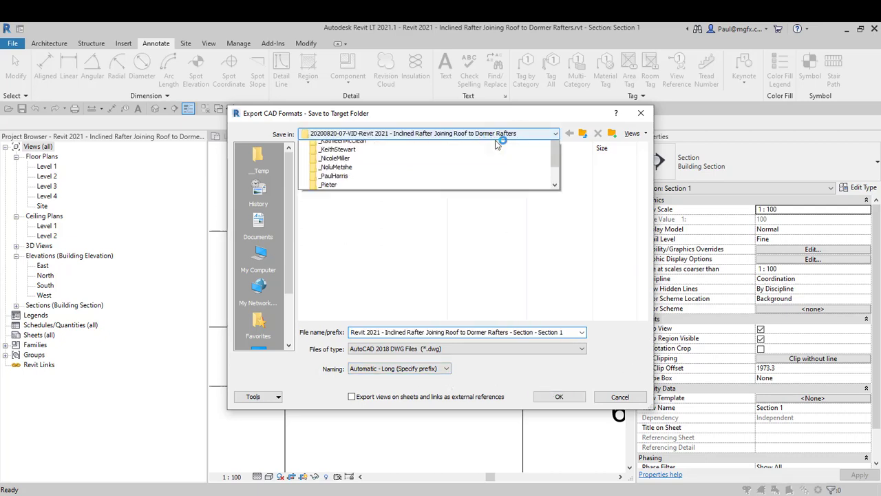
{"action": "left_click", "coordinate": [539, 135]}
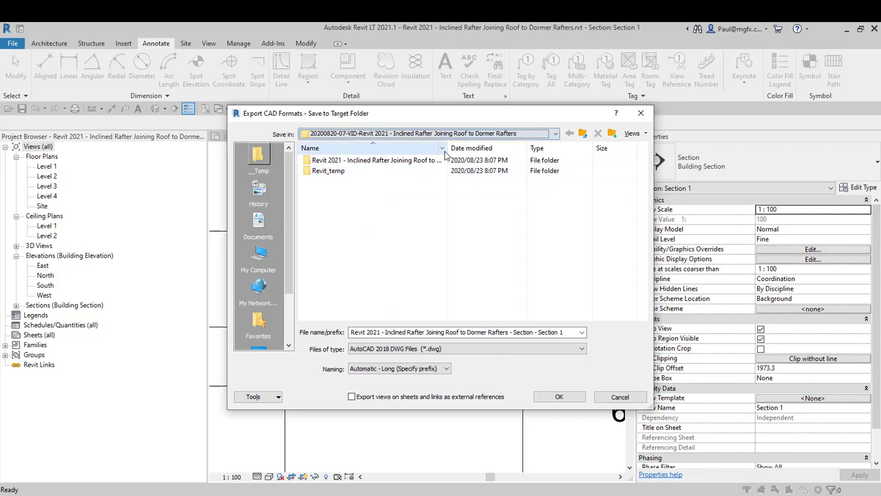
{"action": "left_click", "coordinate": [542, 135]}
{"action": "left_click", "coordinate": [542, 135]}
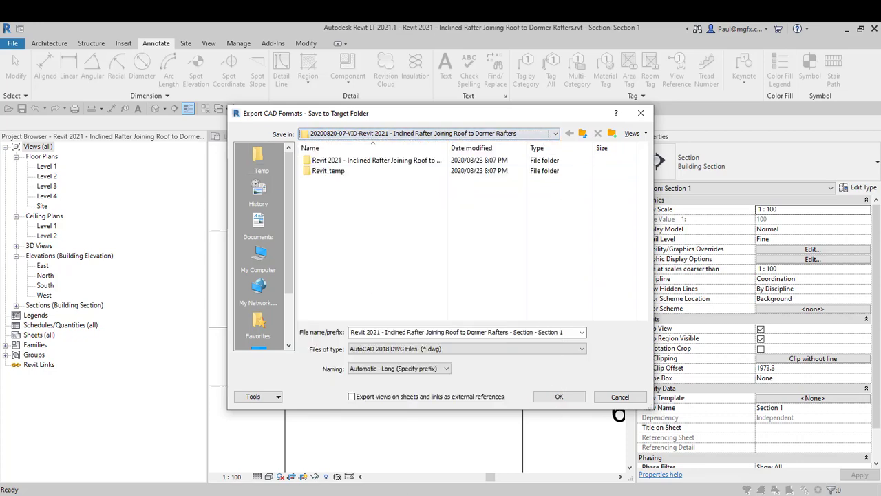
{"action": "key", "text": "alt+Tab"}
{"action": "left_click", "coordinate": [457, 108]}
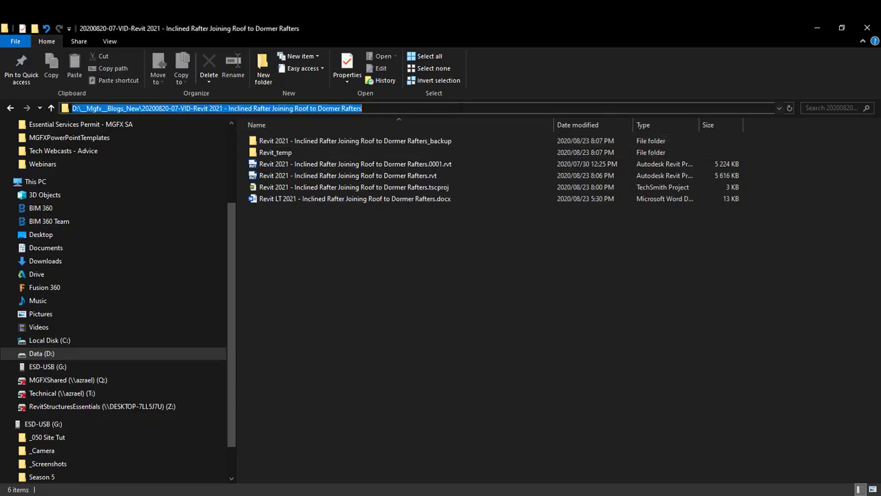
{"action": "right_click", "coordinate": [459, 107]}
{"action": "left_click", "coordinate": [487, 142]}
{"action": "left_click", "coordinate": [441, 336]}
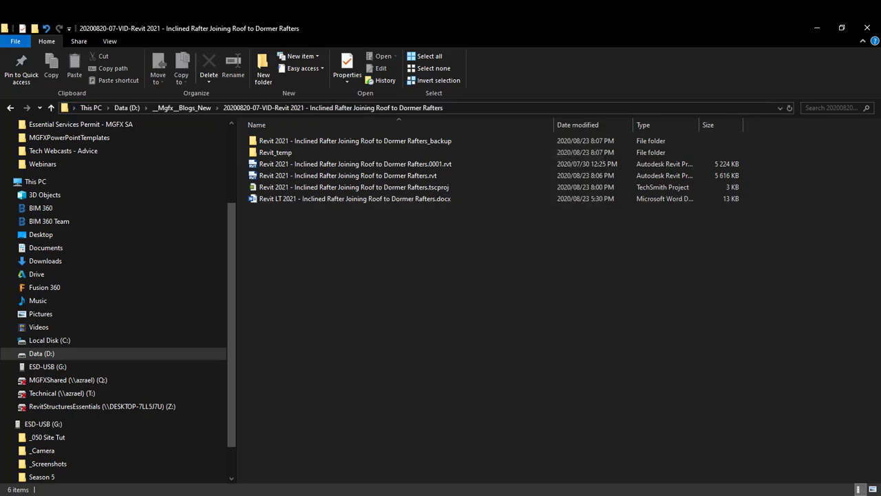
{"action": "key", "text": "alt+Tab"}
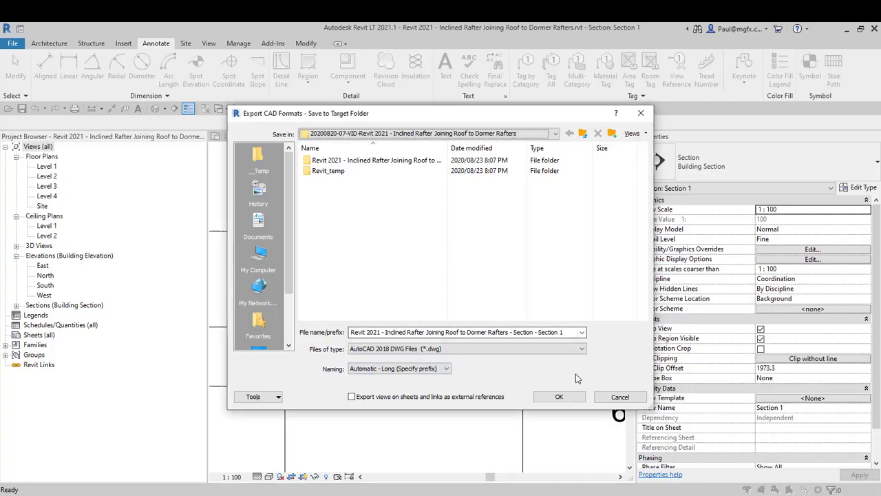
{"action": "left_click", "coordinate": [558, 398]}
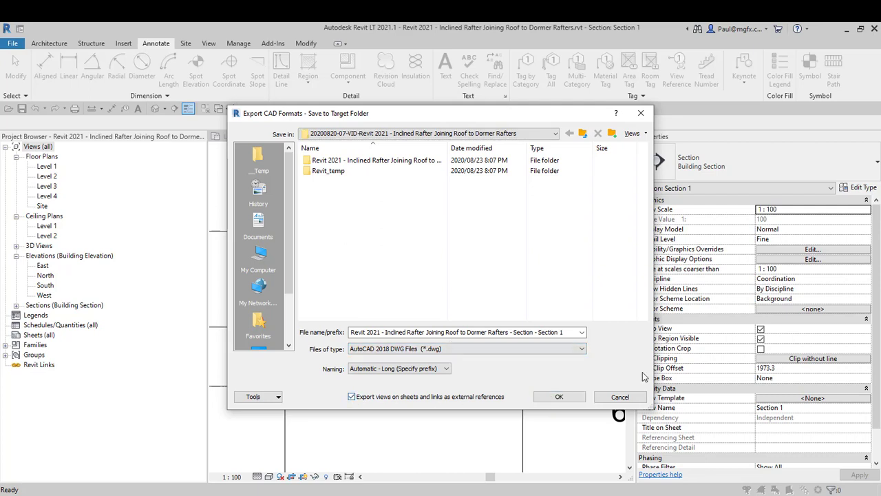
{"action": "left_click", "coordinate": [560, 398]}
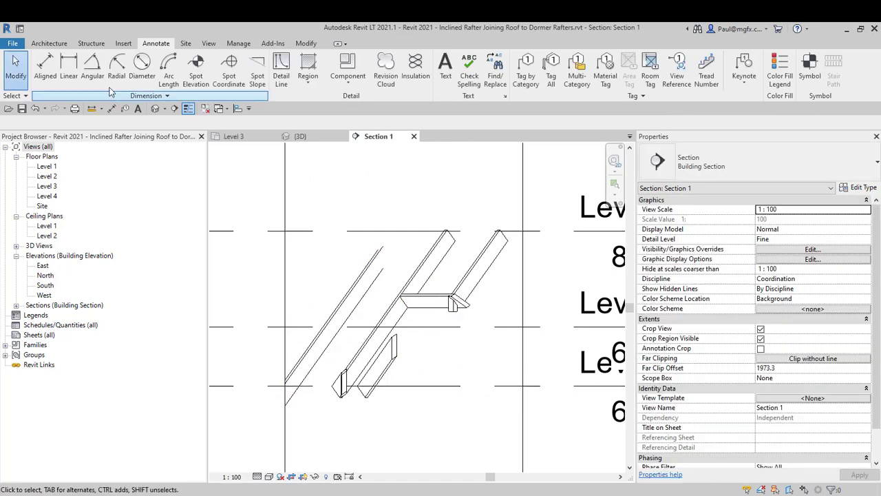
Try to link the exported Section 1 DWG into the section view with Manual - Center positioning.
{"action": "left_click", "coordinate": [124, 44]}
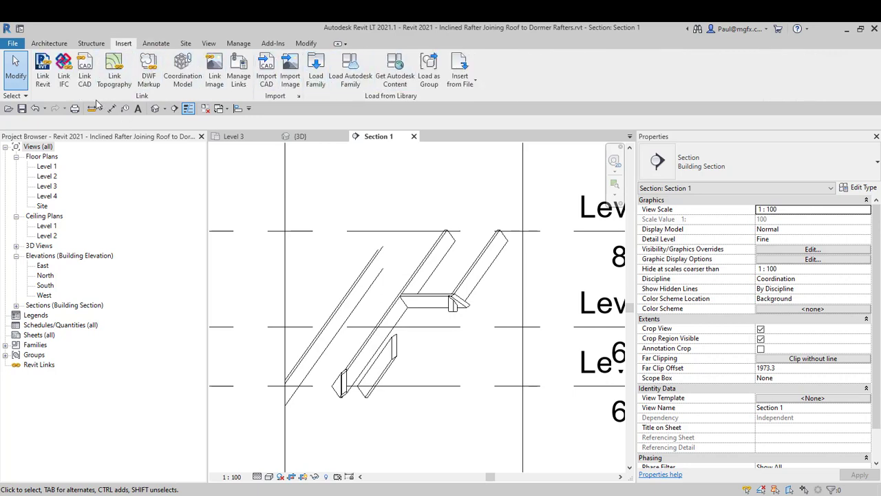
{"action": "left_click", "coordinate": [85, 74]}
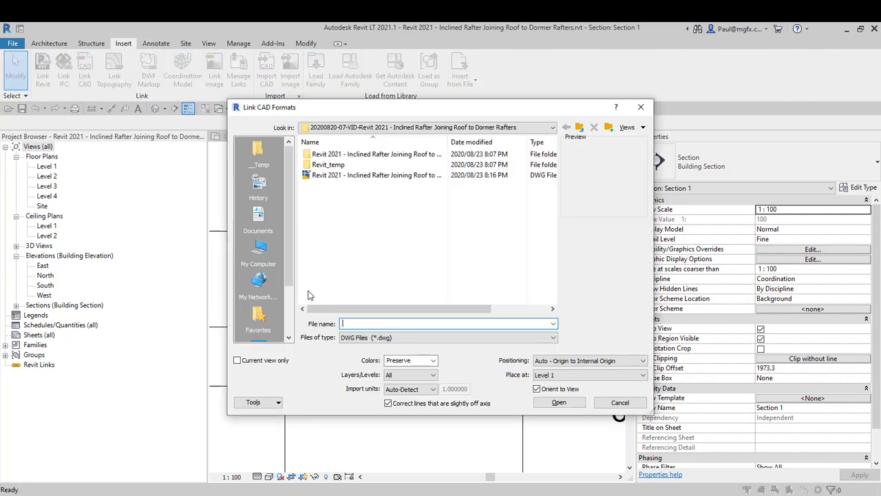
{"action": "right_click", "coordinate": [358, 324]}
{"action": "left_click", "coordinate": [377, 175]}
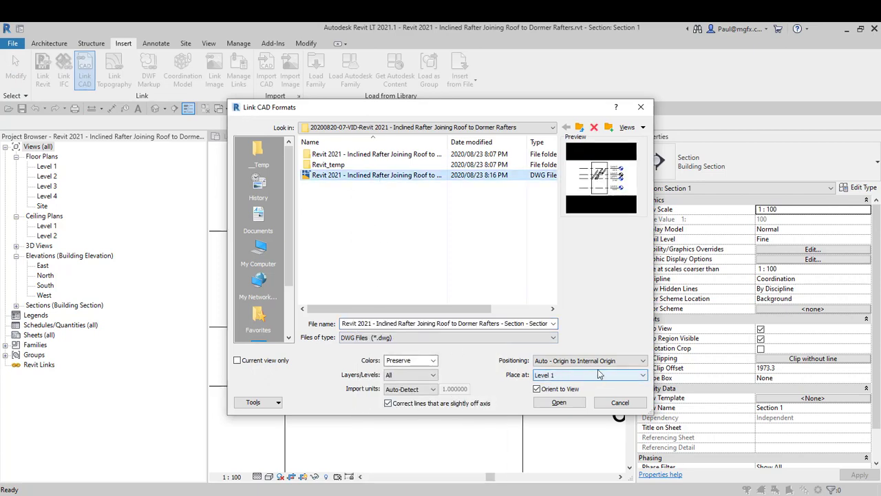
{"action": "left_click", "coordinate": [548, 360]}
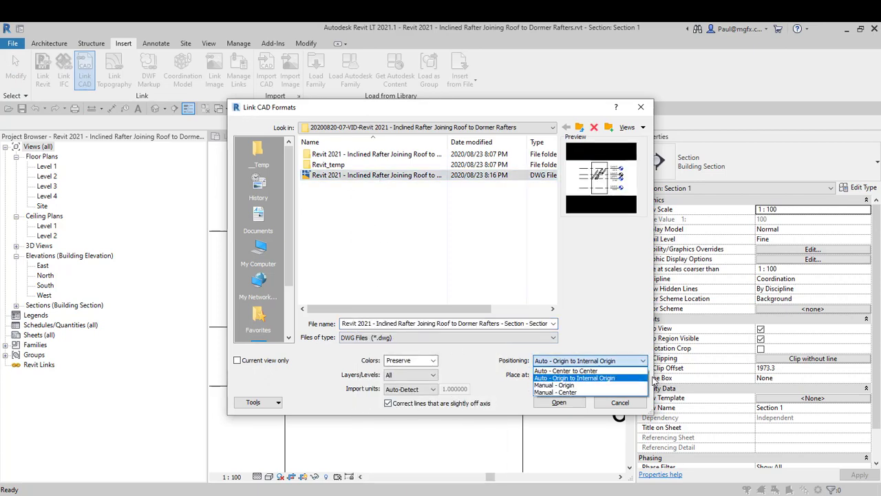
{"action": "left_click", "coordinate": [556, 391]}
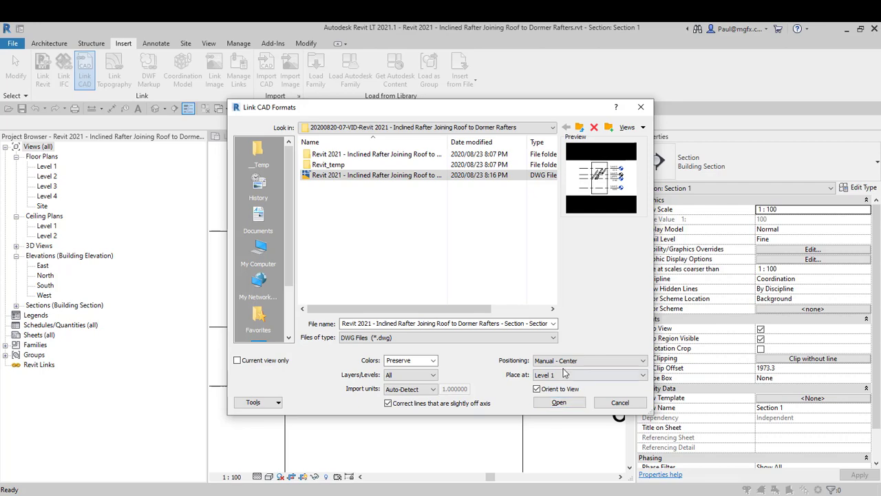
{"action": "left_click", "coordinate": [557, 403]}
{"action": "scroll", "coordinate": [404, 361], "scroll_direction": "down", "scroll_amount": 8}
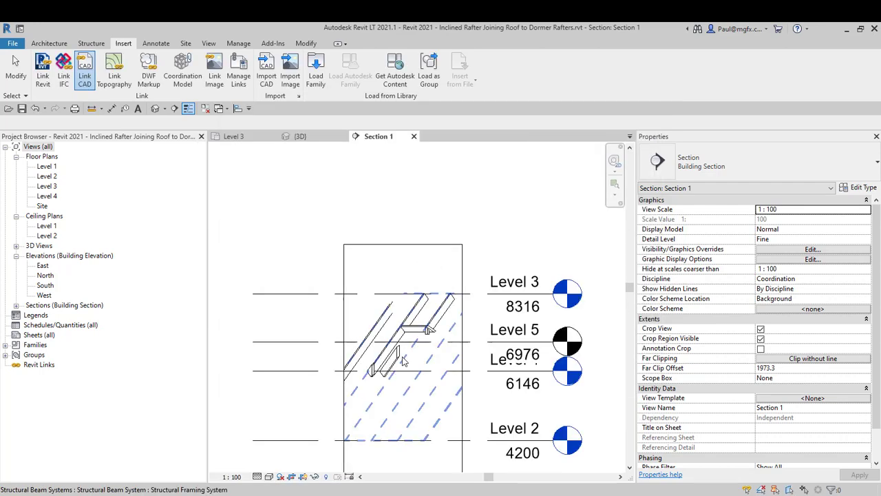
{"action": "scroll", "coordinate": [368, 348], "scroll_direction": "up", "scroll_amount": 2}
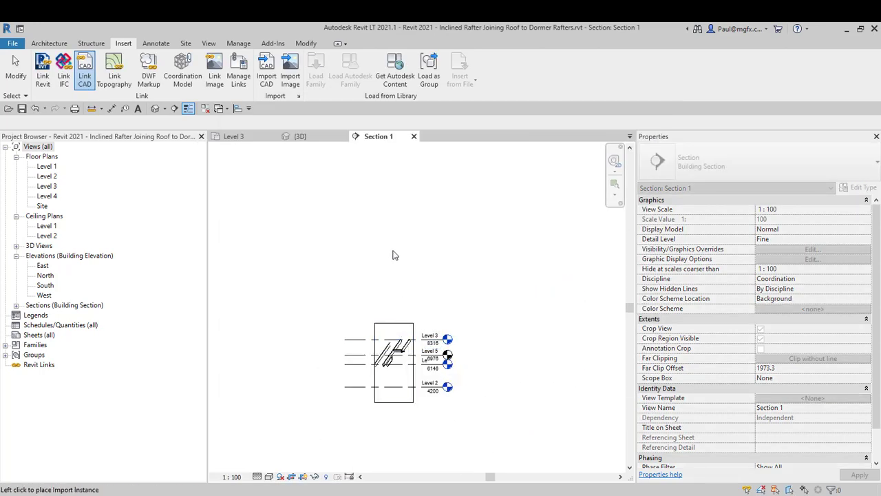
Link the exported Section 1 DWG for the current view only with Manual - Center positioning, placing it slightly below the modelled rafters.
{"action": "left_click", "coordinate": [84, 72]}
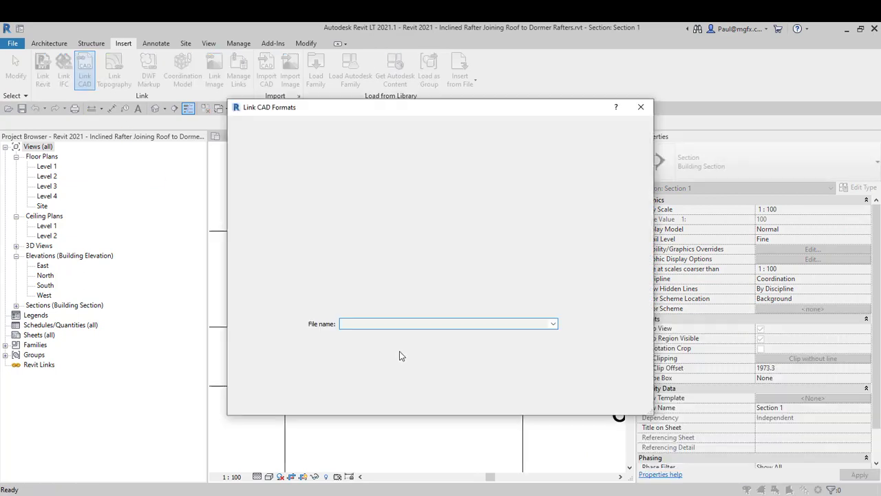
{"action": "left_click", "coordinate": [357, 175]}
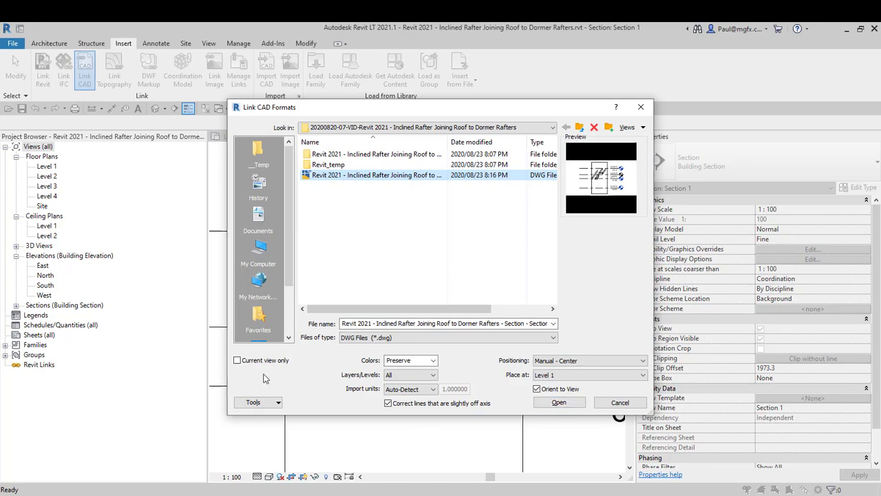
{"action": "left_click", "coordinate": [565, 403]}
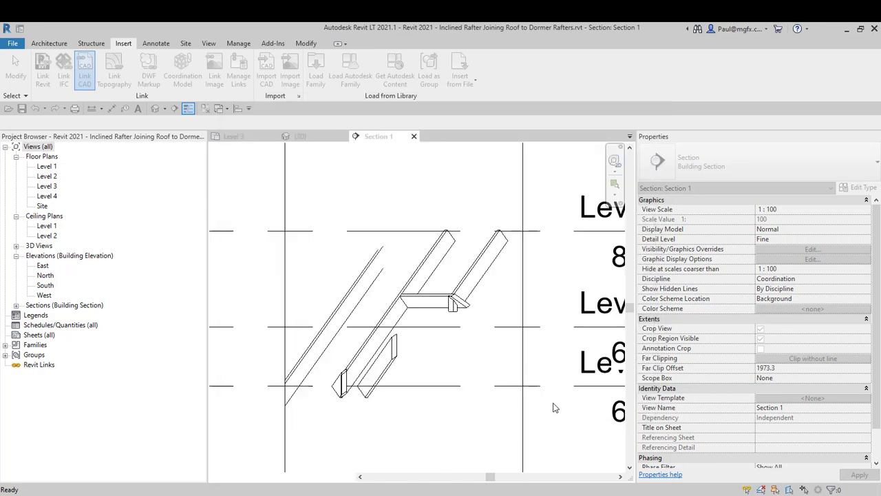
{"action": "scroll", "coordinate": [415, 388], "scroll_direction": "down", "scroll_amount": 3}
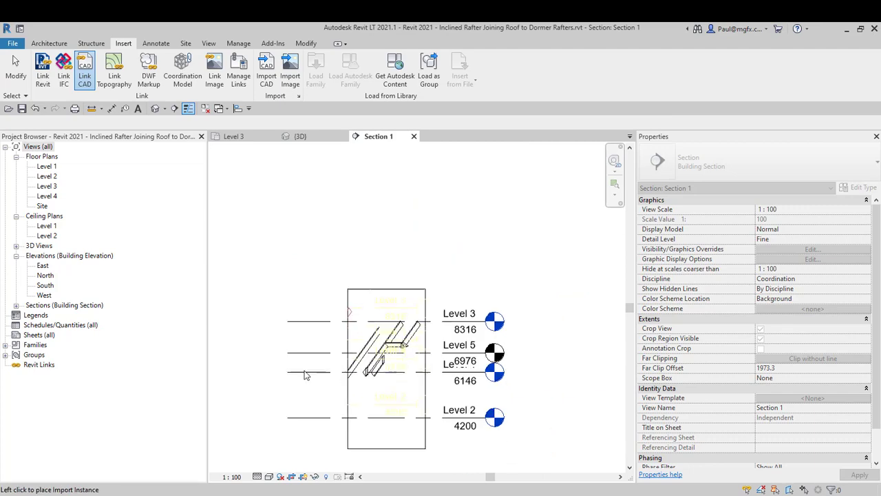
{"action": "scroll", "coordinate": [376, 377], "scroll_direction": "up", "scroll_amount": 3}
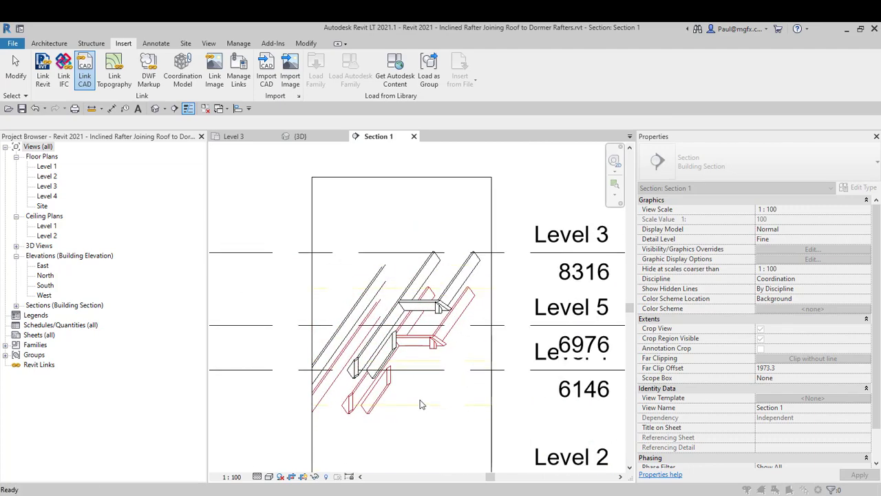
{"action": "key", "text": "Escape"}
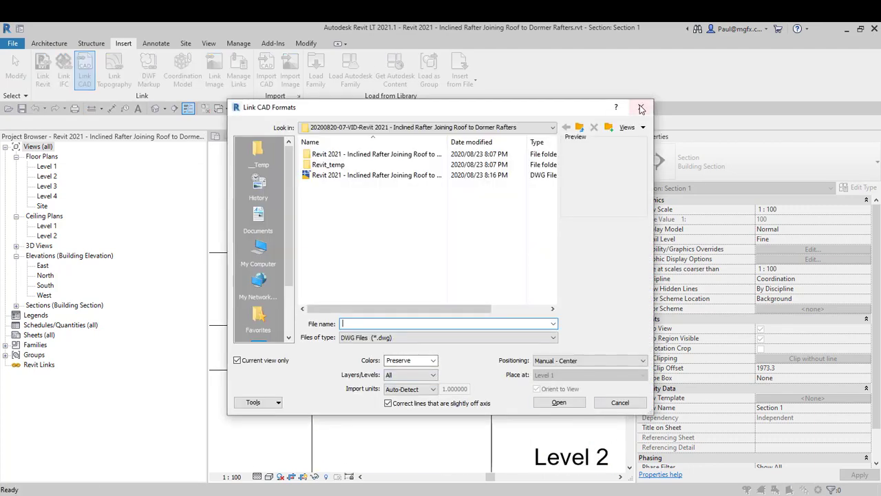
{"action": "left_click", "coordinate": [640, 108]}
Move the linked Section 1 DWG from its dormer rafter's foot corner to the matching corner of the modelled rafter.
{"action": "scroll", "coordinate": [394, 375], "scroll_direction": "up", "scroll_amount": 3}
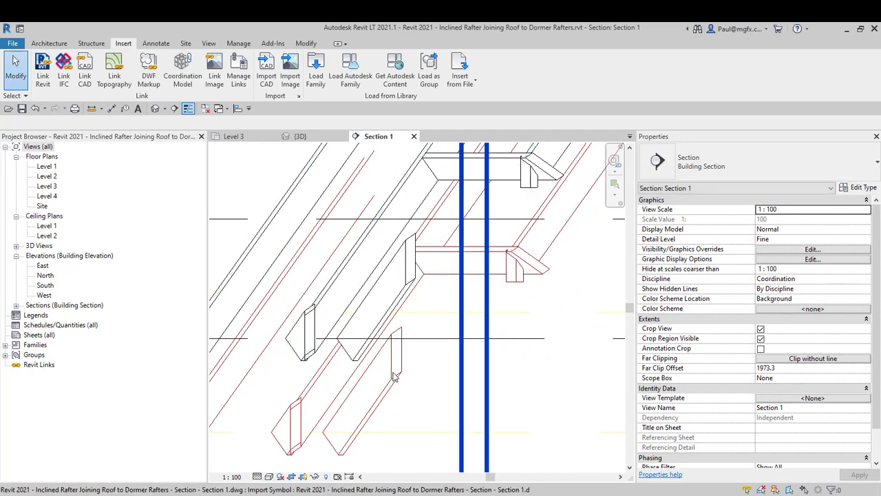
{"action": "scroll", "coordinate": [398, 373], "scroll_direction": "down", "scroll_amount": 3}
{"action": "scroll", "coordinate": [474, 275], "scroll_direction": "up", "scroll_amount": 6}
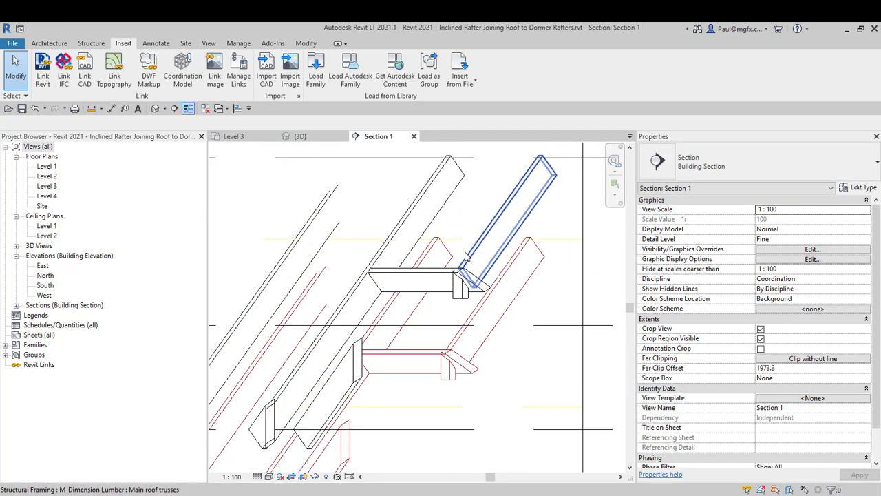
{"action": "scroll", "coordinate": [467, 296], "scroll_direction": "up", "scroll_amount": 2}
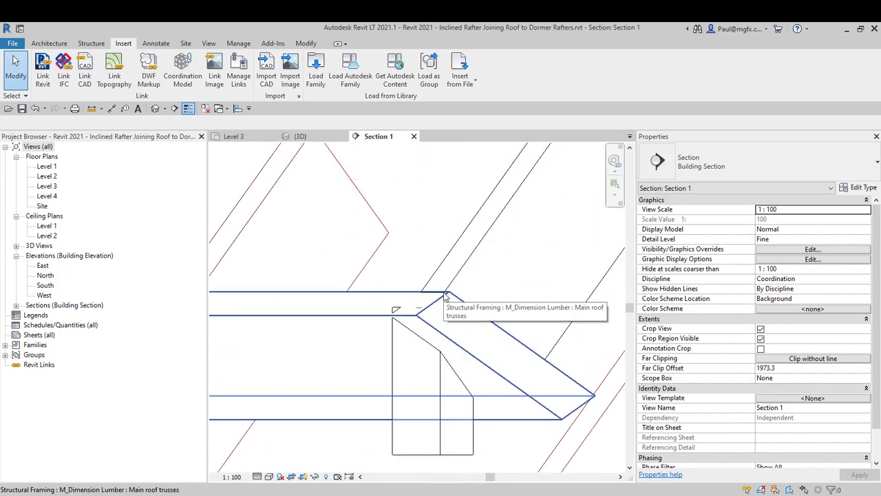
{"action": "scroll", "coordinate": [444, 295], "scroll_direction": "up", "scroll_amount": 4}
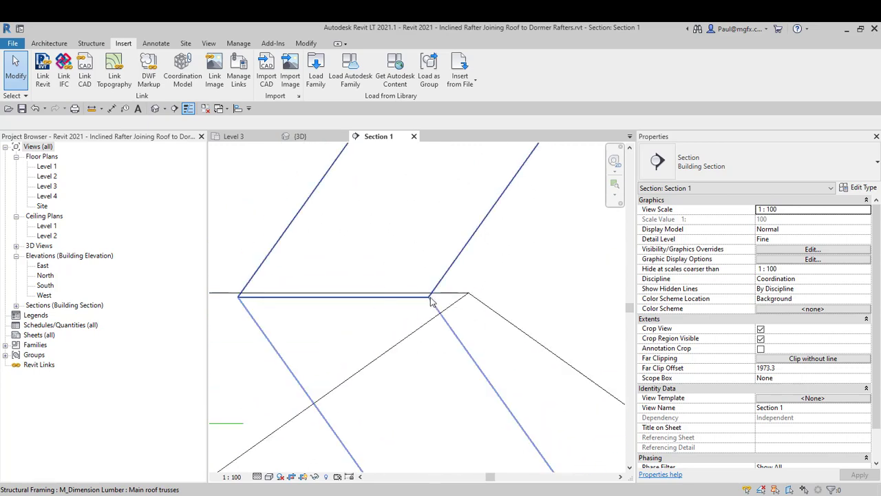
{"action": "scroll", "coordinate": [431, 273], "scroll_direction": "down", "scroll_amount": 8}
{"action": "scroll", "coordinate": [403, 349], "scroll_direction": "up", "scroll_amount": 7}
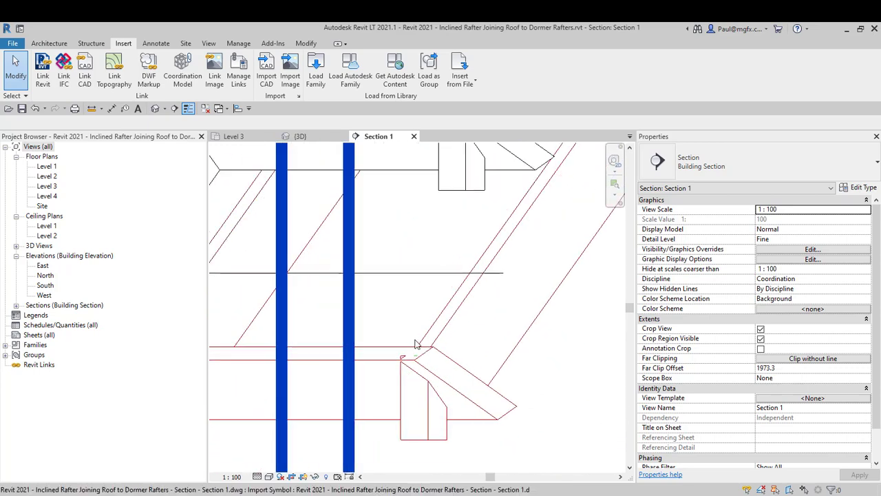
{"action": "left_click", "coordinate": [454, 364]}
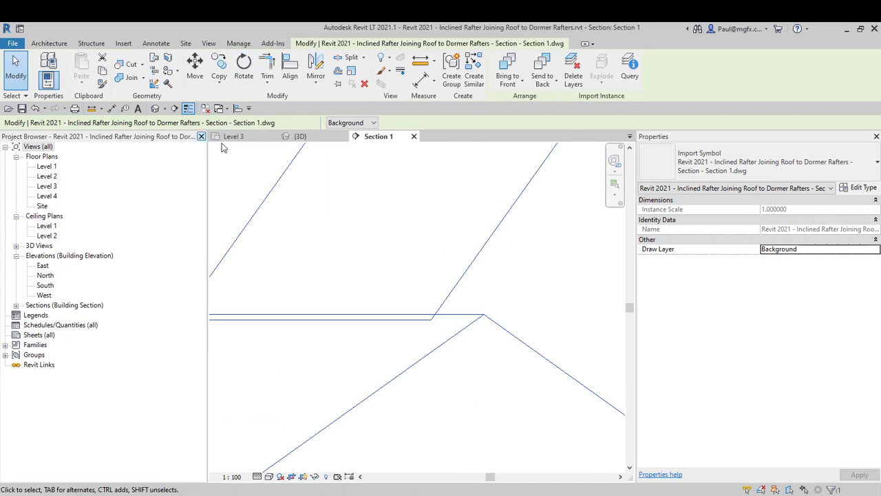
{"action": "left_click", "coordinate": [195, 66]}
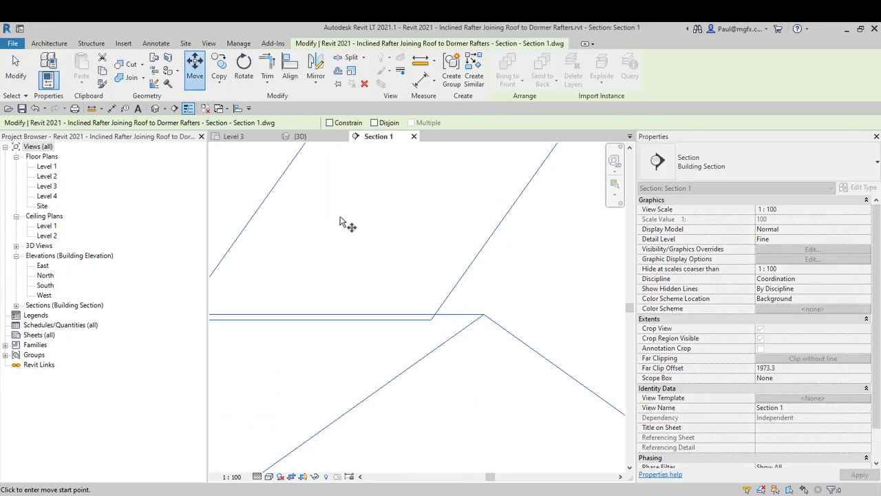
{"action": "left_click", "coordinate": [431, 319]}
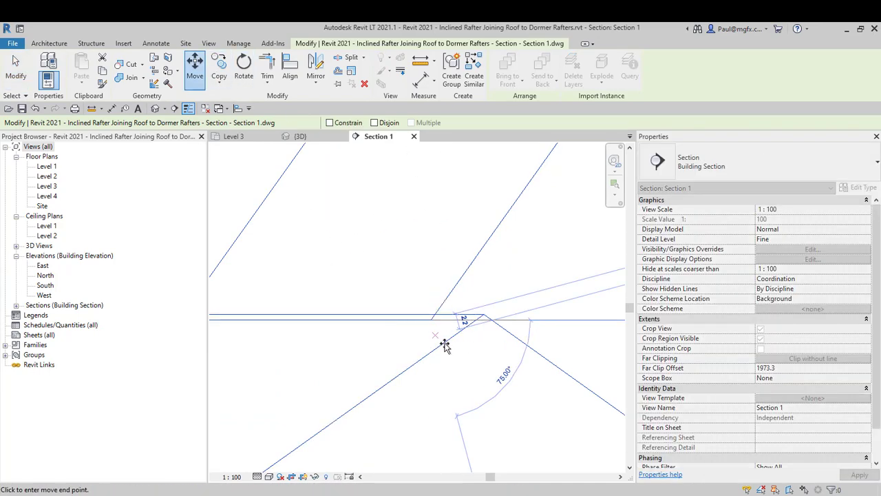
{"action": "scroll", "coordinate": [430, 370], "scroll_direction": "down", "scroll_amount": 6}
{"action": "scroll", "coordinate": [446, 303], "scroll_direction": "up", "scroll_amount": 6}
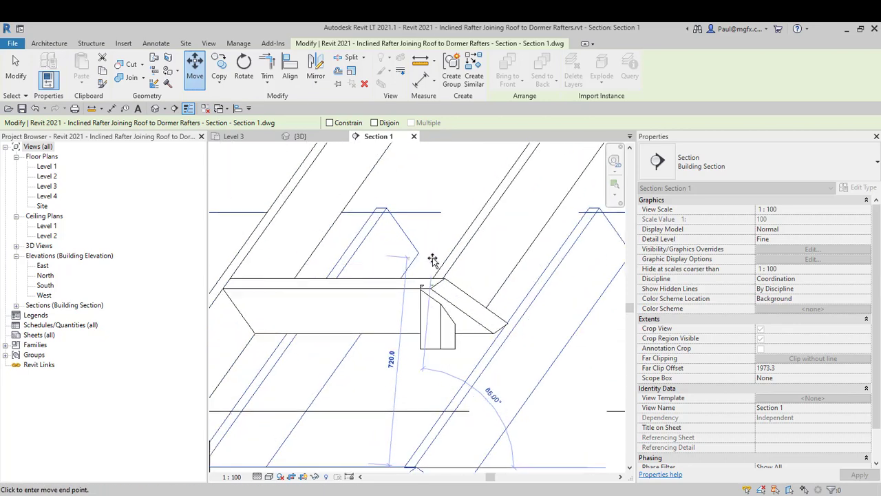
{"action": "scroll", "coordinate": [453, 311], "scroll_direction": "up", "scroll_amount": 2}
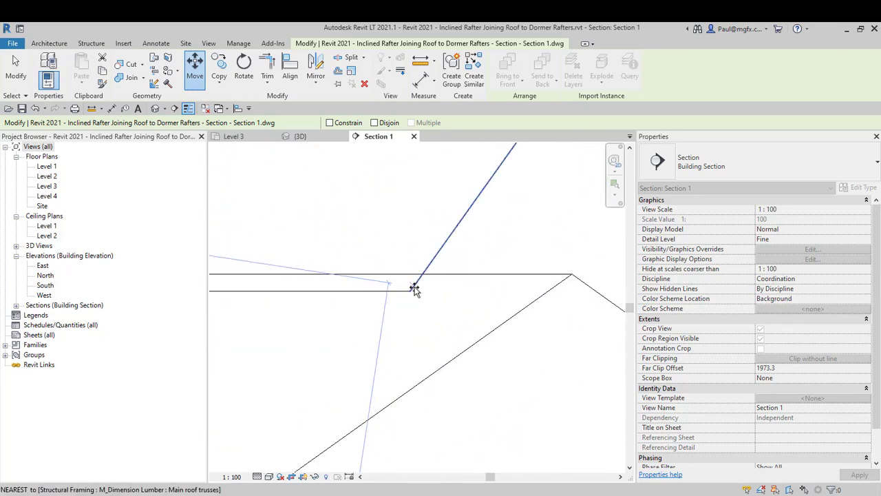
{"action": "left_click", "coordinate": [411, 291]}
{"action": "scroll", "coordinate": [456, 313], "scroll_direction": "down", "scroll_amount": 8}
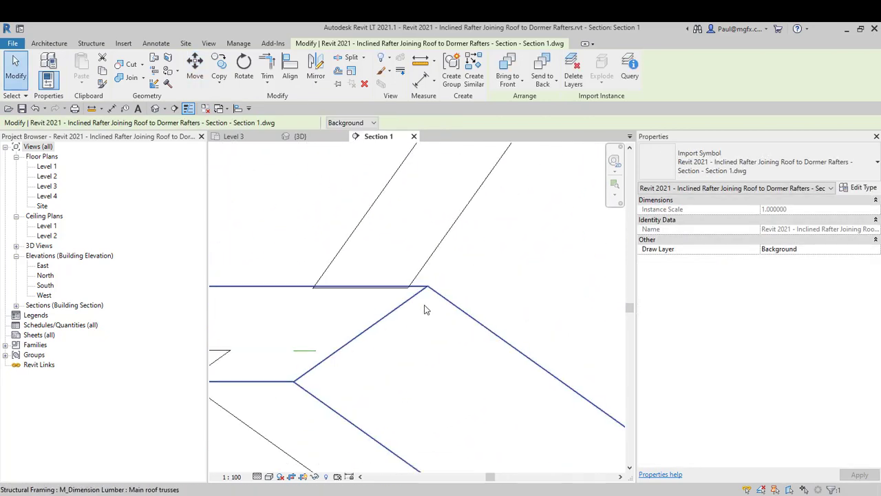
{"action": "scroll", "coordinate": [423, 306], "scroll_direction": "down", "scroll_amount": 4}
{"action": "middle_click_drag", "start_coordinate": [383, 327], "coordinate": [414, 308]}
{"action": "scroll", "coordinate": [435, 294], "scroll_direction": "down", "scroll_amount": 3}
{"action": "scroll", "coordinate": [404, 325], "scroll_direction": "up", "scroll_amount": 4}
{"action": "scroll", "coordinate": [414, 309], "scroll_direction": "up", "scroll_amount": 5}
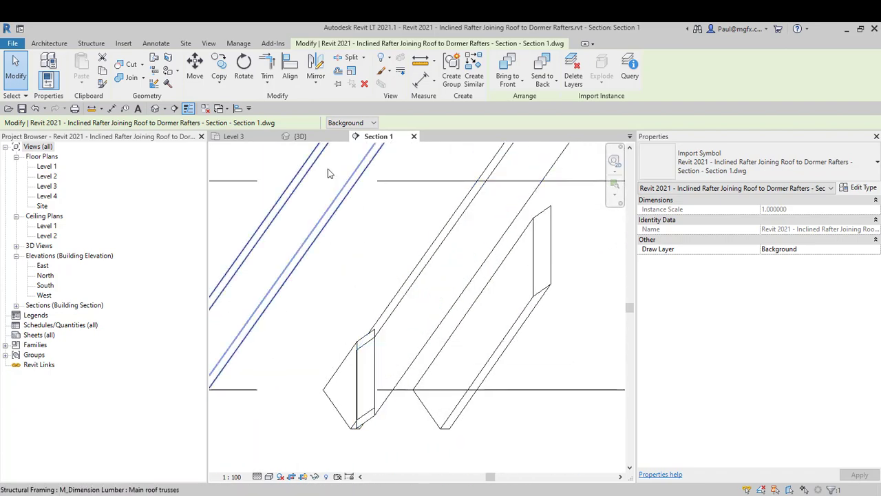
{"action": "left_click", "coordinate": [124, 43]}
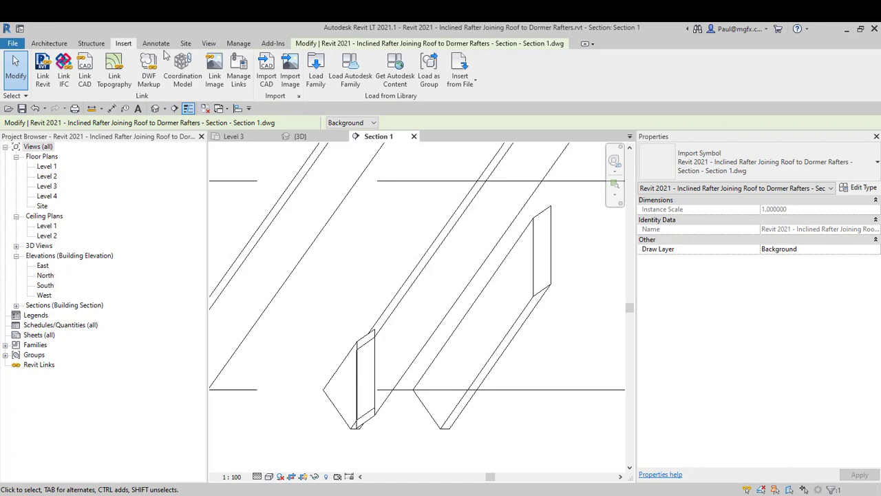
{"action": "left_click", "coordinate": [156, 44]}
{"action": "left_click", "coordinate": [281, 69]}
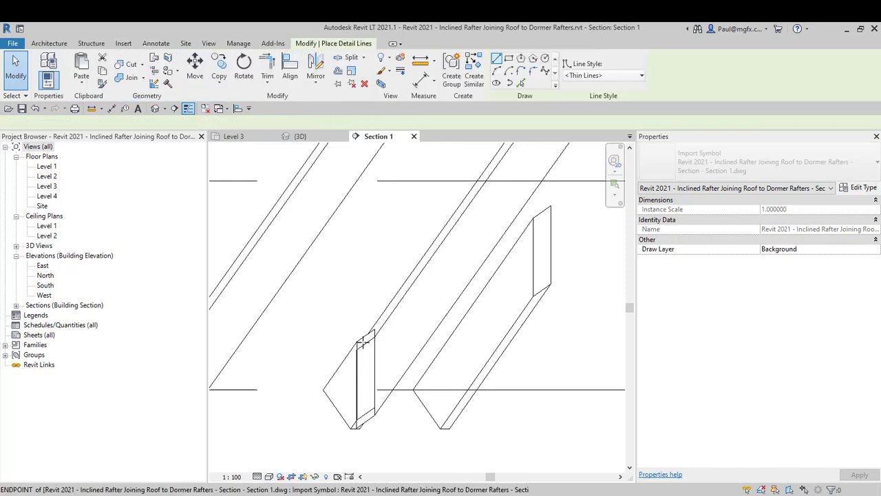
{"action": "scroll", "coordinate": [390, 306], "scroll_direction": "up", "scroll_amount": 3}
{"action": "left_click", "coordinate": [384, 303]}
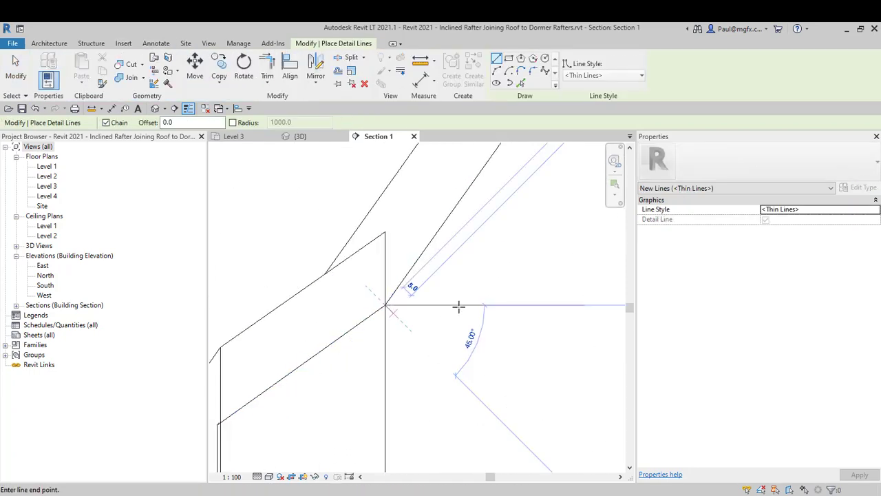
{"action": "scroll", "coordinate": [324, 350], "scroll_direction": "up", "scroll_amount": 4}
{"action": "scroll", "coordinate": [344, 356], "scroll_direction": "down", "scroll_amount": 3}
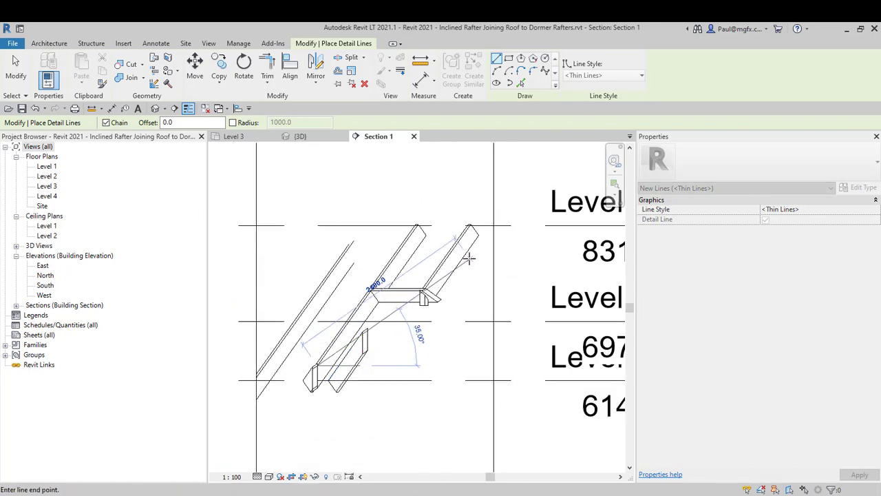
{"action": "scroll", "coordinate": [422, 291], "scroll_direction": "up", "scroll_amount": 7}
{"action": "left_click", "coordinate": [401, 303]}
{"action": "scroll", "coordinate": [401, 303], "scroll_direction": "up", "scroll_amount": 4}
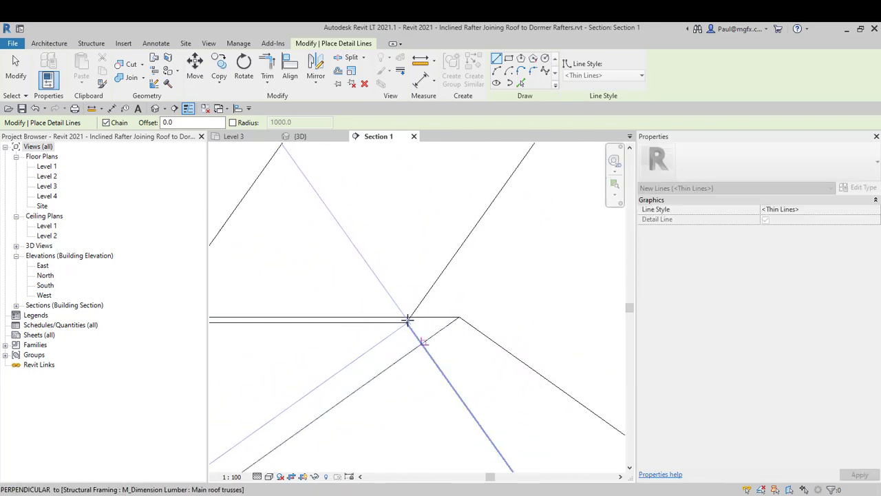
{"action": "key", "text": "Escape"}
{"action": "key", "text": "Escape"}
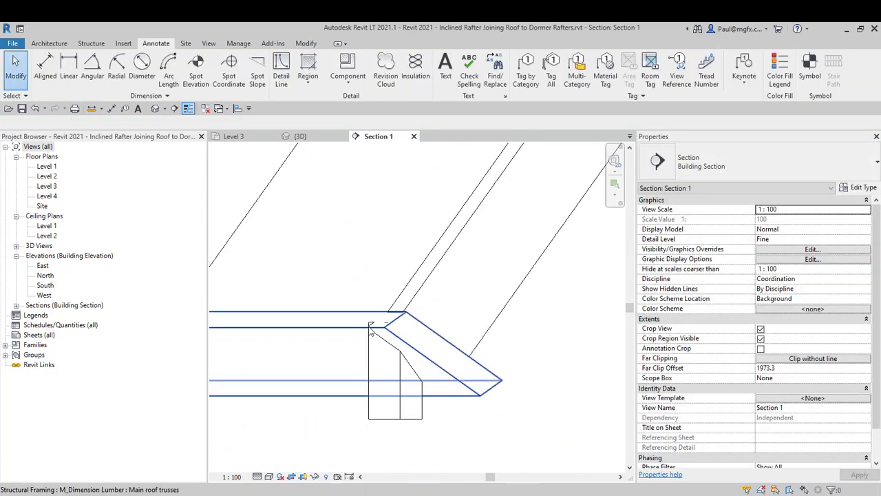
Start a similar structural framing member from the short lower rafter, with Reference Plane : inclined Rafter as its work plane.
{"action": "scroll", "coordinate": [413, 344], "scroll_direction": "down", "scroll_amount": 4}
{"action": "scroll", "coordinate": [426, 324], "scroll_direction": "up", "scroll_amount": 3}
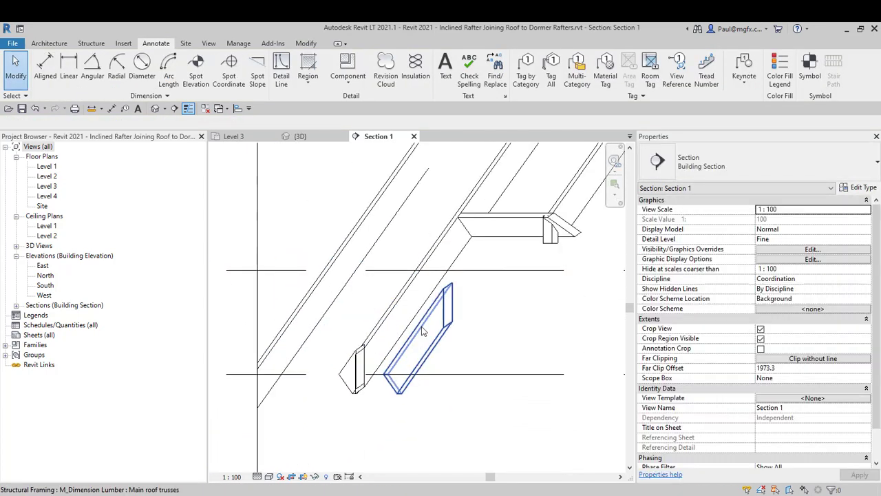
{"action": "scroll", "coordinate": [423, 331], "scroll_direction": "up", "scroll_amount": 2}
{"action": "right_click", "coordinate": [429, 325]}
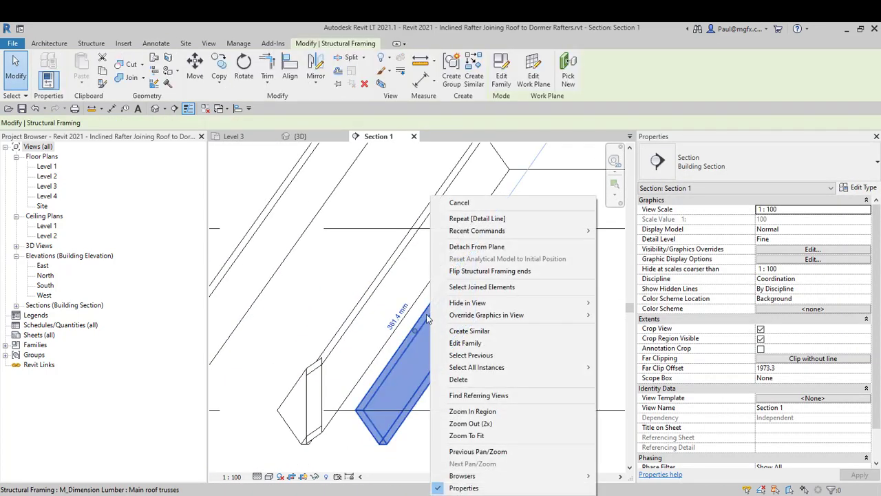
{"action": "left_click", "coordinate": [472, 335]}
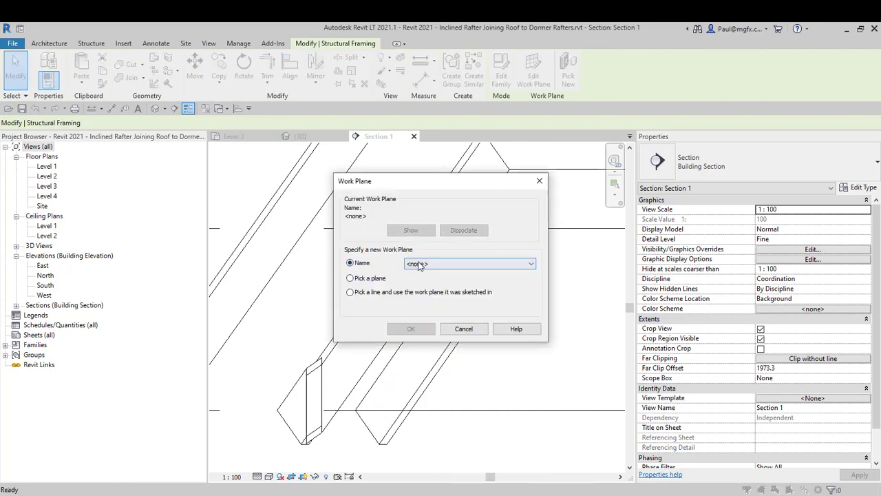
{"action": "left_click", "coordinate": [419, 265]}
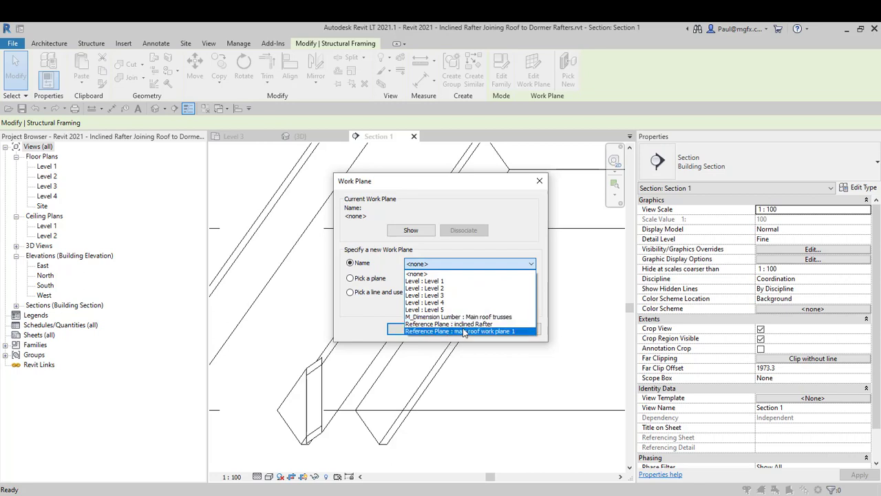
{"action": "left_click", "coordinate": [465, 324]}
{"action": "left_click", "coordinate": [409, 329]}
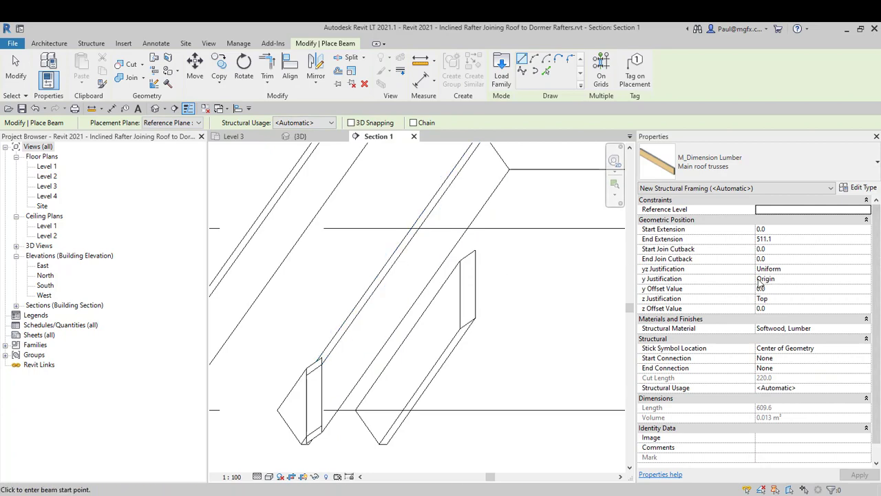
Place the inclined rafter from the DWG endpoint on the lower rafter's vertical edge up to the foot corner of the upper dormer rafter.
{"action": "scroll", "coordinate": [367, 342], "scroll_direction": "down", "scroll_amount": 2}
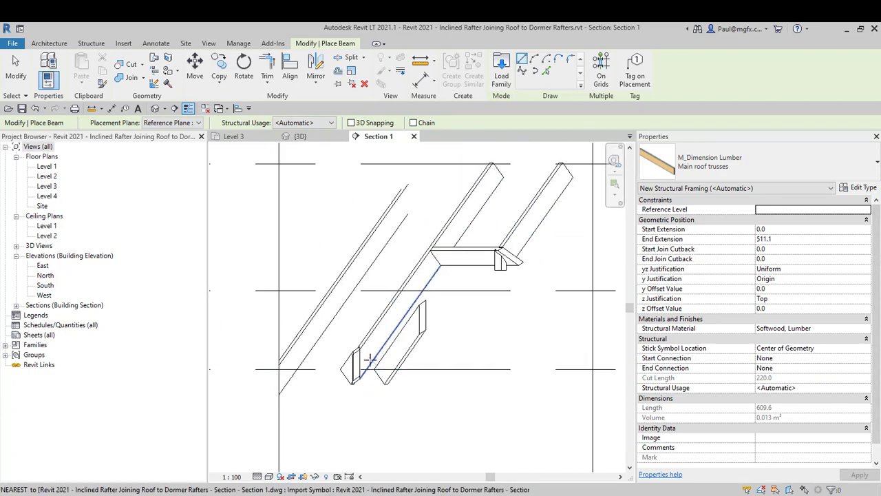
{"action": "scroll", "coordinate": [354, 338], "scroll_direction": "up", "scroll_amount": 5}
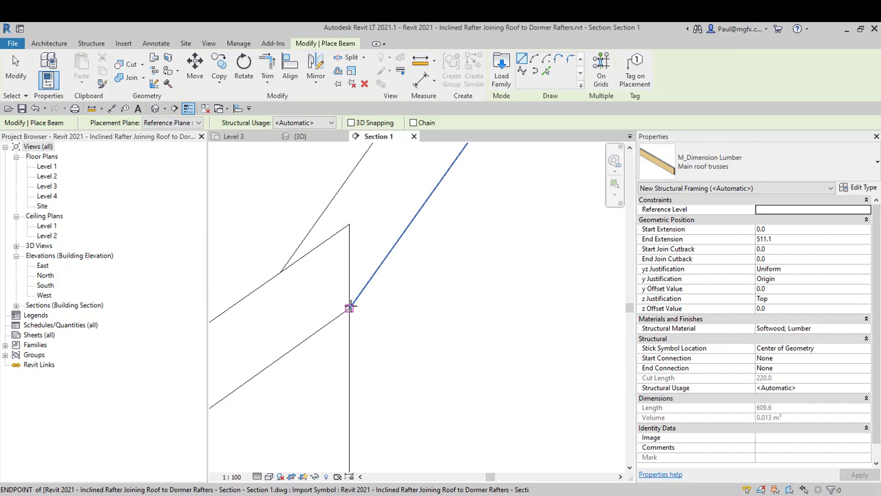
{"action": "left_click", "coordinate": [350, 307]}
{"action": "scroll", "coordinate": [352, 317], "scroll_direction": "down", "scroll_amount": 4}
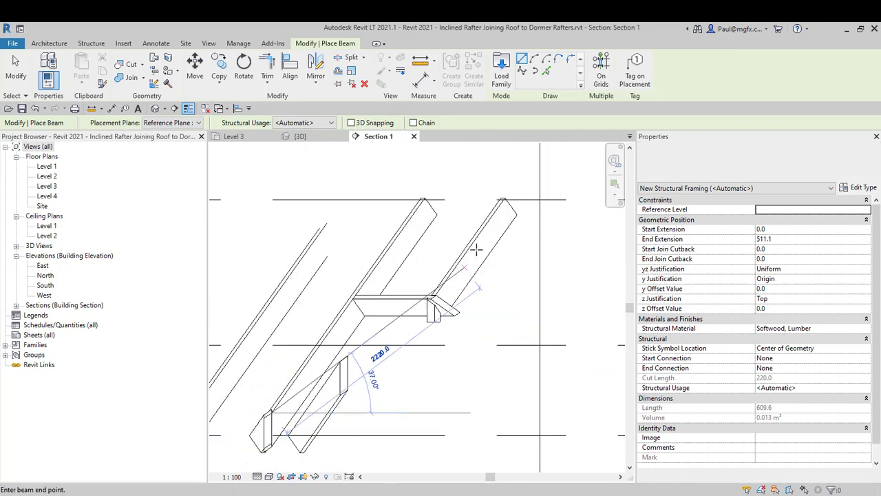
{"action": "scroll", "coordinate": [409, 292], "scroll_direction": "up", "scroll_amount": 6}
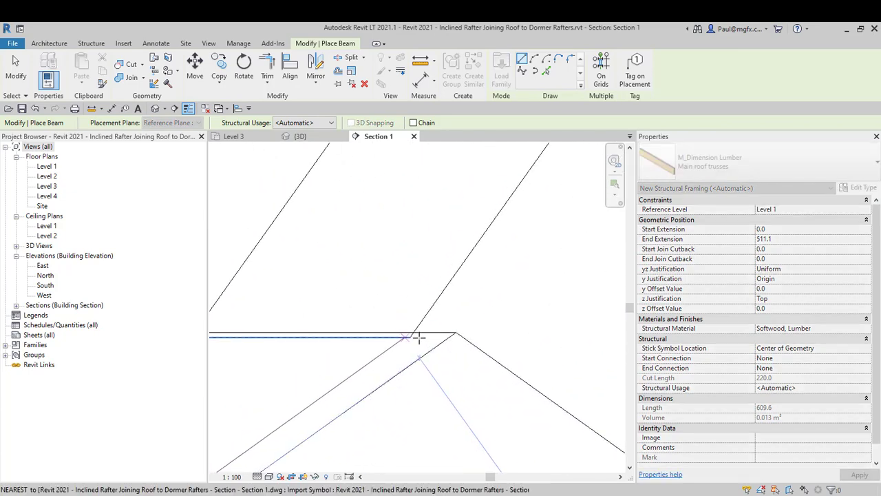
{"action": "left_click", "coordinate": [368, 289]}
{"action": "scroll", "coordinate": [413, 330], "scroll_direction": "down", "scroll_amount": 5}
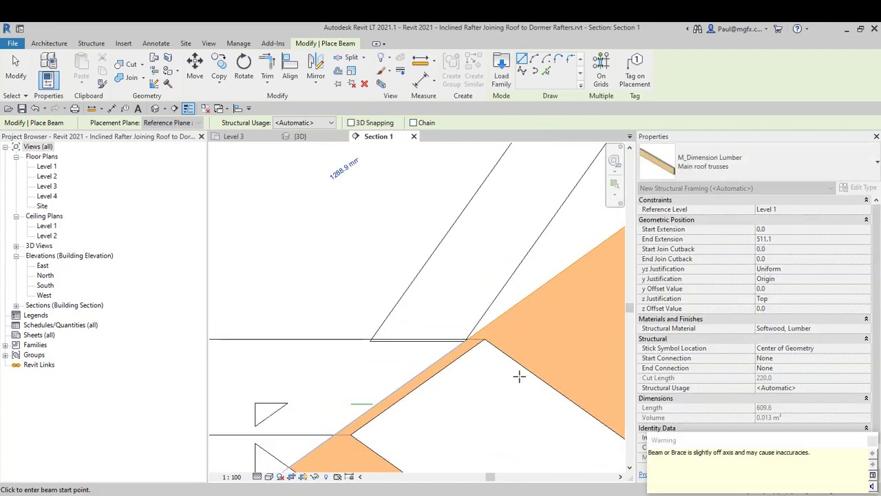
{"action": "scroll", "coordinate": [463, 375], "scroll_direction": "down", "scroll_amount": 2}
{"action": "scroll", "coordinate": [461, 385], "scroll_direction": "up", "scroll_amount": 2}
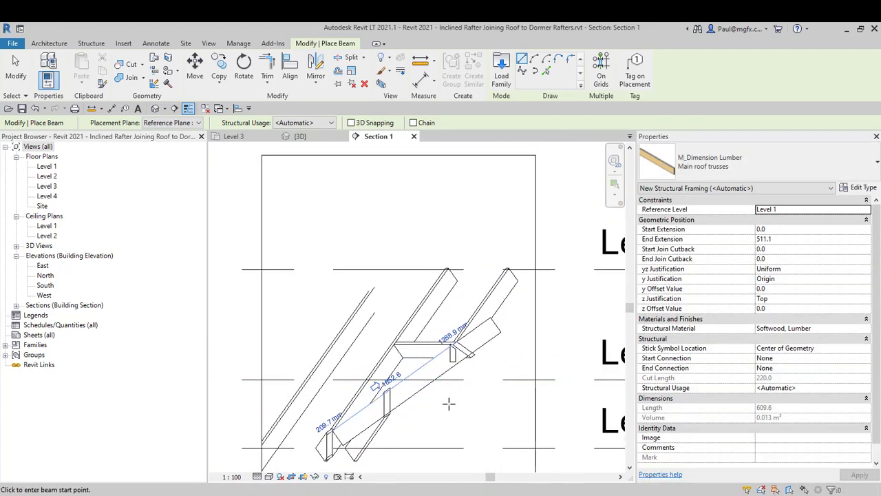
{"action": "key", "text": "Escape"}
{"action": "key", "text": "Escape"}
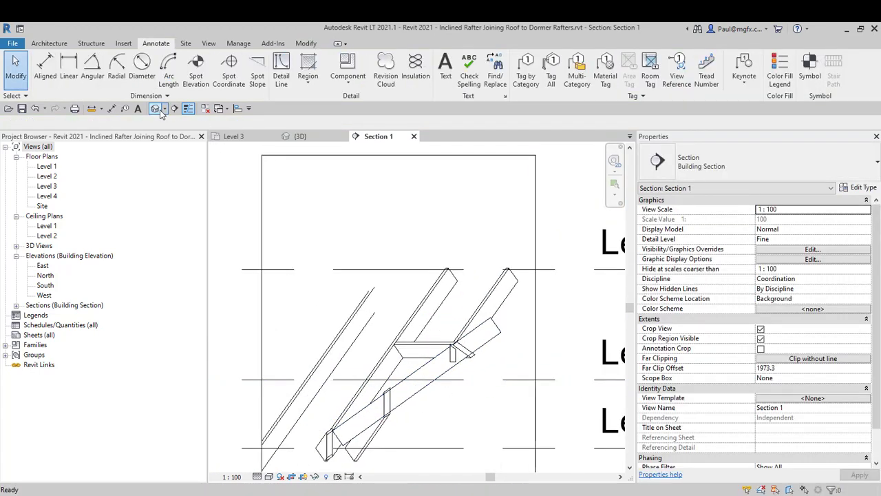
Examine in the Level 3 plan how both ends of the new inclined rafter meet the main roof and dormer framing.
{"action": "left_click", "coordinate": [234, 136]}
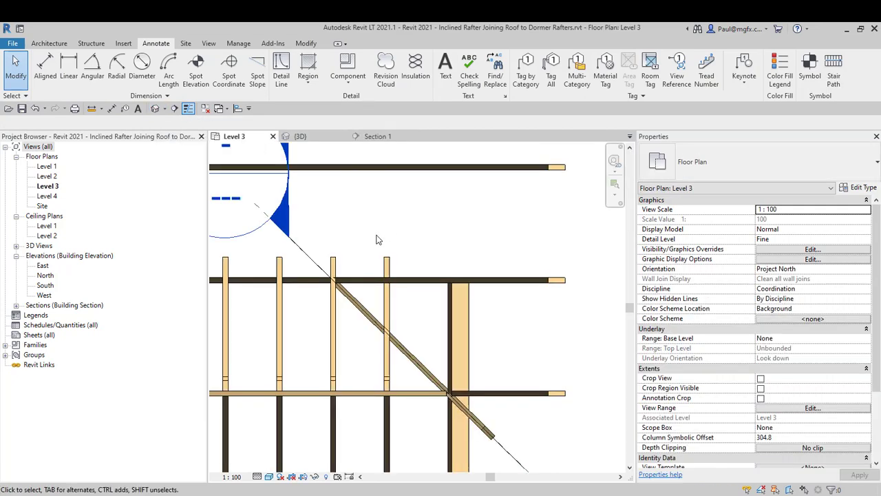
{"action": "scroll", "coordinate": [330, 243], "scroll_direction": "up", "scroll_amount": 5}
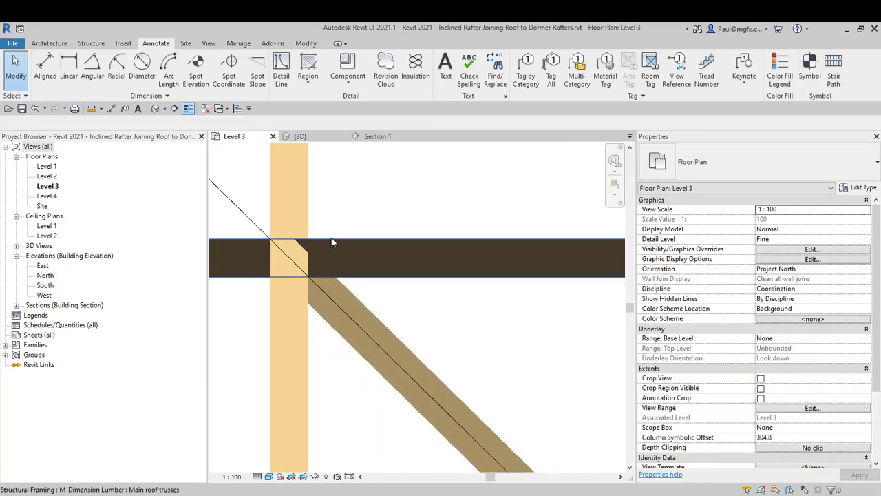
{"action": "scroll", "coordinate": [272, 242], "scroll_direction": "down", "scroll_amount": 1}
{"action": "scroll", "coordinate": [274, 240], "scroll_direction": "down", "scroll_amount": 4}
{"action": "scroll", "coordinate": [379, 342], "scroll_direction": "up", "scroll_amount": 4}
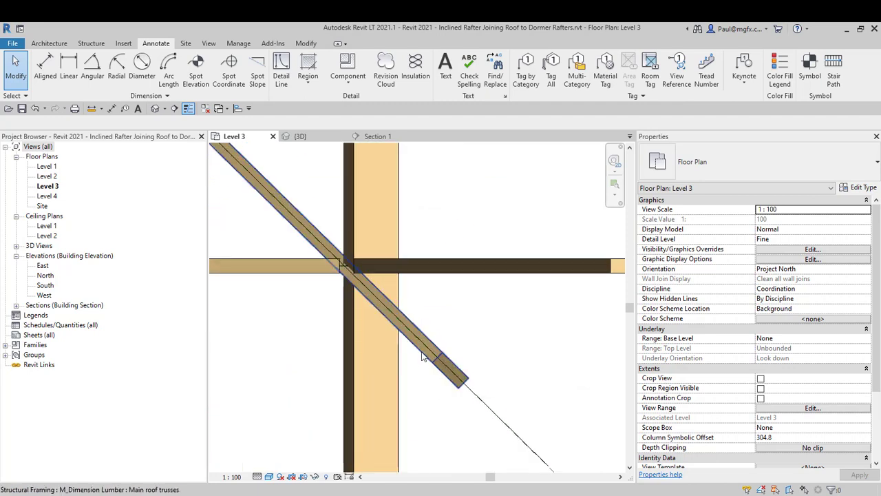
{"action": "scroll", "coordinate": [360, 315], "scroll_direction": "down", "scroll_amount": 2}
{"action": "scroll", "coordinate": [393, 295], "scroll_direction": "up", "scroll_amount": 3}
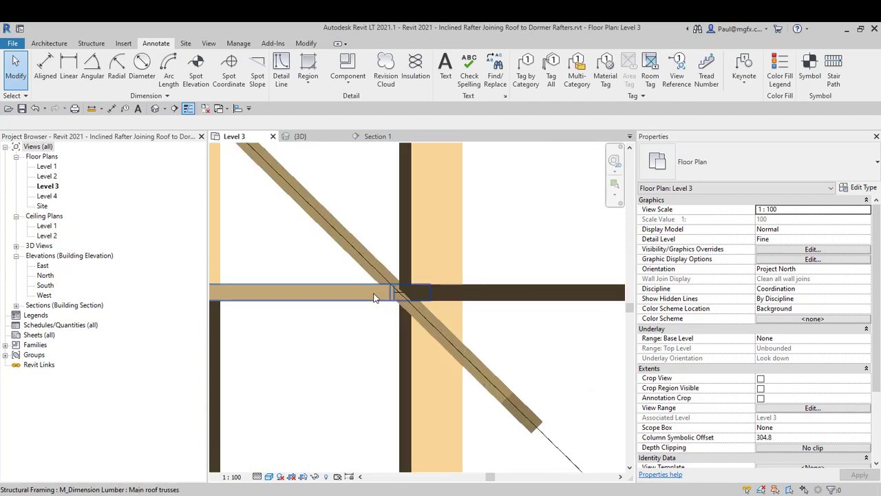
{"action": "scroll", "coordinate": [386, 293], "scroll_direction": "down", "scroll_amount": 3}
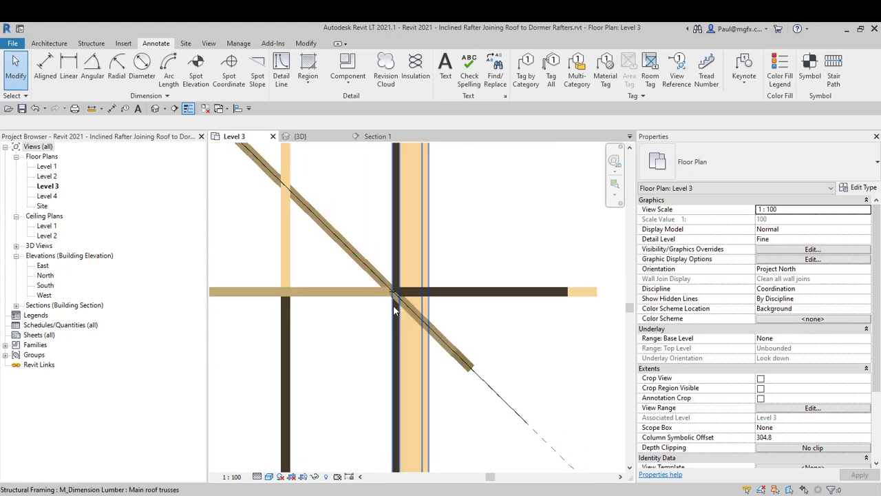
Draw a reference plane in the Level 3 plan along the upper edge of the horizontal truss at the inclined rafter's lower end.
{"action": "scroll", "coordinate": [358, 298], "scroll_direction": "up", "scroll_amount": 2}
{"action": "scroll", "coordinate": [428, 291], "scroll_direction": "up", "scroll_amount": 2}
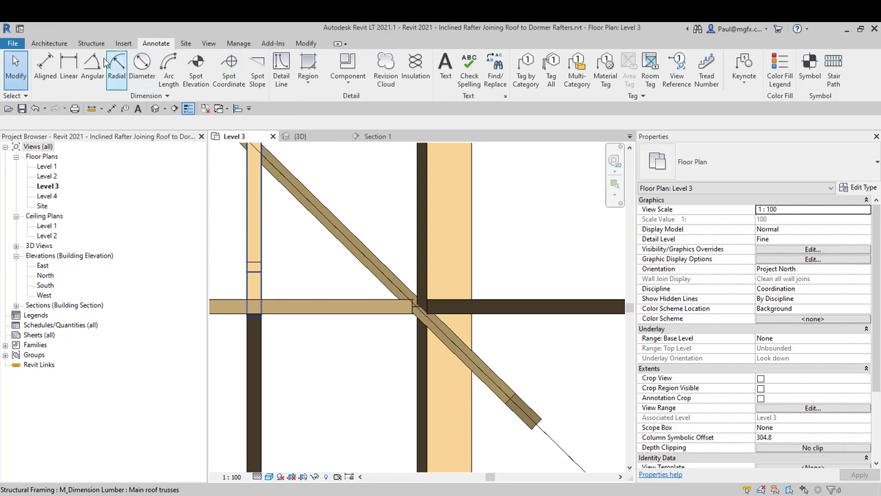
{"action": "left_click", "coordinate": [71, 44]}
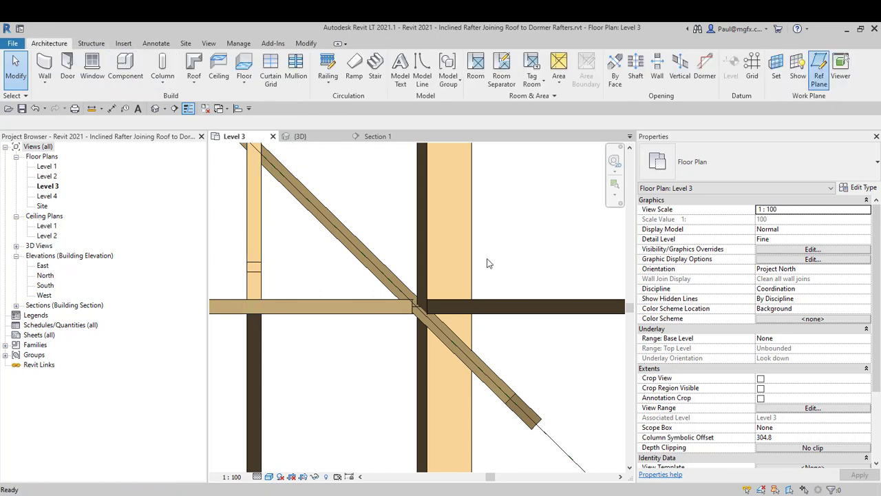
{"action": "key", "text": "r"}
{"action": "key", "text": "p"}
{"action": "scroll", "coordinate": [255, 310], "scroll_direction": "down", "scroll_amount": 2}
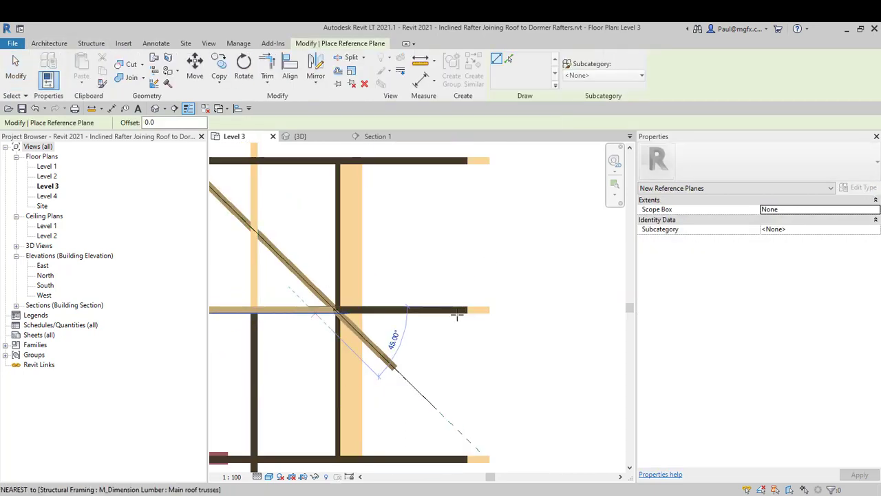
{"action": "left_click", "coordinate": [554, 307]}
{"action": "scroll", "coordinate": [506, 316], "scroll_direction": "up", "scroll_amount": 1}
{"action": "key", "text": "Escape"}
{"action": "key", "text": "Escape"}
{"action": "scroll", "coordinate": [403, 368], "scroll_direction": "down", "scroll_amount": 1}
{"action": "middle_click_drag", "start_coordinate": [331, 355], "coordinate": [398, 382]}
{"action": "scroll", "coordinate": [399, 382], "scroll_direction": "up", "scroll_amount": 1}
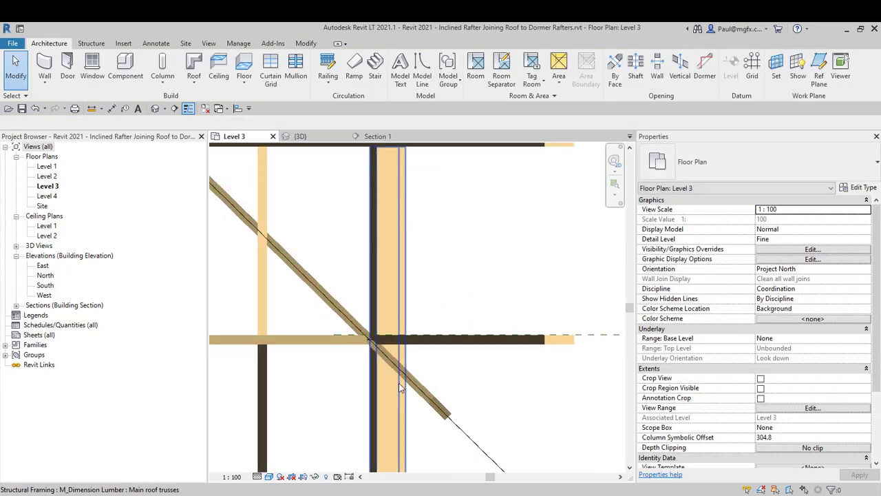
Cut the inclined rafter with the new reference plane, removing the part that projects past the main roof truss.
{"action": "scroll", "coordinate": [435, 405], "scroll_direction": "up", "scroll_amount": 2}
{"action": "left_click", "coordinate": [427, 406]}
{"action": "key", "text": "Escape"}
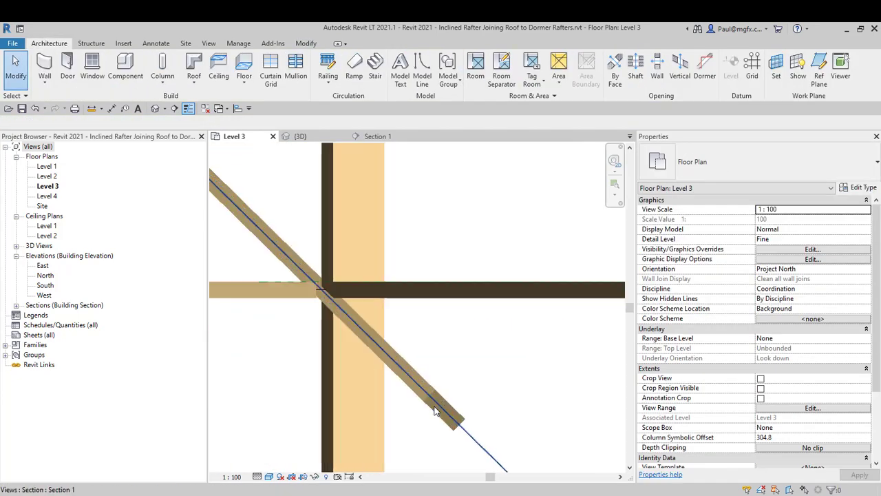
{"action": "scroll", "coordinate": [433, 411], "scroll_direction": "down", "scroll_amount": 2}
{"action": "left_click", "coordinate": [419, 401]}
{"action": "scroll", "coordinate": [482, 385], "scroll_direction": "down", "scroll_amount": 2}
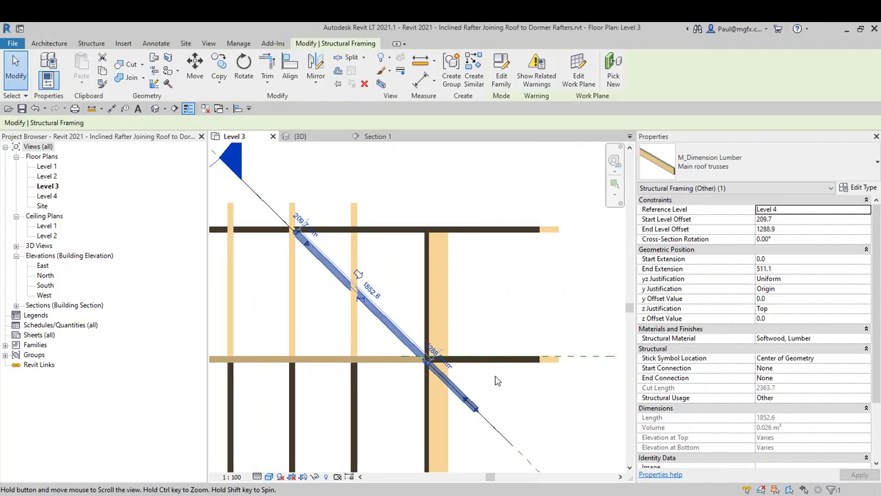
{"action": "scroll", "coordinate": [497, 381], "scroll_direction": "up", "scroll_amount": 2}
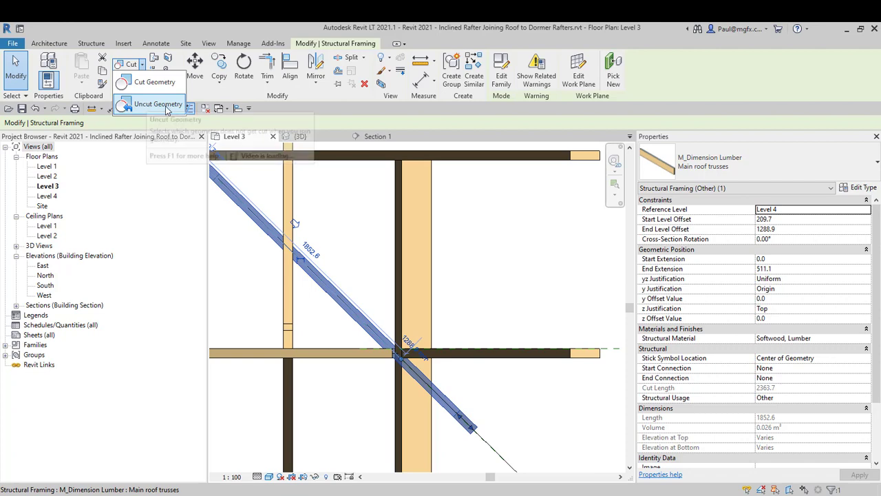
{"action": "left_click", "coordinate": [158, 105]}
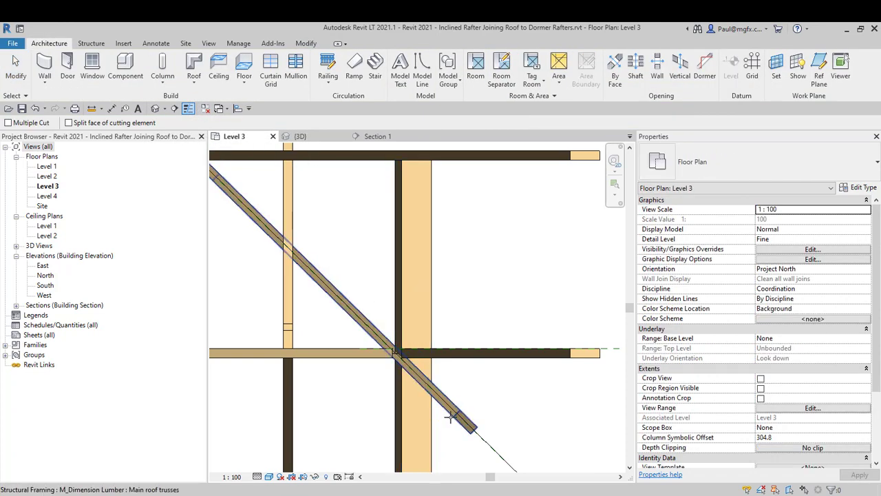
{"action": "left_click", "coordinate": [450, 416]}
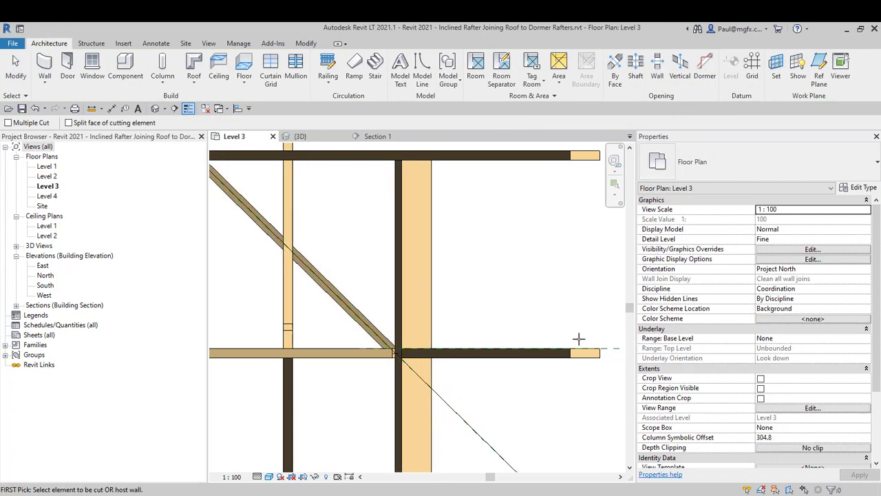
Examine in plan where the inclined rafter's upper end meets the dormer rafter and horizontal truss, and leave the cut command.
{"action": "scroll", "coordinate": [483, 322], "scroll_direction": "down", "scroll_amount": 3}
{"action": "scroll", "coordinate": [394, 263], "scroll_direction": "up", "scroll_amount": 4}
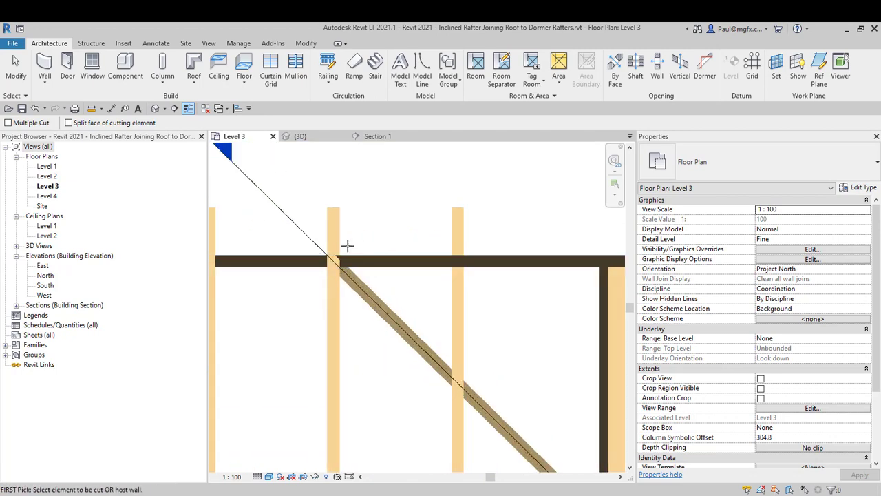
{"action": "scroll", "coordinate": [347, 245], "scroll_direction": "up", "scroll_amount": 3}
{"action": "scroll", "coordinate": [348, 273], "scroll_direction": "down", "scroll_amount": 3}
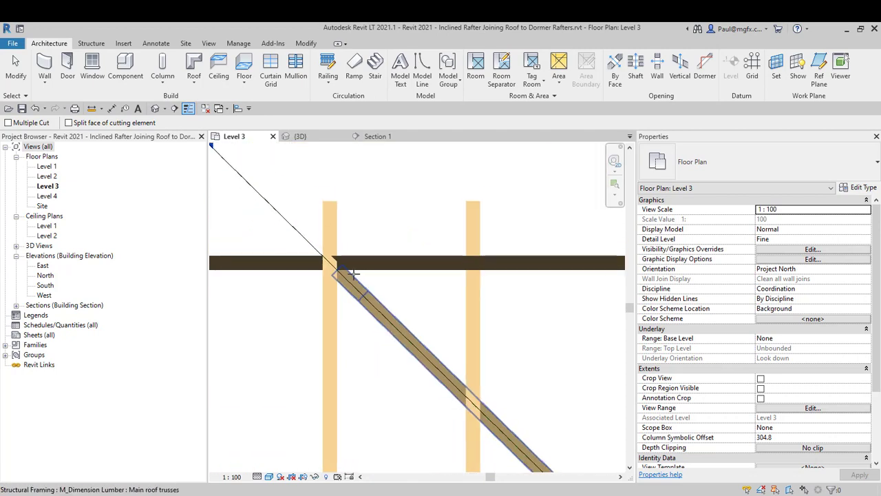
{"action": "scroll", "coordinate": [348, 273], "scroll_direction": "up", "scroll_amount": 1}
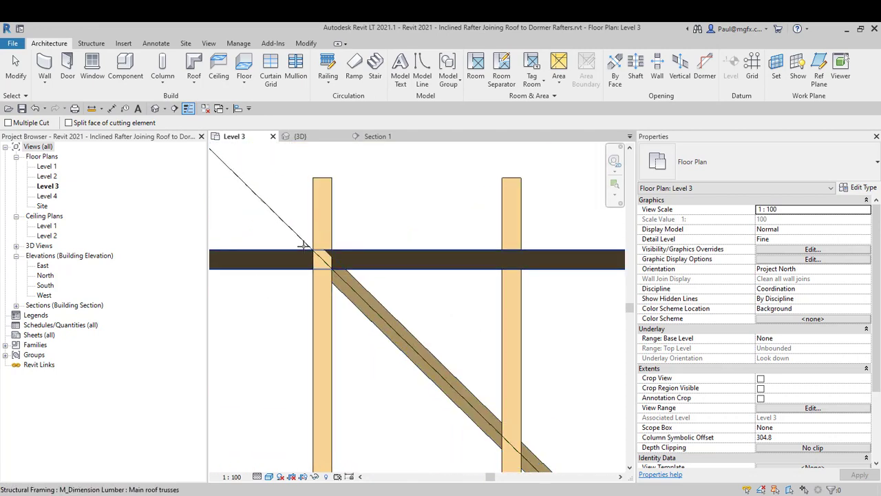
{"action": "scroll", "coordinate": [297, 268], "scroll_direction": "down", "scroll_amount": 4}
{"action": "key", "text": "Escape"}
{"action": "scroll", "coordinate": [396, 324], "scroll_direction": "up", "scroll_amount": 1}
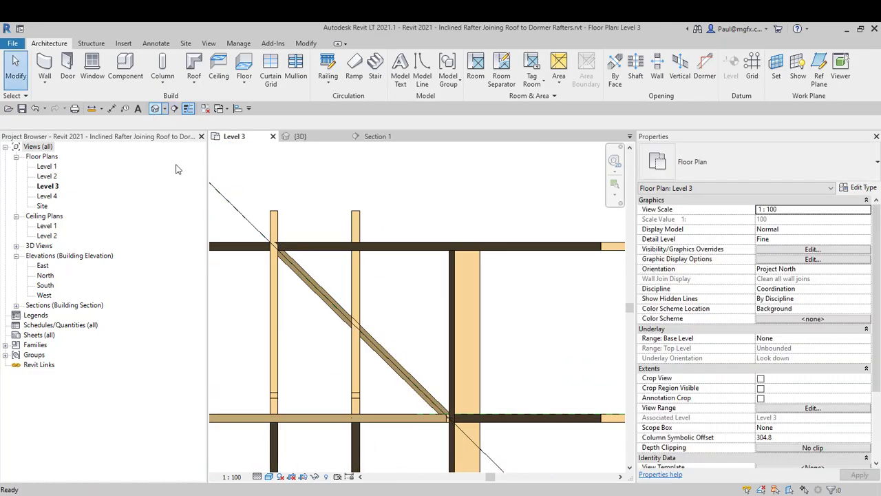
Open the 3D view, orbit around the dormer framing and set its visual style to Shaded.
{"action": "key", "text": "ctrl+Tab"}
{"action": "scroll", "coordinate": [439, 302], "scroll_direction": "up", "scroll_amount": 2}
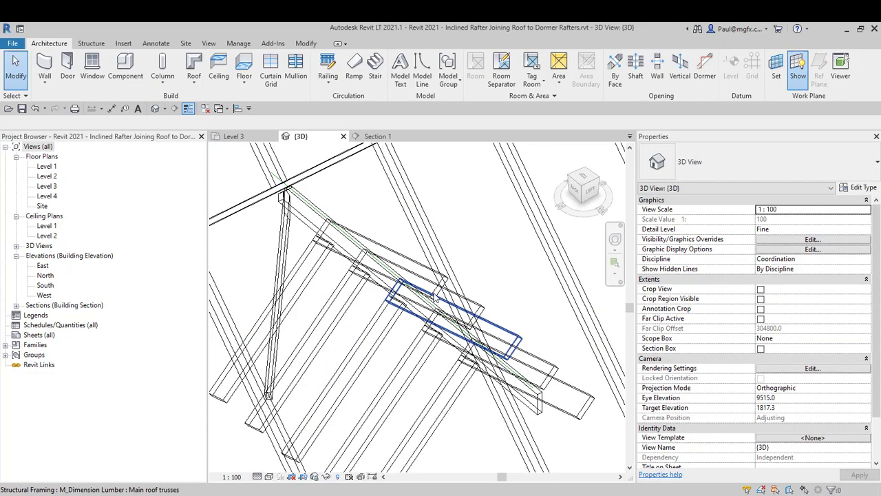
{"action": "middle_click_drag", "start_coordinate": [448, 308], "coordinate": [392, 313], "text": "shift"}
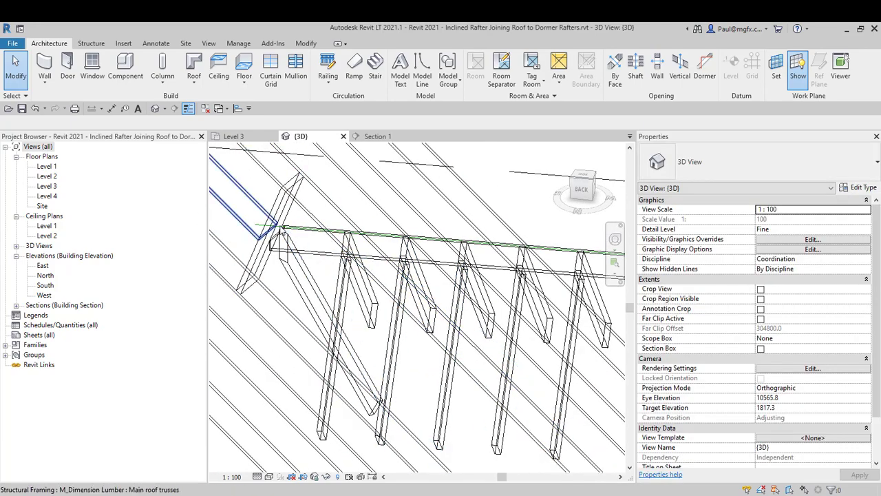
{"action": "middle_click_drag", "start_coordinate": [275, 207], "coordinate": [279, 358], "text": "shift"}
{"action": "left_click", "coordinate": [269, 476]}
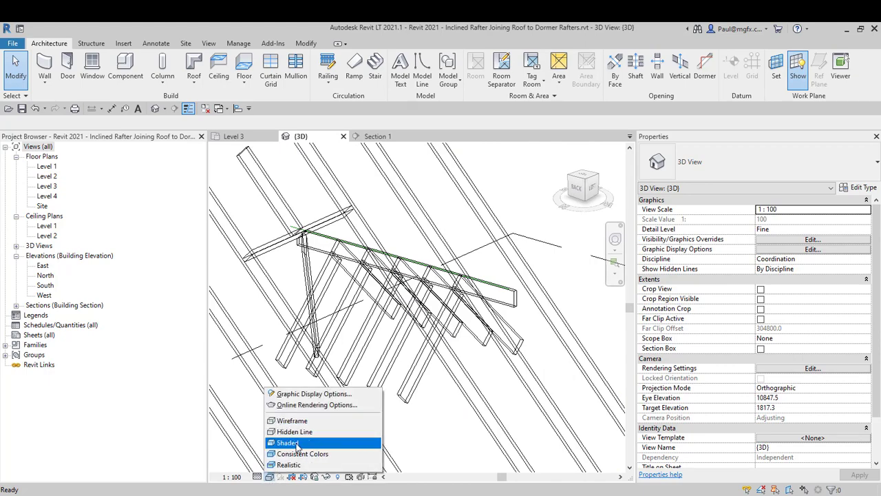
{"action": "left_click", "coordinate": [295, 446]}
Inspect in 3D how the dormer rafters run past the inclined rafter beneath the main roof.
{"action": "mouse_move", "coordinate": [333, 286]}
{"action": "middle_mouse_down", "text": "shift"}
{"action": "mouse_move", "coordinate": [335, 374]}
{"action": "mouse_move", "coordinate": [252, 360]}
{"action": "mouse_move", "coordinate": [315, 397]}
{"action": "mouse_move", "coordinate": [327, 275]}
{"action": "middle_mouse_up", "text": "shift"}
{"action": "left_click", "coordinate": [323, 292]}
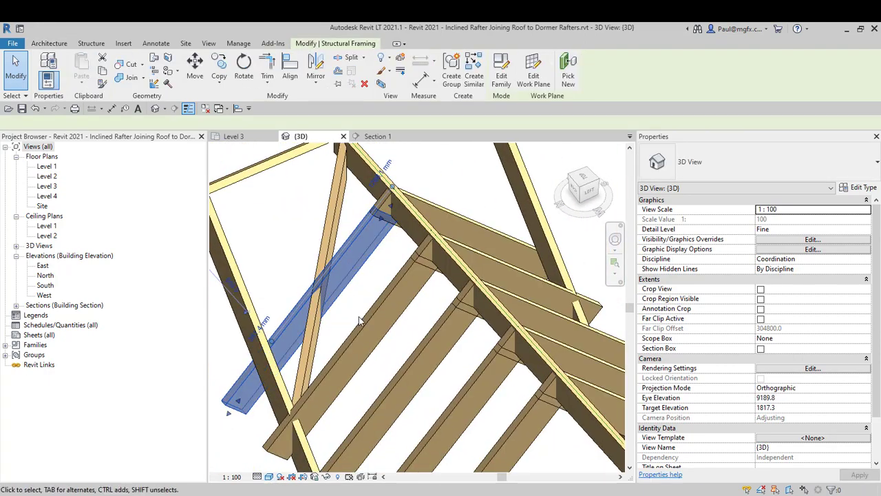
{"action": "scroll", "coordinate": [359, 316], "scroll_direction": "down", "scroll_amount": 5}
{"action": "middle_click_drag", "start_coordinate": [359, 316], "coordinate": [342, 350]}
{"action": "scroll", "coordinate": [355, 325], "scroll_direction": "up", "scroll_amount": 3}
{"action": "left_click", "coordinate": [352, 326]}
{"action": "scroll", "coordinate": [348, 330], "scroll_direction": "up", "scroll_amount": 1}
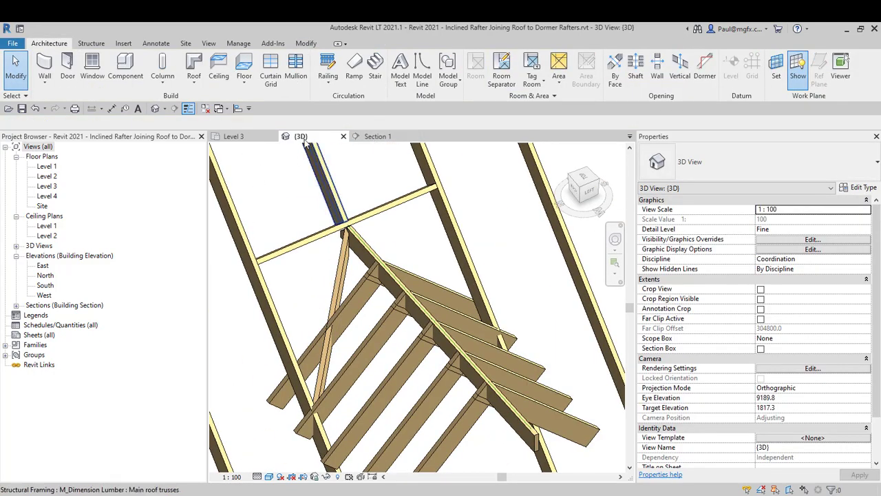
Draw a reference plane in the Level 3 plan along the outer edge of the inclined rafter.
{"action": "left_click", "coordinate": [250, 137]}
{"action": "scroll", "coordinate": [330, 302], "scroll_direction": "down", "scroll_amount": 2}
{"action": "scroll", "coordinate": [324, 289], "scroll_direction": "up", "scroll_amount": 2}
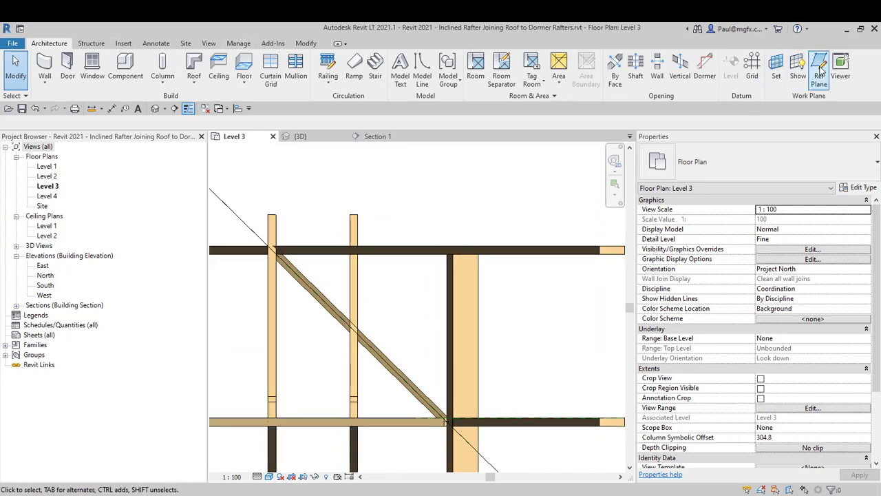
{"action": "key", "text": "r"}
{"action": "key", "text": "p"}
{"action": "scroll", "coordinate": [284, 256], "scroll_direction": "up", "scroll_amount": 3}
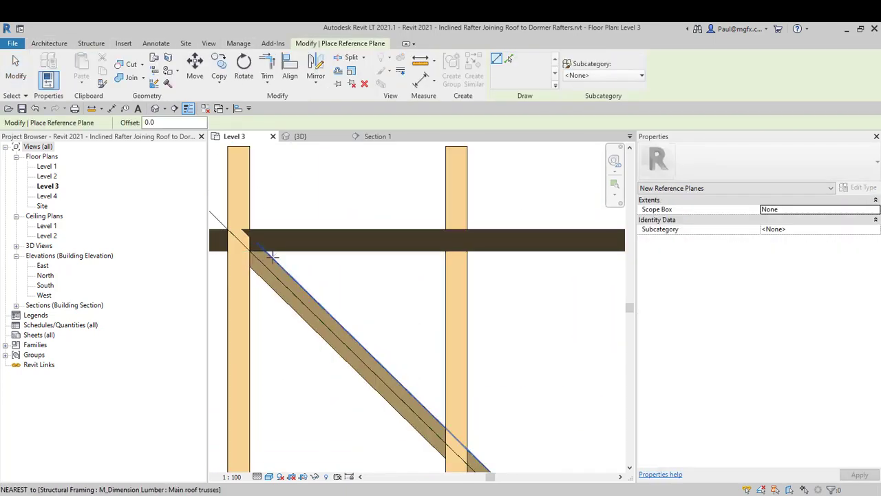
{"action": "scroll", "coordinate": [423, 379], "scroll_direction": "down", "scroll_amount": 3}
{"action": "scroll", "coordinate": [347, 337], "scroll_direction": "up", "scroll_amount": 3}
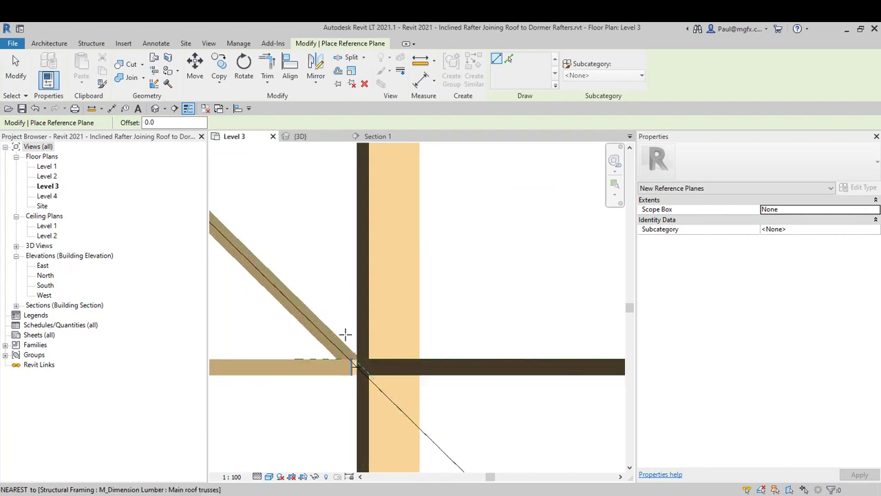
{"action": "scroll", "coordinate": [338, 320], "scroll_direction": "up", "scroll_amount": 2}
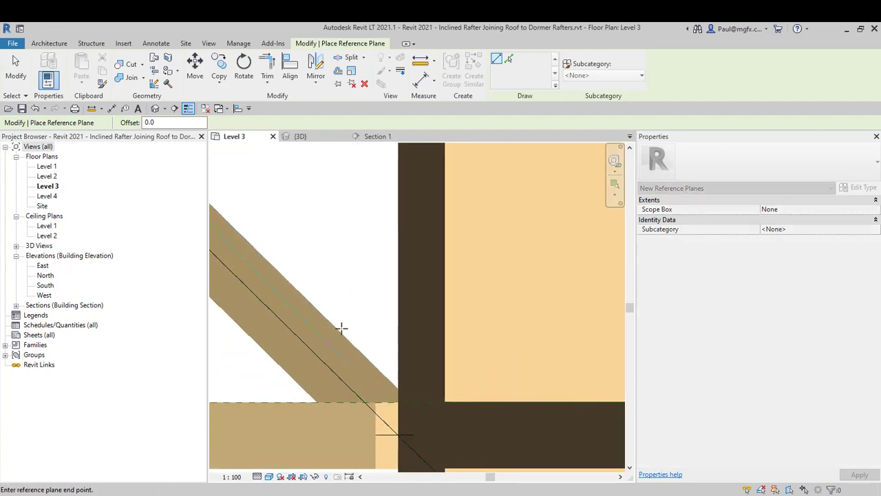
{"action": "scroll", "coordinate": [397, 371], "scroll_direction": "down", "scroll_amount": 6}
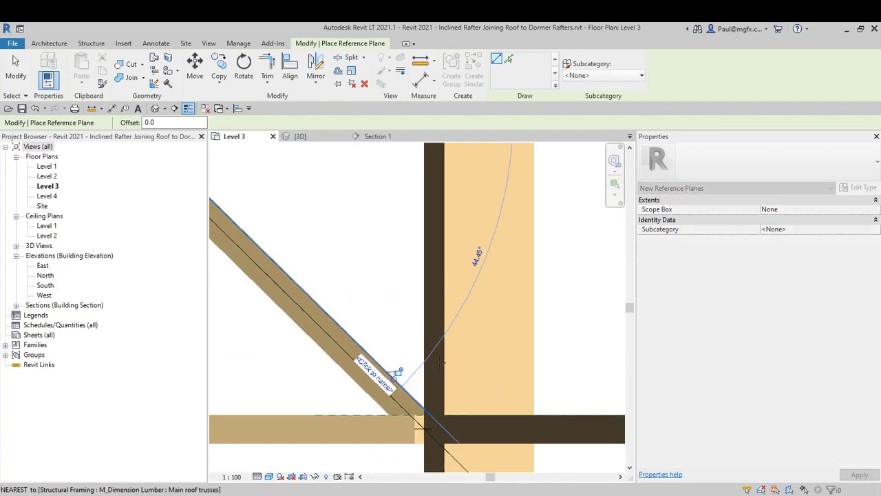
{"action": "scroll", "coordinate": [353, 298], "scroll_direction": "up", "scroll_amount": 3}
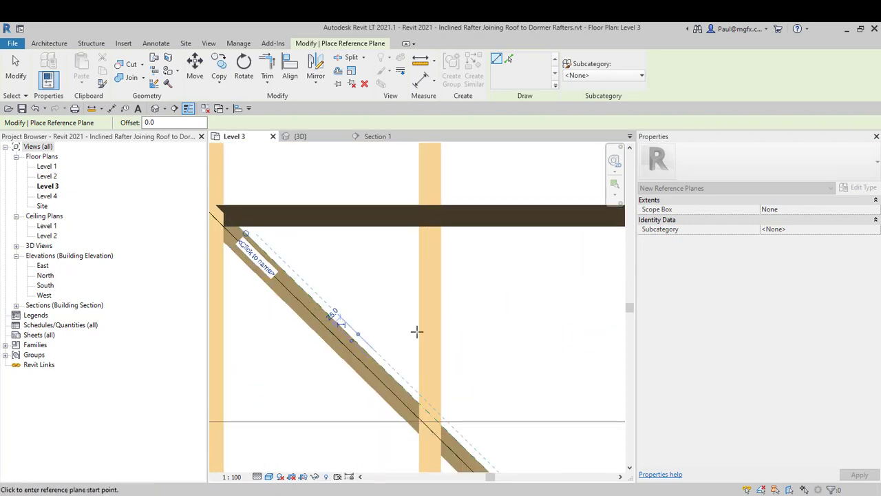
Extend the diagonal reference plane beyond the inclined rafter's upper end, past the dormer rafter and horizontal truss.
{"action": "scroll", "coordinate": [416, 332], "scroll_direction": "down", "scroll_amount": 2}
{"action": "scroll", "coordinate": [371, 323], "scroll_direction": "up", "scroll_amount": 2}
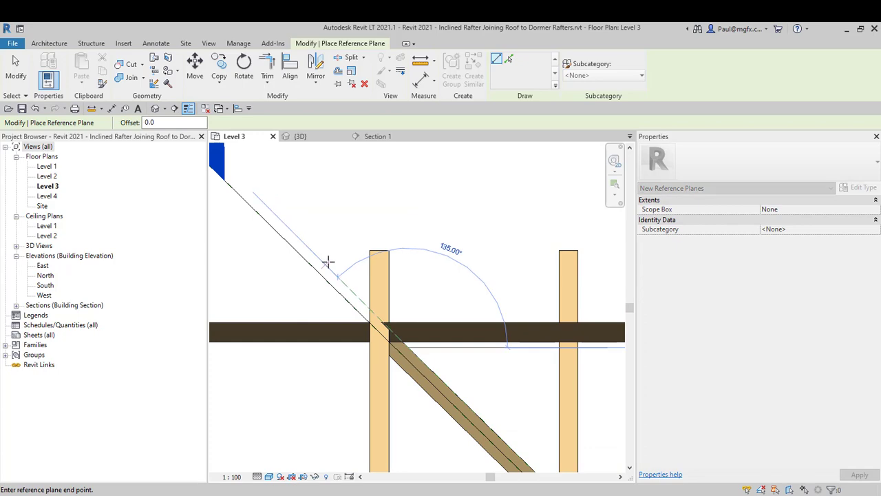
{"action": "key", "text": "Escape"}
{"action": "key", "text": "Escape"}
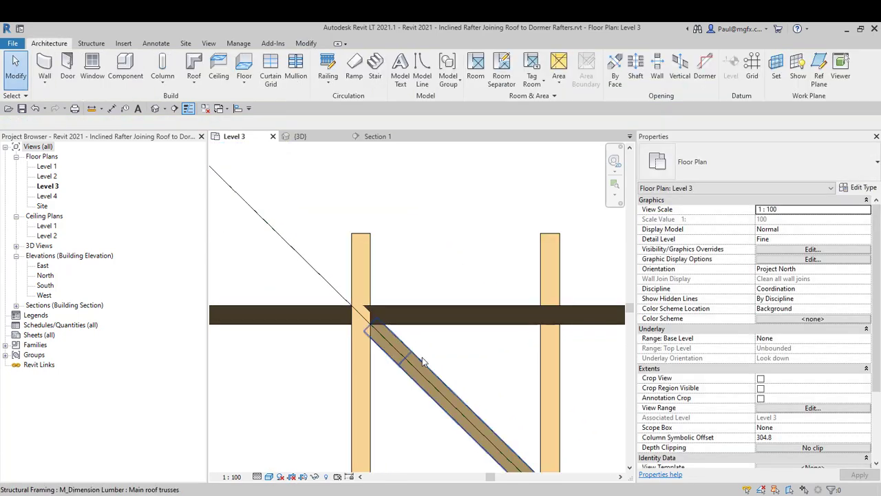
{"action": "left_click", "coordinate": [425, 365]}
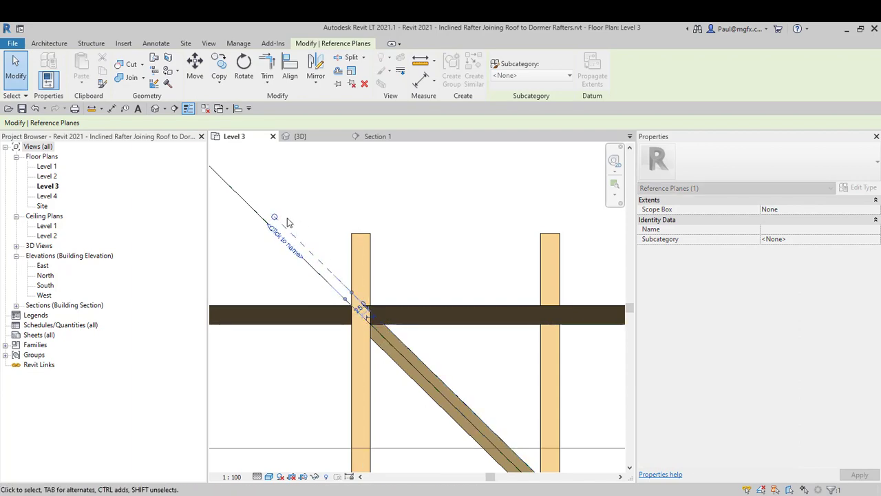
{"action": "key", "text": "Escape"}
Shorten the dormer rafter crossing the middle of the inclined rafter to about 960 mm by pulling back its upper end.
{"action": "scroll", "coordinate": [379, 240], "scroll_direction": "down", "scroll_amount": 2}
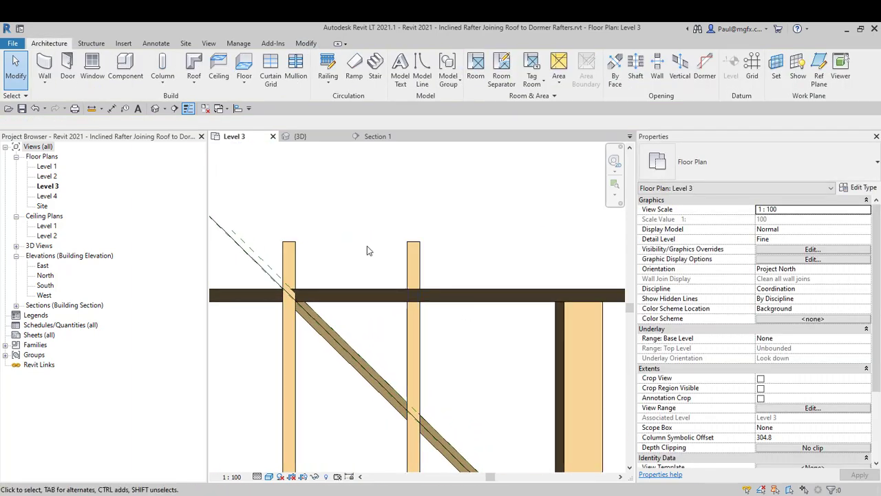
{"action": "scroll", "coordinate": [375, 244], "scroll_direction": "down", "scroll_amount": 2}
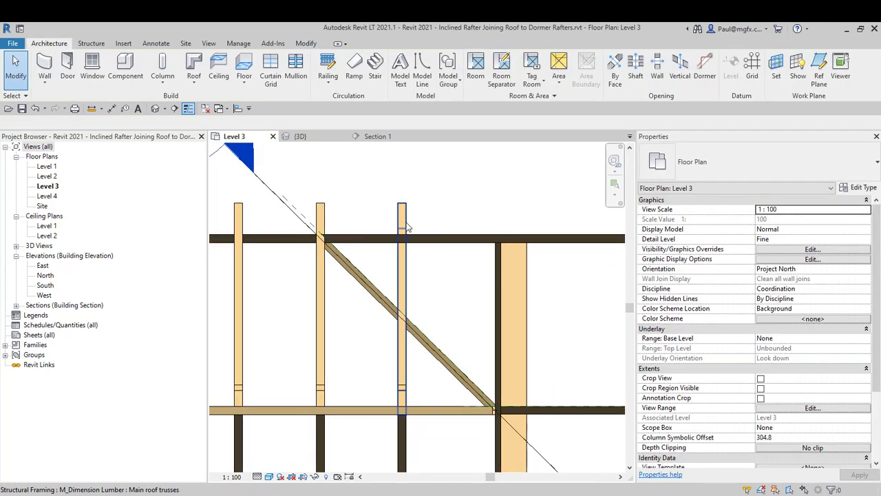
{"action": "left_click", "coordinate": [403, 227]}
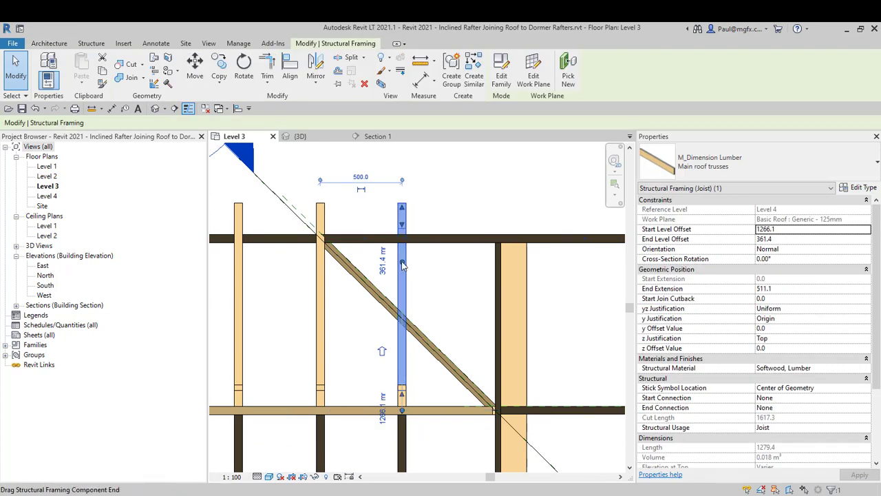
{"action": "mouse_move", "coordinate": [403, 265]}
{"action": "left_mouse_down"}
{"action": "mouse_move", "coordinate": [404, 305]}
{"action": "mouse_move", "coordinate": [405, 248]}
{"action": "mouse_move", "coordinate": [402, 275]}
{"action": "left_mouse_up"}
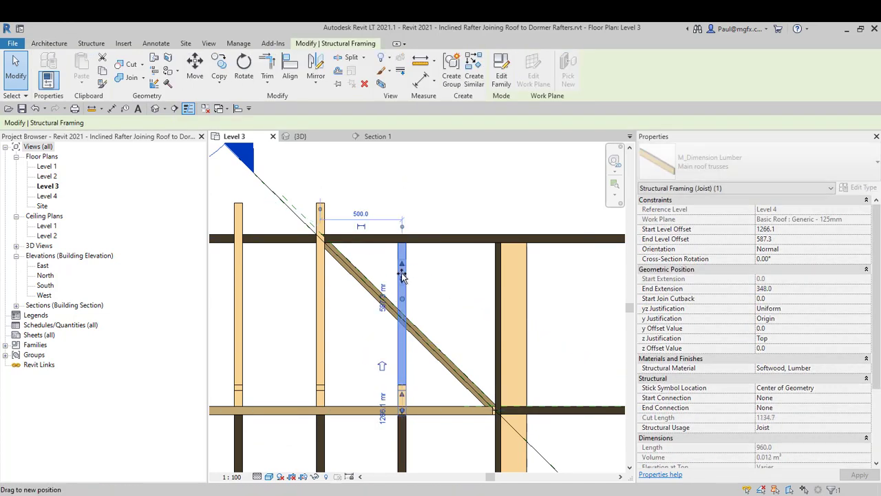
{"action": "left_click", "coordinate": [436, 289]}
Examine the shortened dormer rafter and its beam system where they cross the inclined rafter.
{"action": "scroll", "coordinate": [421, 309], "scroll_direction": "up", "scroll_amount": 1}
{"action": "middle_click_drag", "start_coordinate": [420, 309], "coordinate": [463, 324]}
{"action": "scroll", "coordinate": [454, 329], "scroll_direction": "down", "scroll_amount": 3}
{"action": "scroll", "coordinate": [440, 337], "scroll_direction": "up", "scroll_amount": 4}
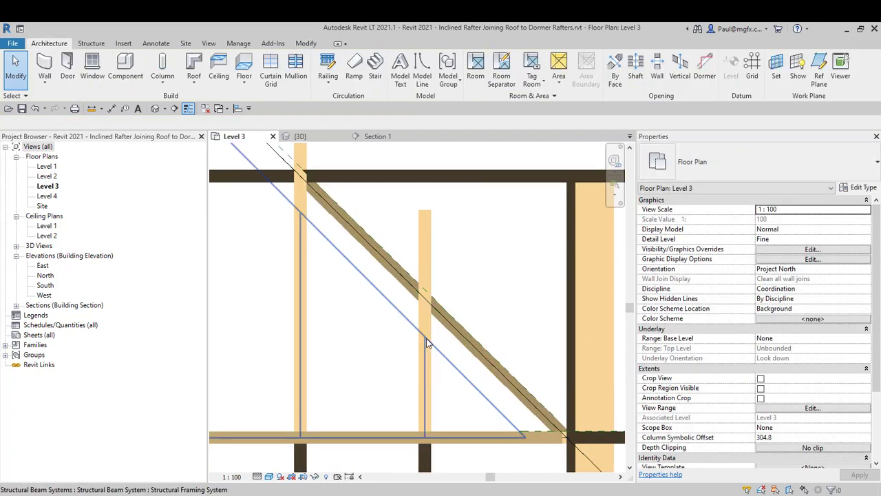
{"action": "left_click", "coordinate": [426, 338]}
{"action": "key", "text": "Escape"}
{"action": "left_click", "coordinate": [429, 327]}
{"action": "key", "text": "Escape"}
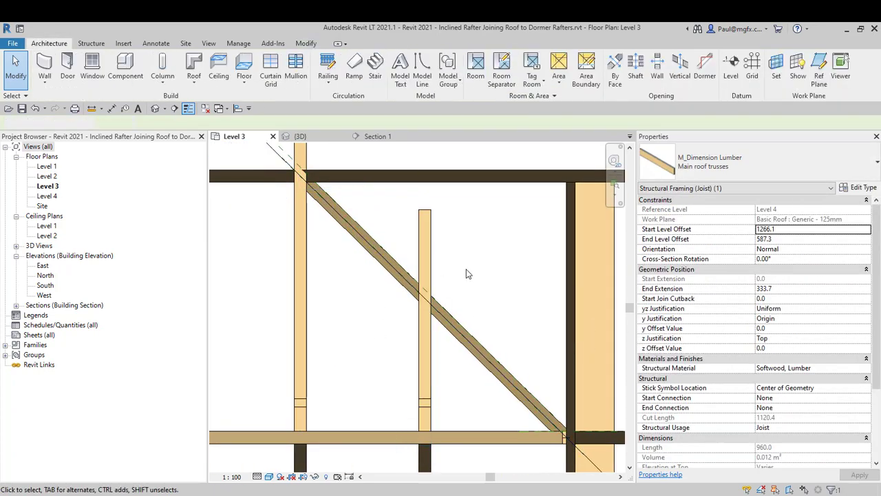
Cut the shortened dormer rafter with the diagonal reference plane along the inclined rafter's outer edge.
{"action": "scroll", "coordinate": [488, 338], "scroll_direction": "down", "scroll_amount": 2}
{"action": "scroll", "coordinate": [389, 249], "scroll_direction": "up", "scroll_amount": 2}
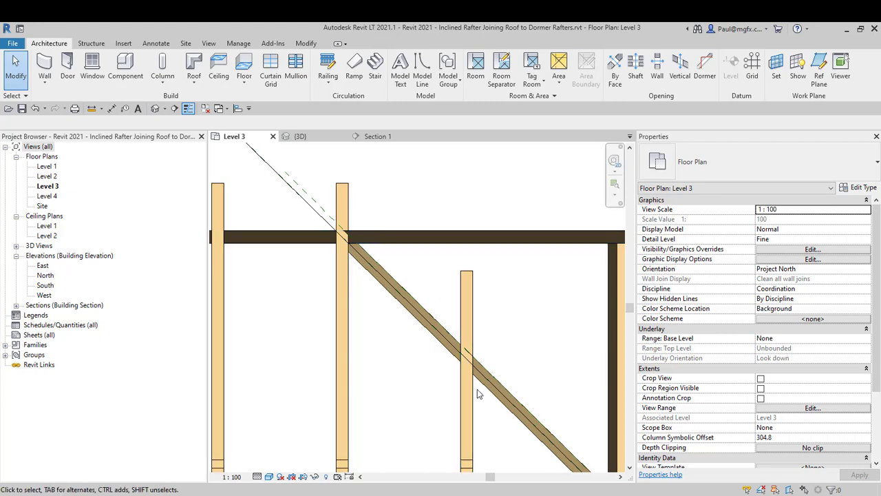
{"action": "left_click", "coordinate": [297, 45]}
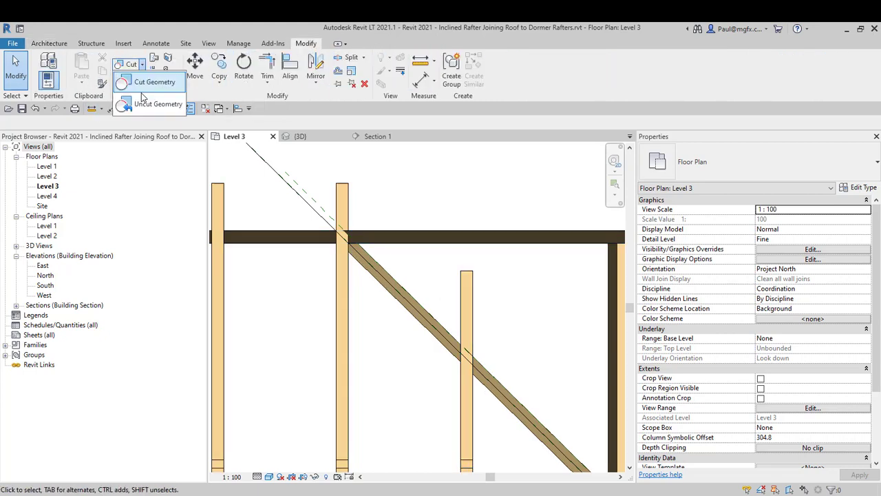
{"action": "left_click", "coordinate": [154, 84]}
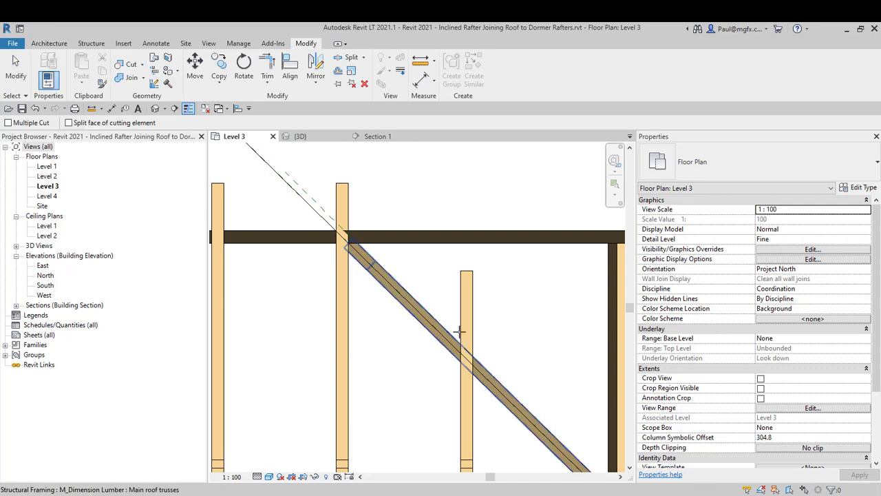
{"action": "left_click", "coordinate": [464, 390]}
{"action": "left_click", "coordinate": [298, 188]}
{"action": "scroll", "coordinate": [373, 271], "scroll_direction": "down", "scroll_amount": 3}
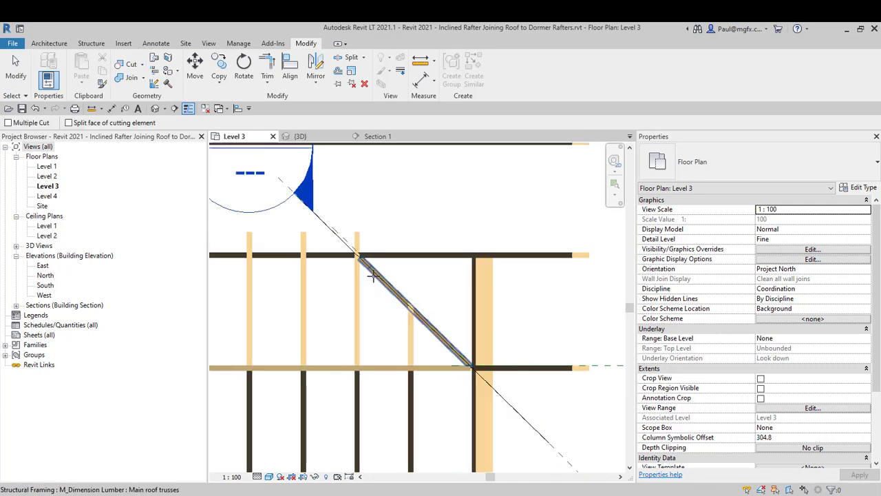
{"action": "scroll", "coordinate": [403, 306], "scroll_direction": "up", "scroll_amount": 2}
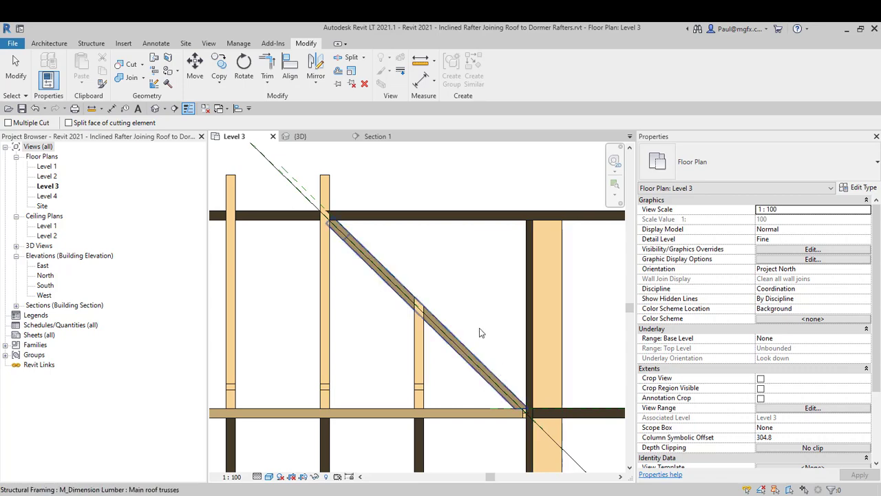
{"action": "key", "text": "Escape"}
Move the diagonal reference plane from the inclined rafter's outer edge to its inner edge, on the dormer rafter's side.
{"action": "scroll", "coordinate": [289, 189], "scroll_direction": "up", "scroll_amount": 1}
{"action": "left_click", "coordinate": [375, 288]}
{"action": "scroll", "coordinate": [420, 302], "scroll_direction": "up", "scroll_amount": 1}
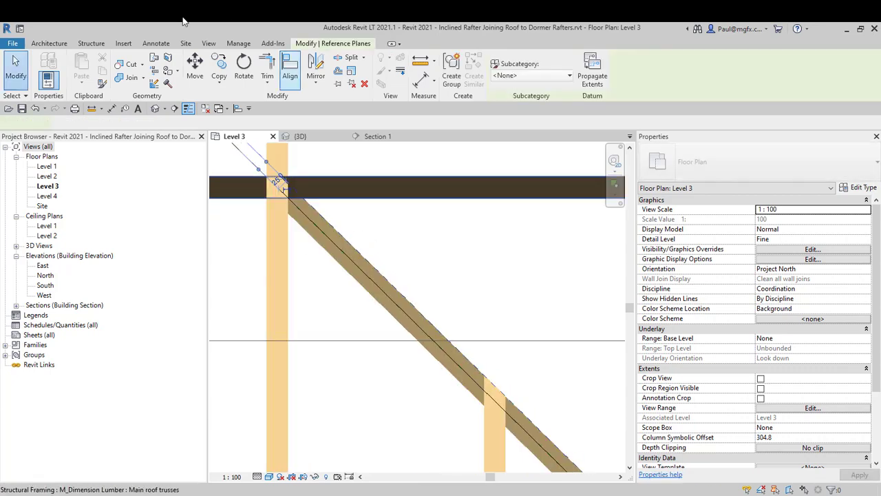
{"action": "key", "text": "m"}
{"action": "key", "text": "v"}
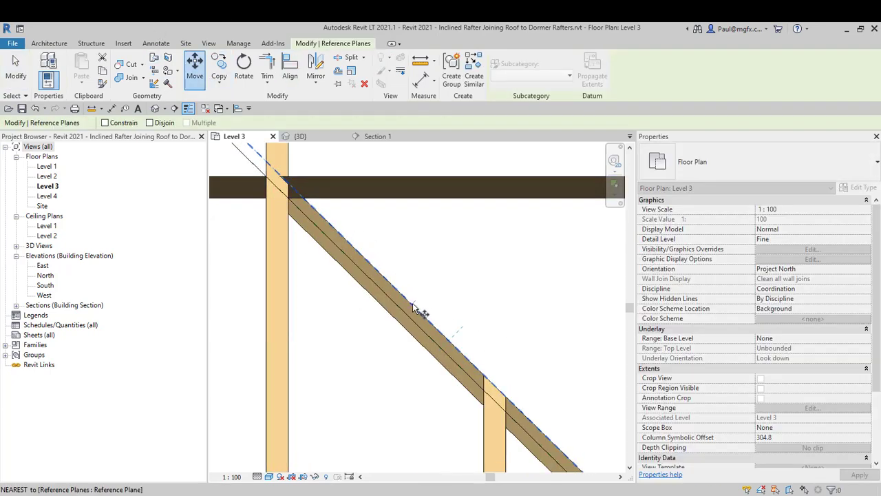
{"action": "scroll", "coordinate": [382, 327], "scroll_direction": "down", "scroll_amount": 2}
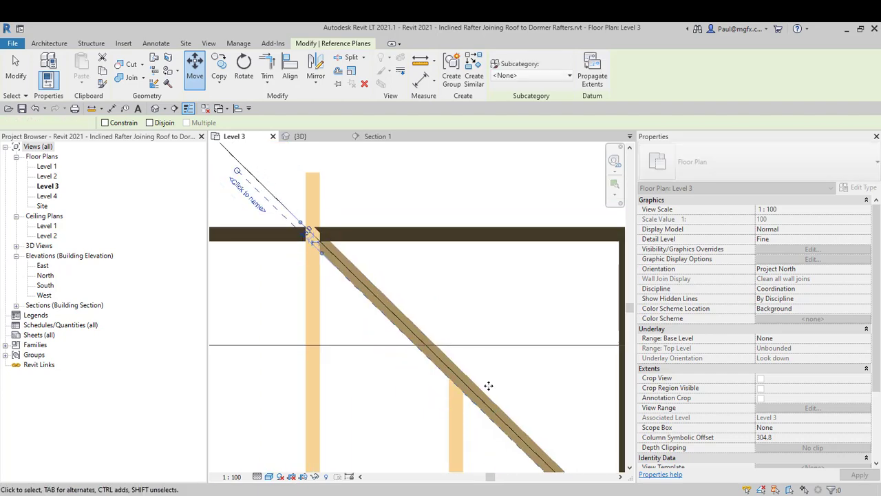
{"action": "key", "text": "Escape"}
{"action": "key", "text": "Escape"}
Examine the angled cut of the shortened dormer rafter against the inclined rafter in the Level 3 plan and the 3D view.
{"action": "scroll", "coordinate": [454, 402], "scroll_direction": "up", "scroll_amount": 3}
{"action": "left_click", "coordinate": [434, 360]}
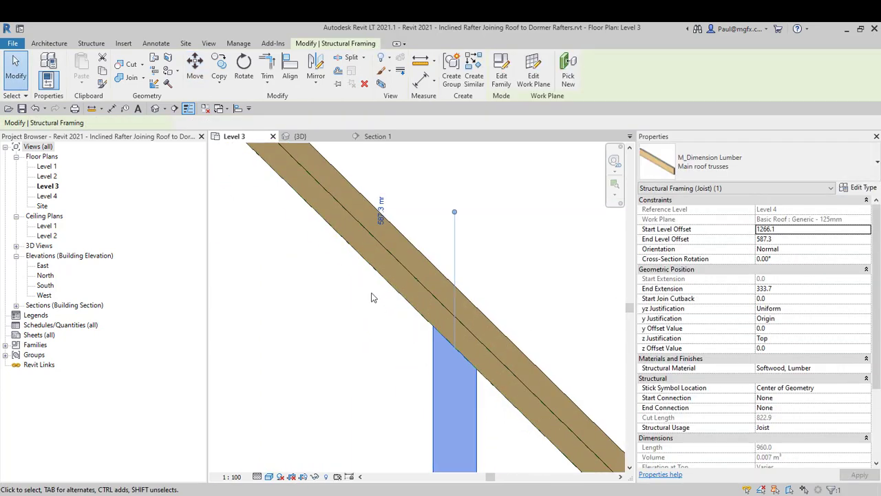
{"action": "scroll", "coordinate": [368, 293], "scroll_direction": "down", "scroll_amount": 2}
{"action": "middle_click_drag", "start_coordinate": [409, 352], "coordinate": [359, 325]}
{"action": "scroll", "coordinate": [367, 283], "scroll_direction": "up", "scroll_amount": 2}
{"action": "left_click", "coordinate": [376, 326]}
{"action": "scroll", "coordinate": [377, 298], "scroll_direction": "down", "scroll_amount": 3}
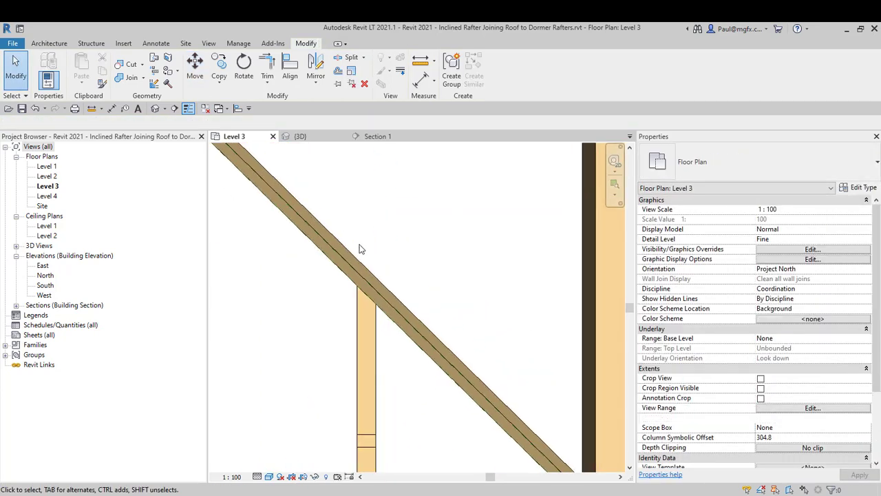
{"action": "left_click", "coordinate": [299, 135]}
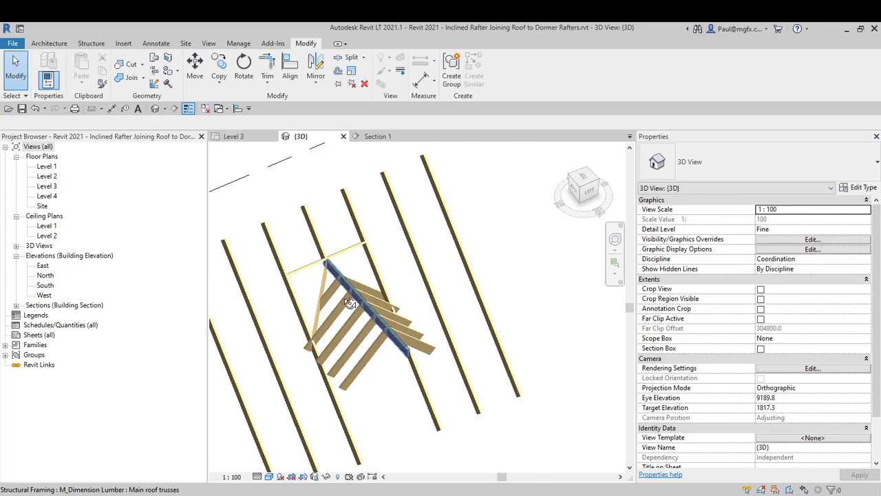
{"action": "scroll", "coordinate": [326, 323], "scroll_direction": "up", "scroll_amount": 4}
{"action": "scroll", "coordinate": [325, 324], "scroll_direction": "up", "scroll_amount": 5}
{"action": "left_click", "coordinate": [385, 308]}
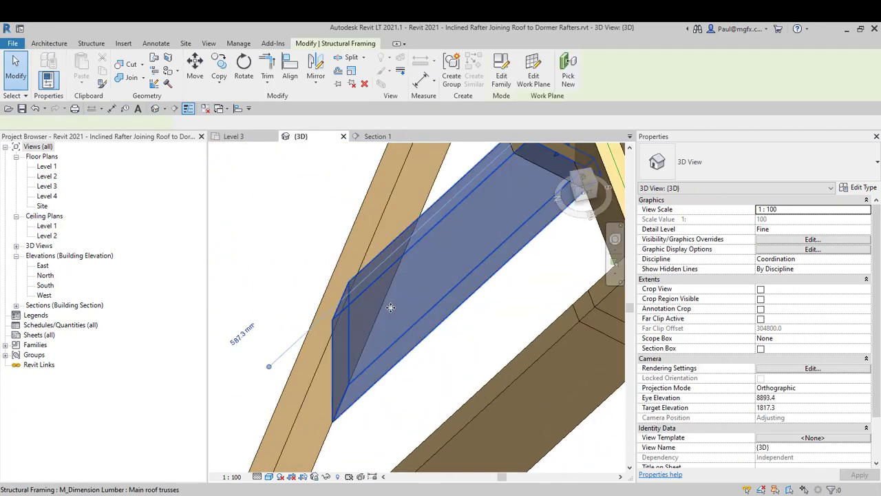
{"action": "middle_click_drag", "start_coordinate": [385, 309], "coordinate": [336, 195], "text": "shift"}
{"action": "left_click", "coordinate": [320, 180]}
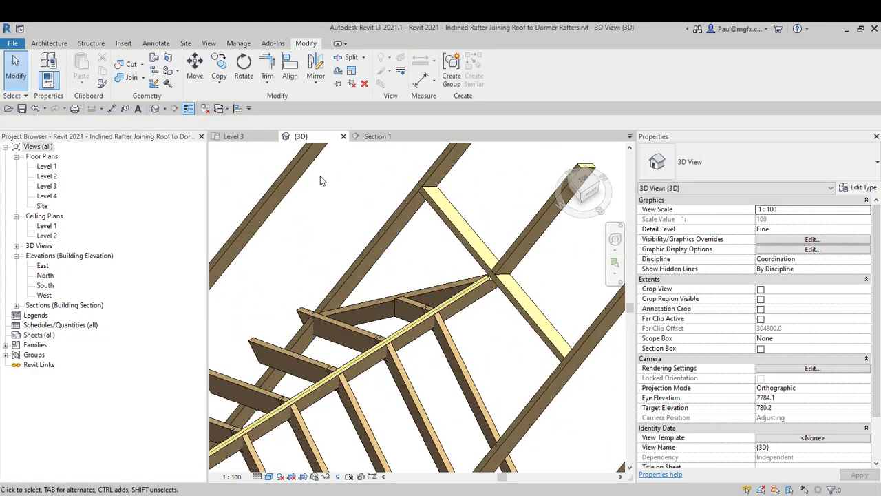
{"action": "left_click", "coordinate": [124, 44]}
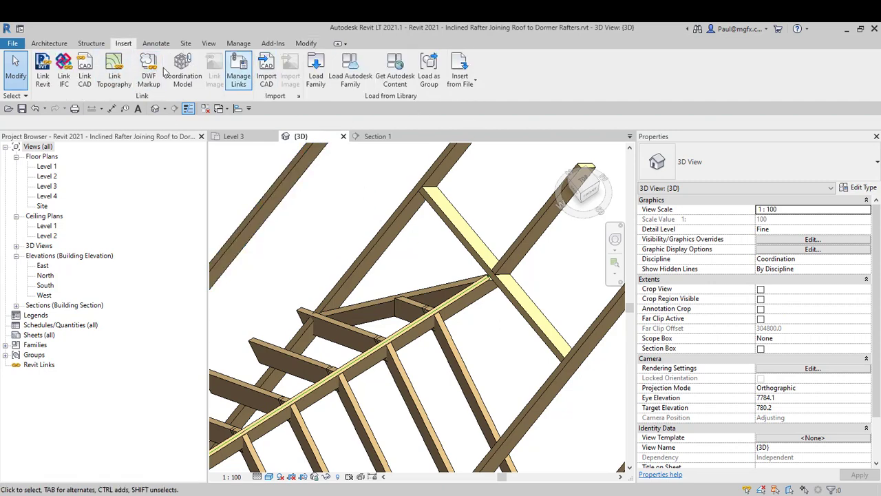
{"action": "left_click", "coordinate": [110, 75]}
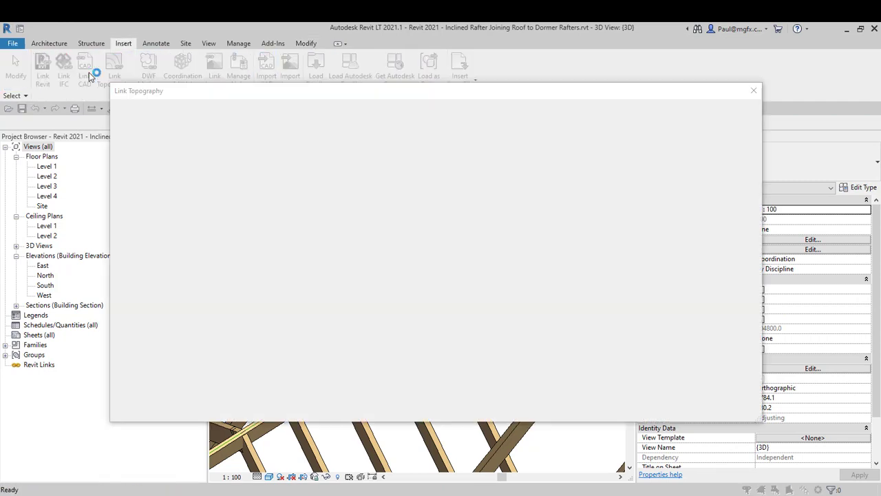
{"action": "left_click", "coordinate": [753, 90]}
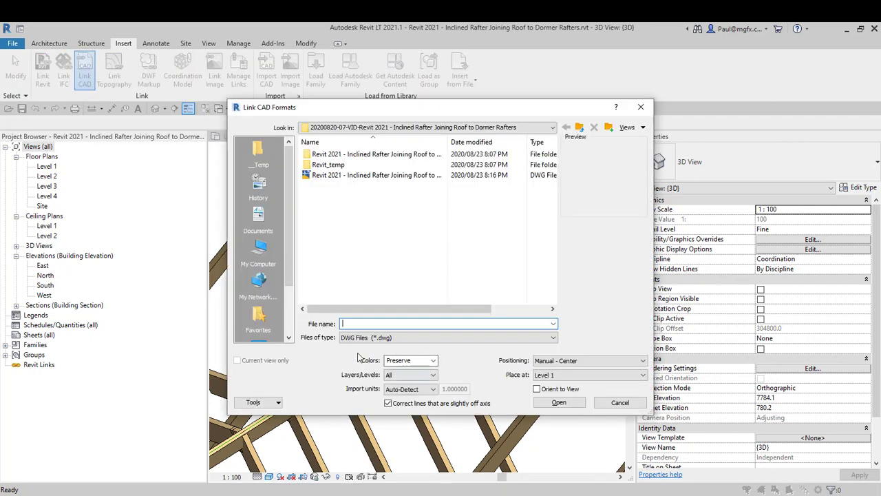
{"action": "left_click", "coordinate": [640, 106]}
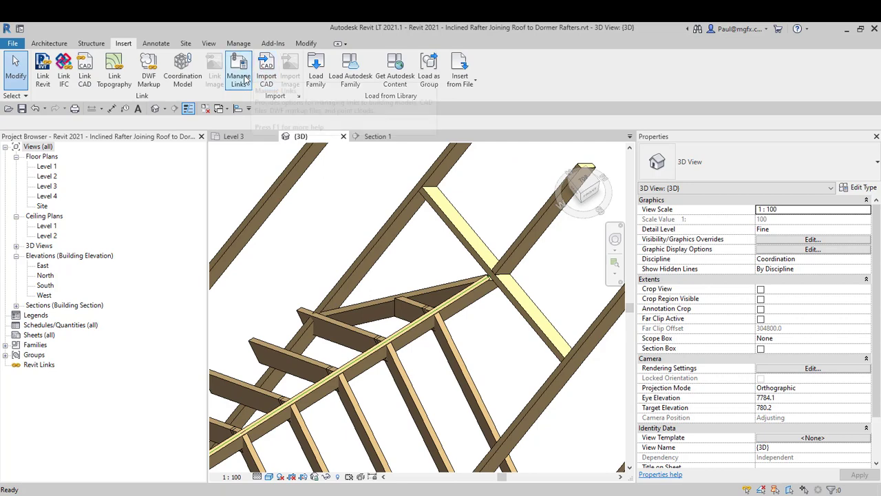
Remove the linked CAD drawing of the inclined rafter from the project's managed links.
{"action": "left_click", "coordinate": [239, 75]}
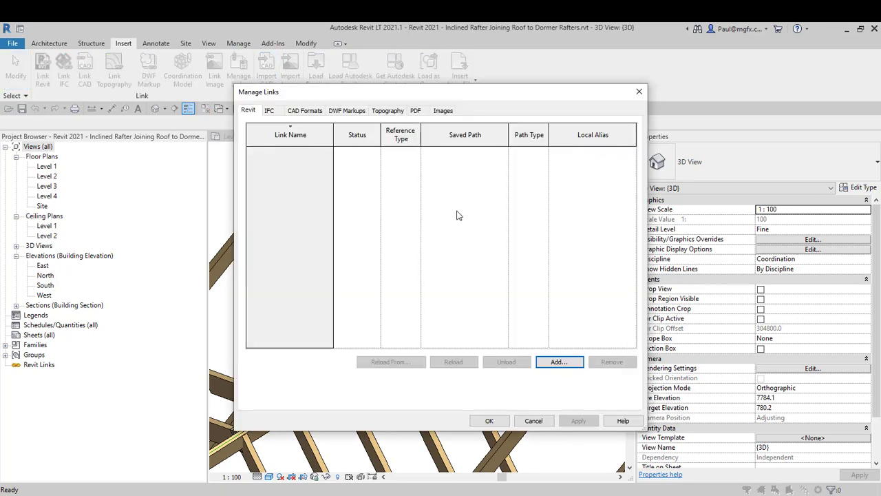
{"action": "left_click", "coordinate": [300, 111]}
{"action": "left_click", "coordinate": [289, 150]}
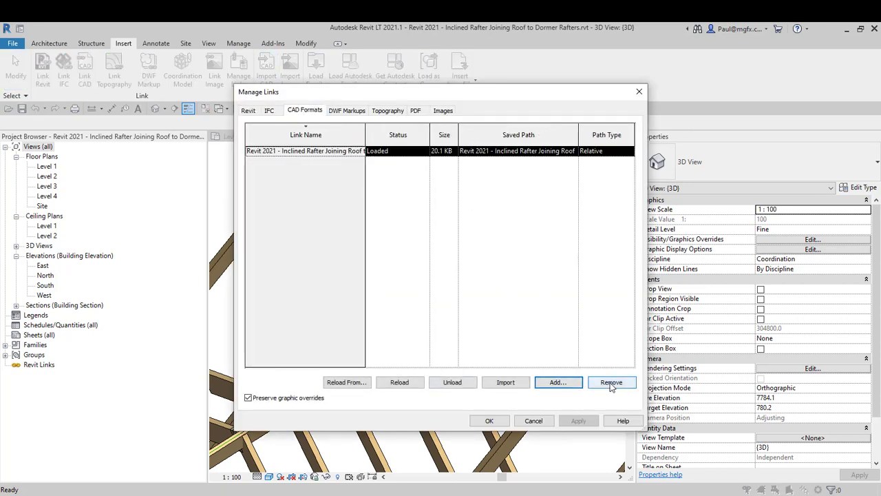
{"action": "left_click", "coordinate": [610, 381]}
{"action": "left_click", "coordinate": [489, 421]}
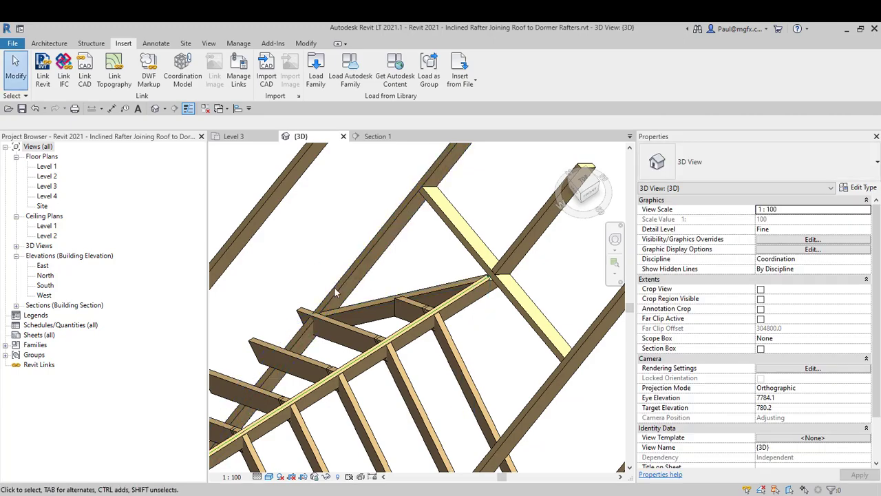
Inspect the trimmed dormer rafter from the back of the 3D model, where it meets the inclined rafter.
{"action": "scroll", "coordinate": [349, 300], "scroll_direction": "down", "scroll_amount": 3}
{"action": "scroll", "coordinate": [372, 307], "scroll_direction": "up", "scroll_amount": 4}
{"action": "middle_click_drag", "start_coordinate": [371, 307], "coordinate": [272, 287], "text": "shift"}
{"action": "middle_click_drag", "start_coordinate": [316, 251], "coordinate": [380, 308], "text": "shift"}
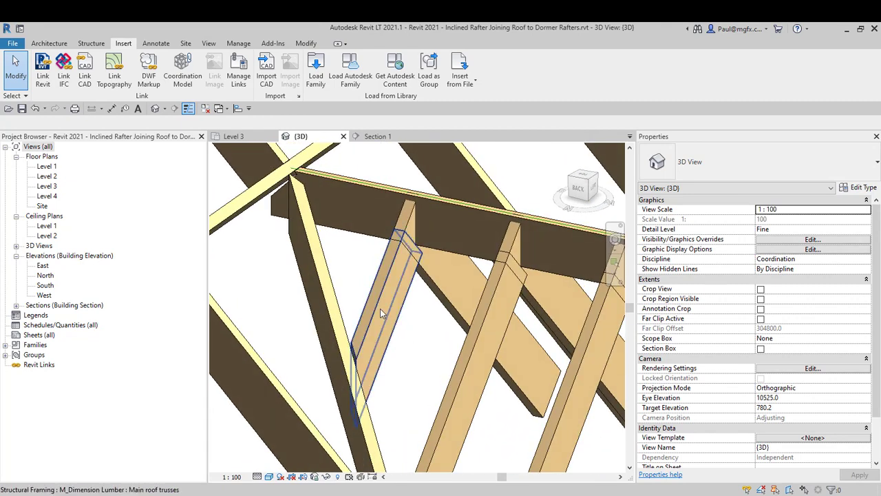